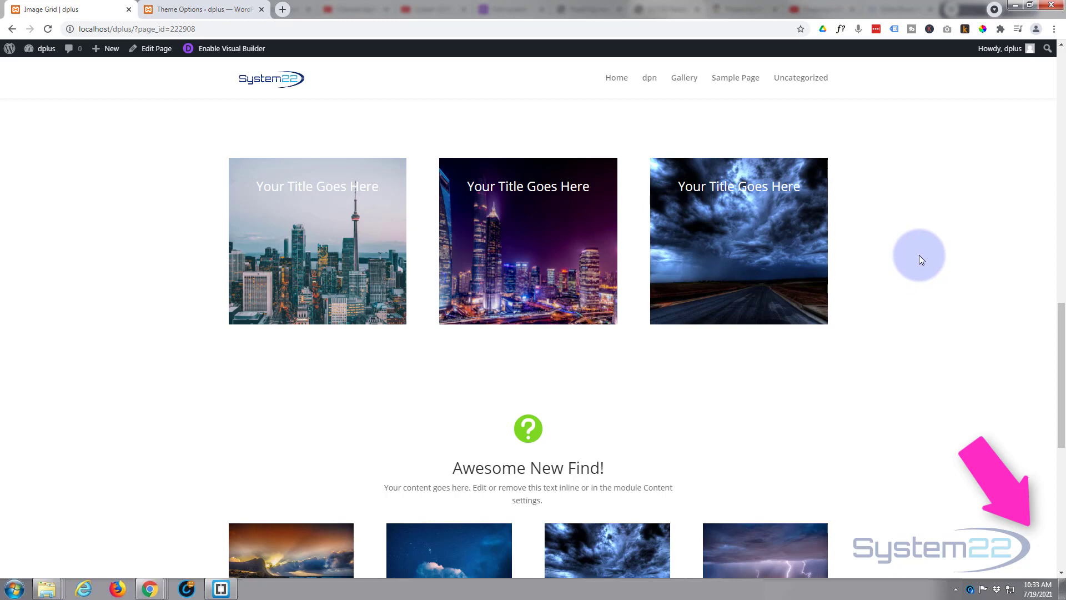
# Examine the hover effect of each of the three call-to-action images on the live page.
pyautogui.moveTo(772, 258)
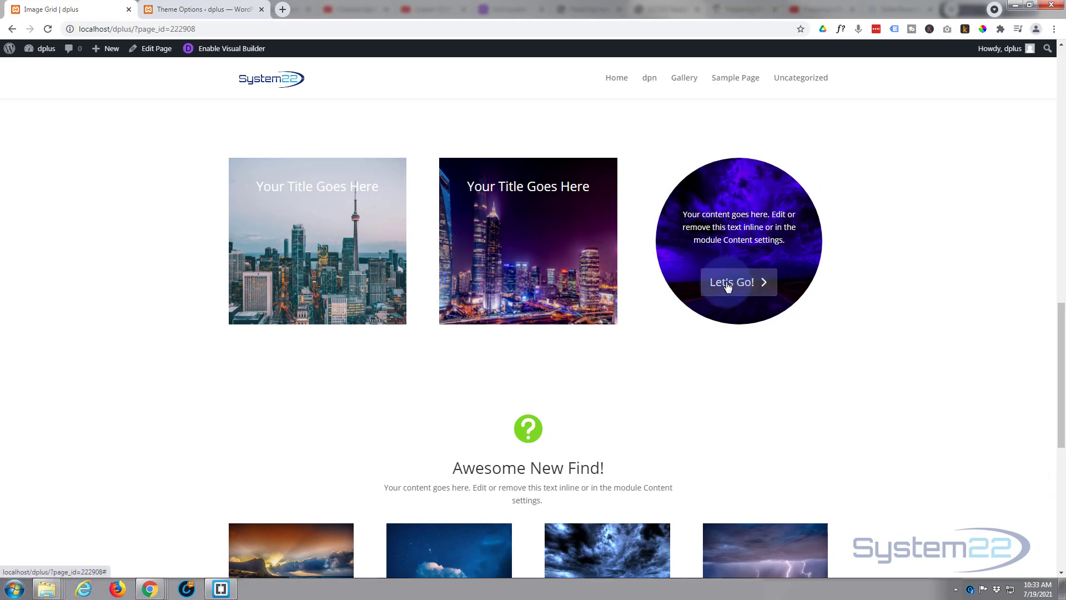
pyautogui.moveTo(553, 257)
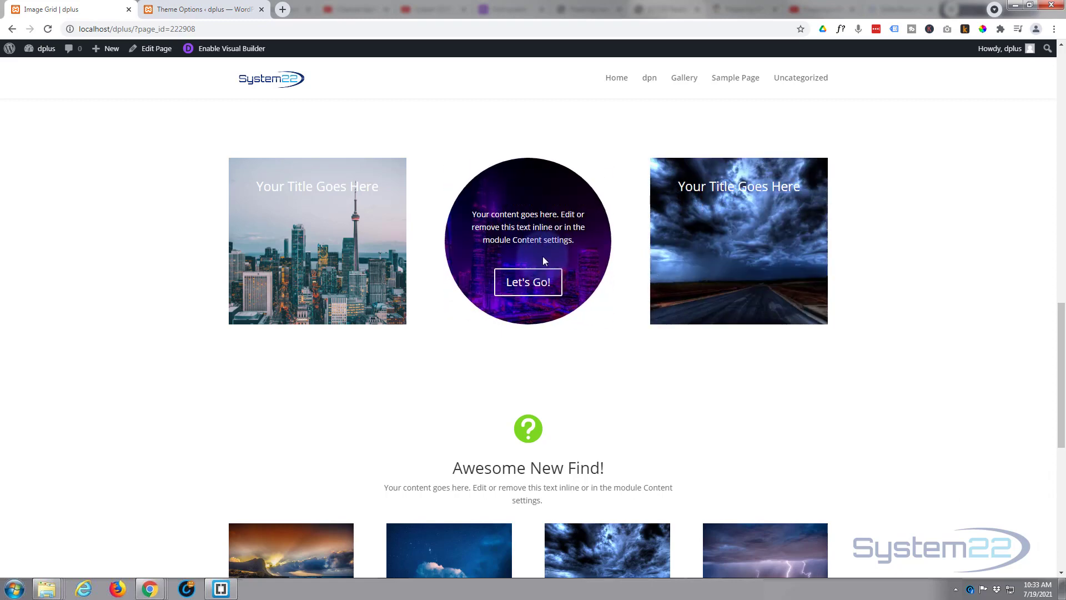
pyautogui.moveTo(306, 237)
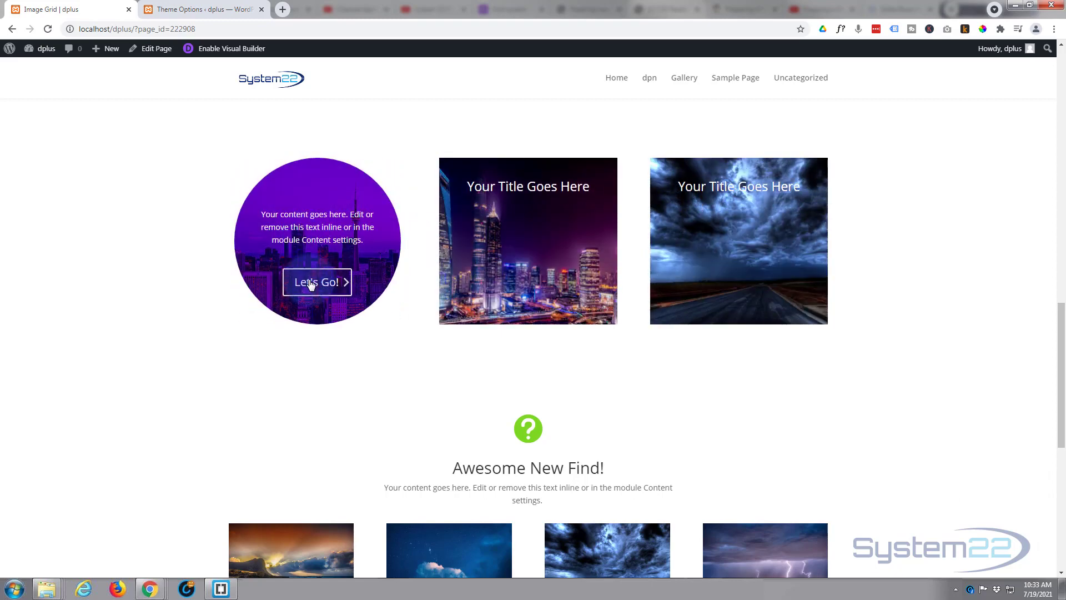
pyautogui.moveTo(502, 238)
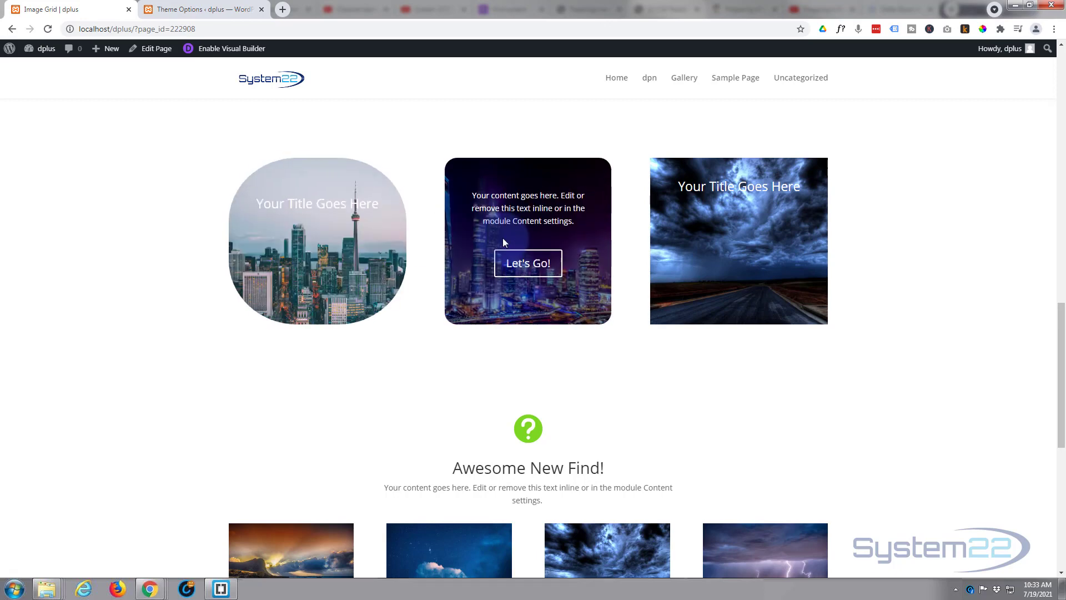
pyautogui.moveTo(733, 245)
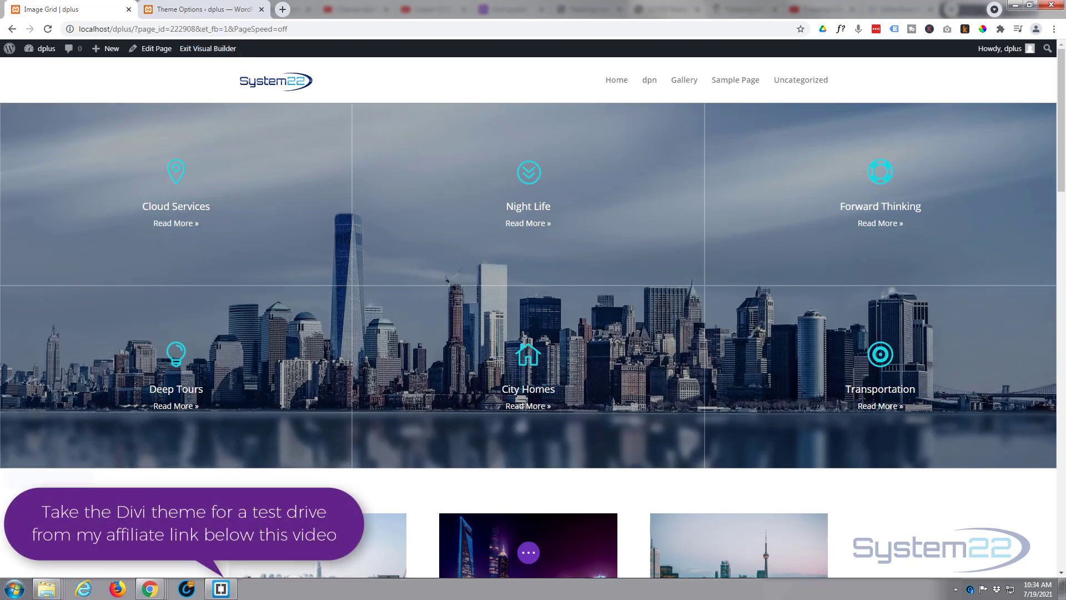
# Replace the city skyline module in the first column of the "Your Title Goes Here" row with a new Call To Action module.
pyautogui.scroll(-7, 527, 339)
pyautogui.scroll(-9, 528, 339)
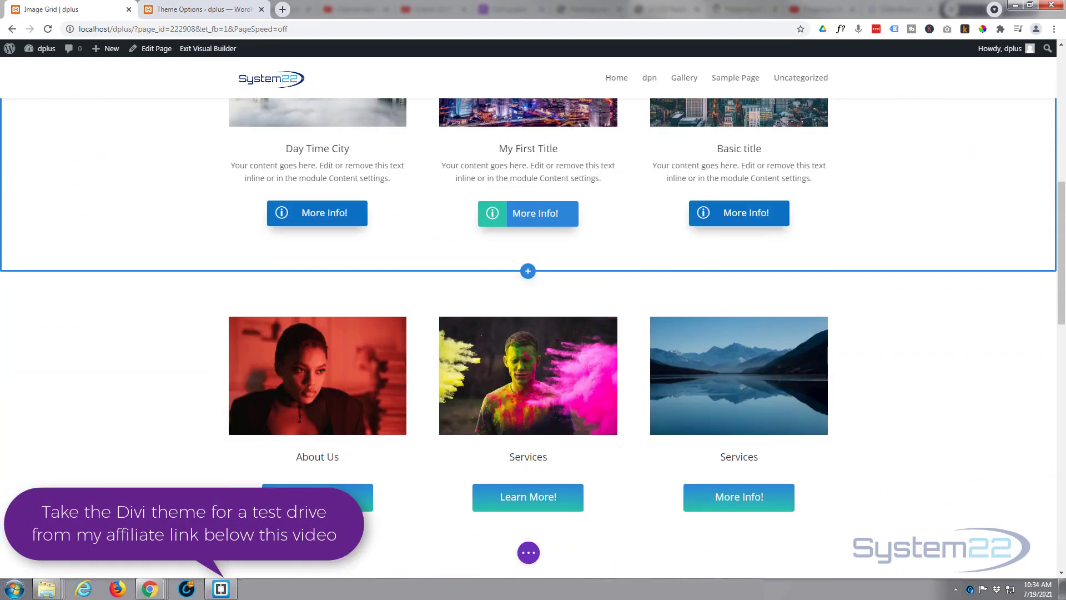
pyautogui.scroll(2, 527, 338)
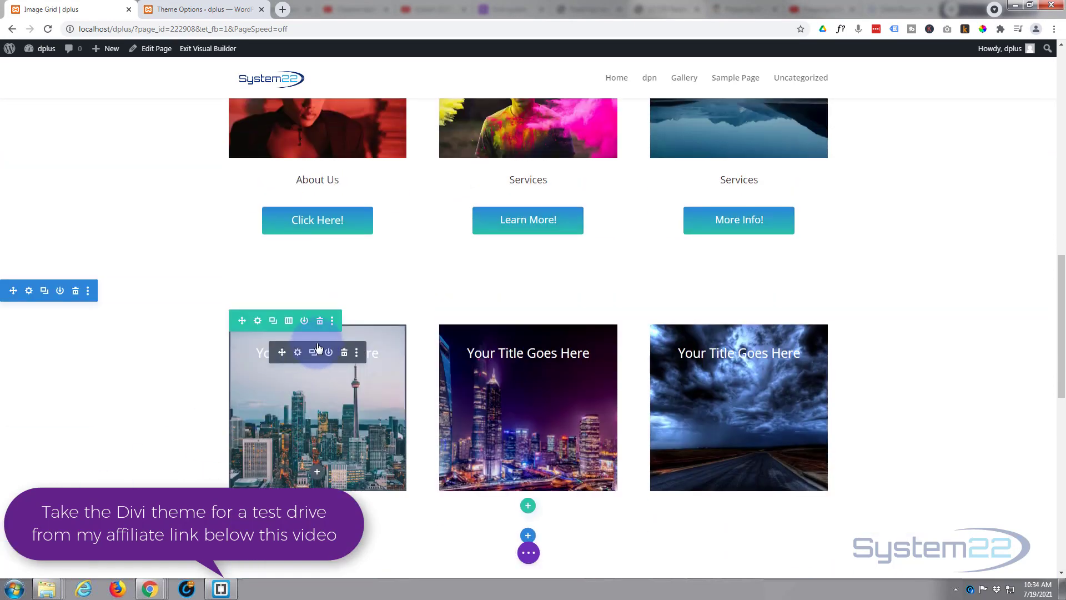
pyautogui.click(344, 353)
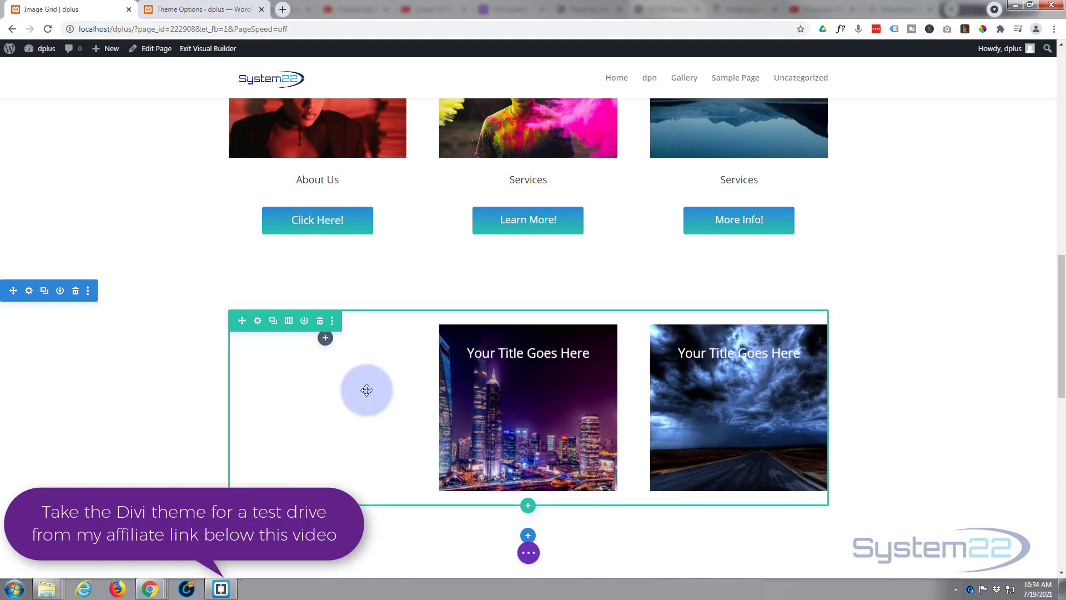
pyautogui.click(327, 343)
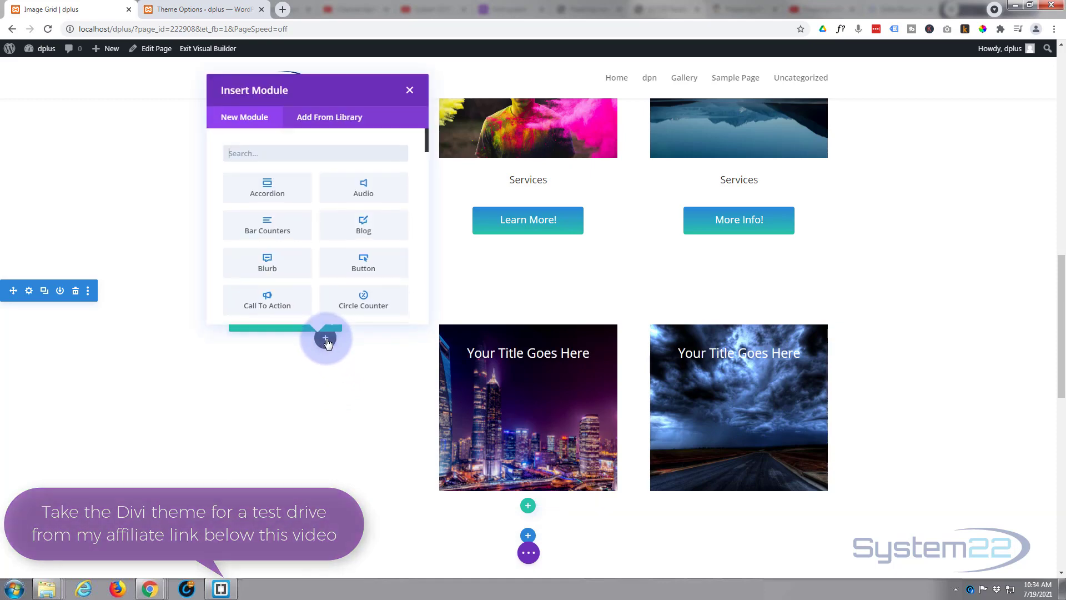
pyautogui.click(252, 303)
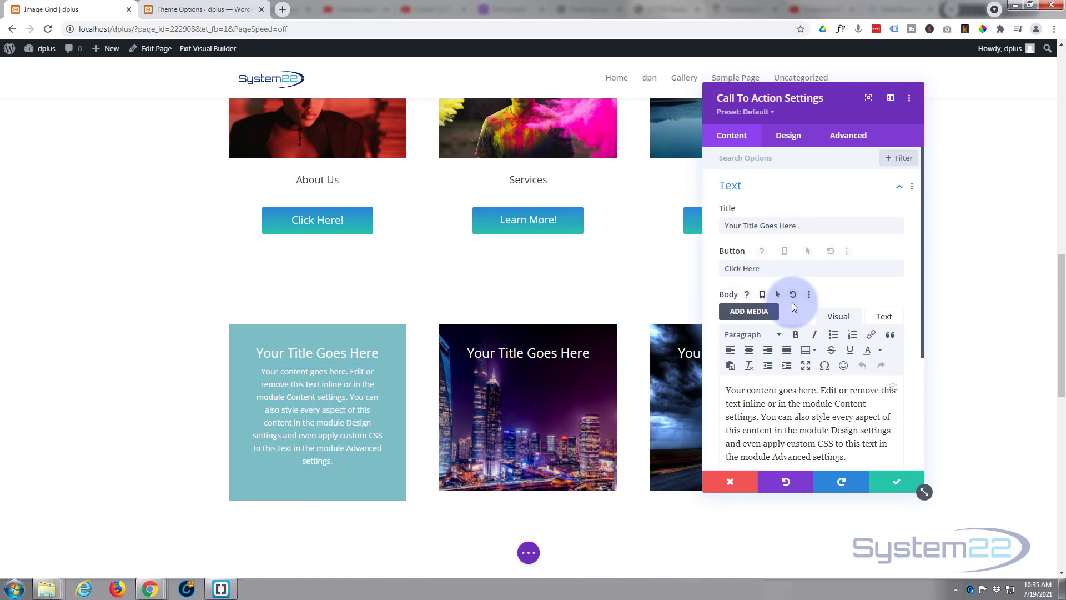
# Enable hover options for the call to action's title and leave its hover-state text empty.
pyautogui.scroll(-1, 789, 283)
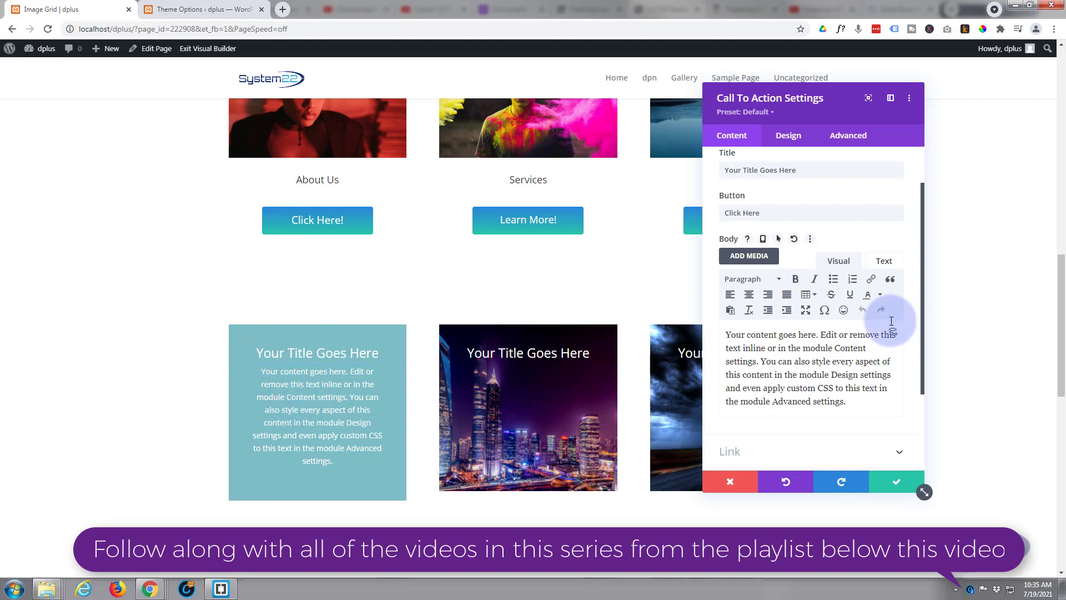
pyautogui.scroll(2, 887, 335)
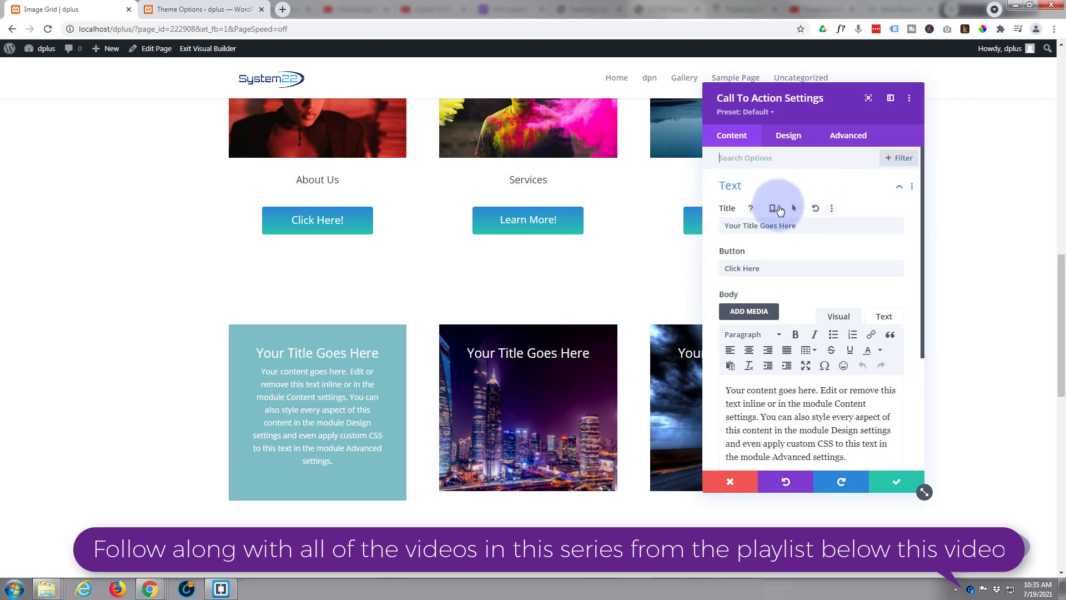
pyautogui.click(777, 209)
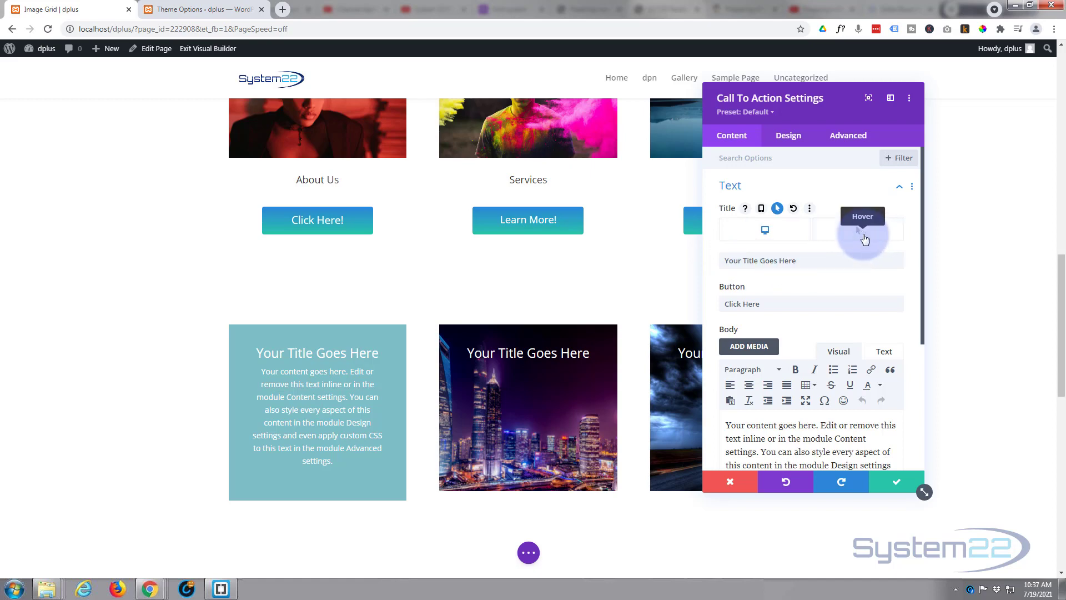
pyautogui.click(864, 237)
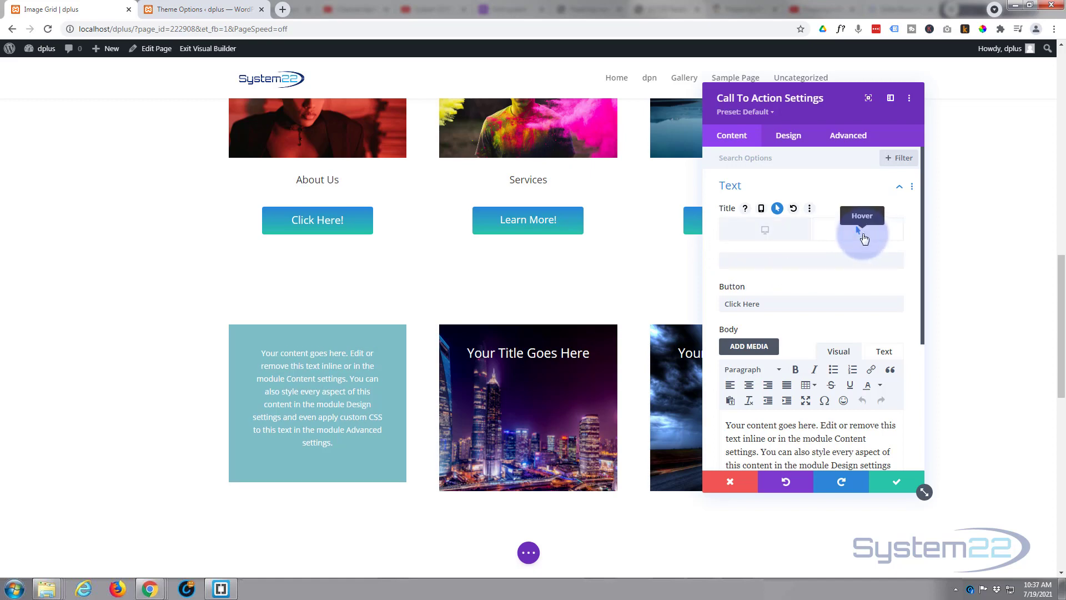
pyautogui.click(731, 258)
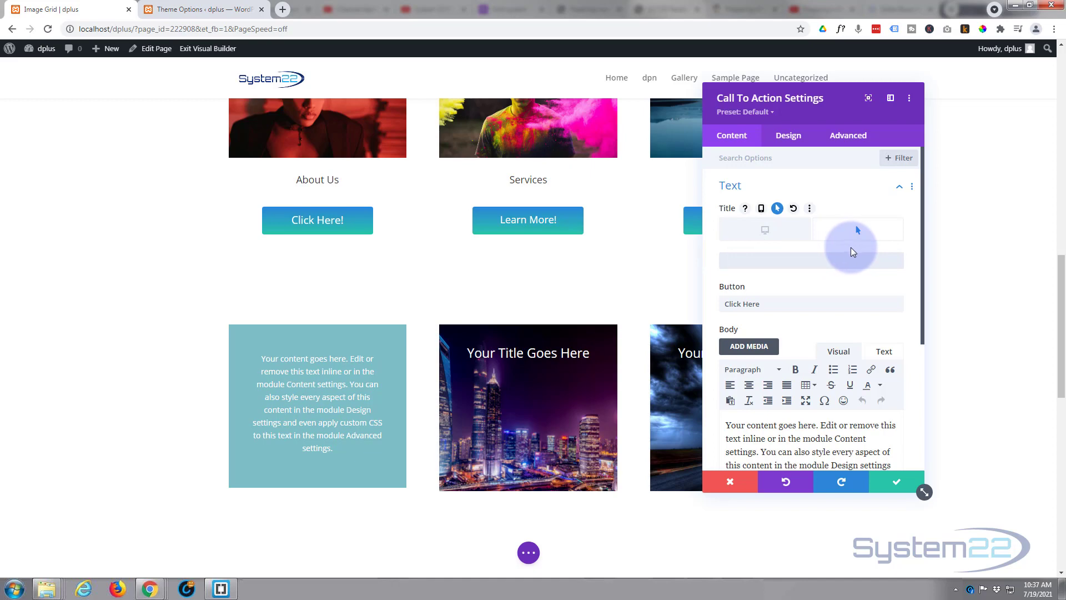
# Compare the title's desktop and hover states in the module preview.
pyautogui.click(758, 229)
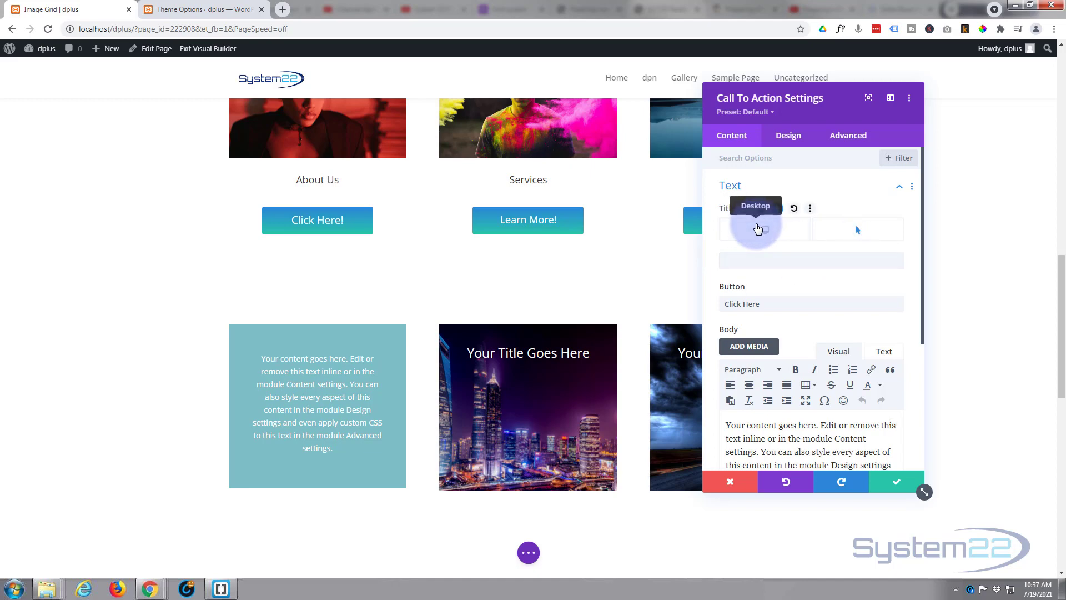
pyautogui.click(861, 232)
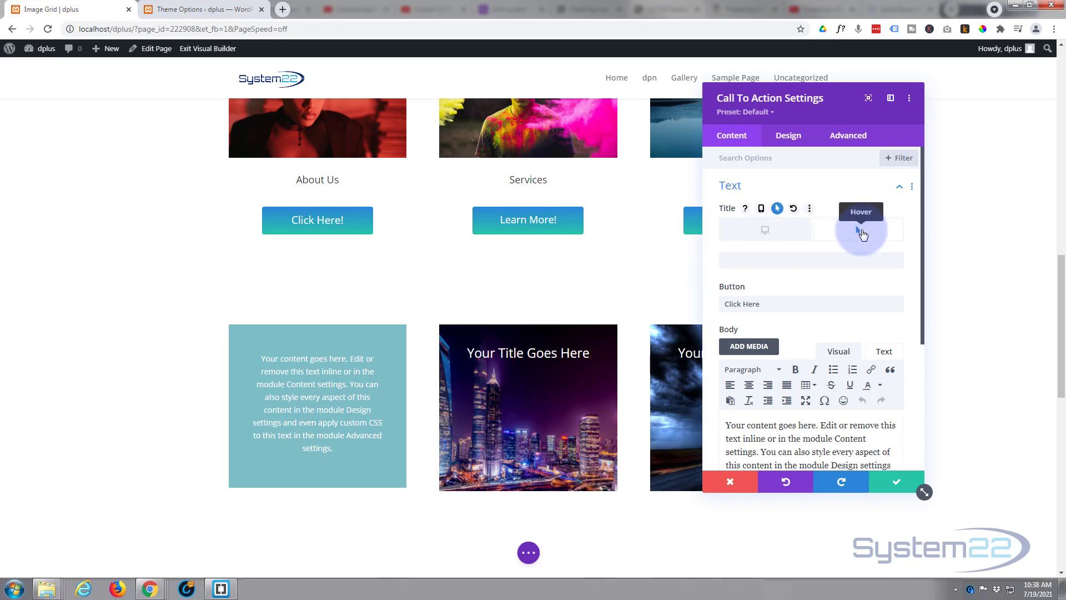
pyautogui.click(753, 232)
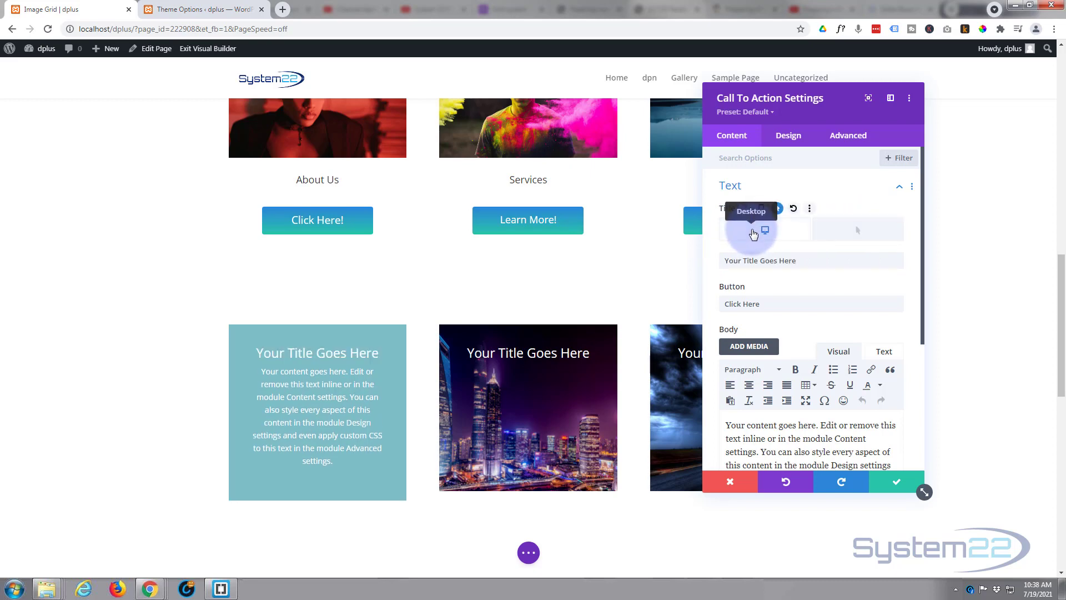
pyautogui.click(858, 233)
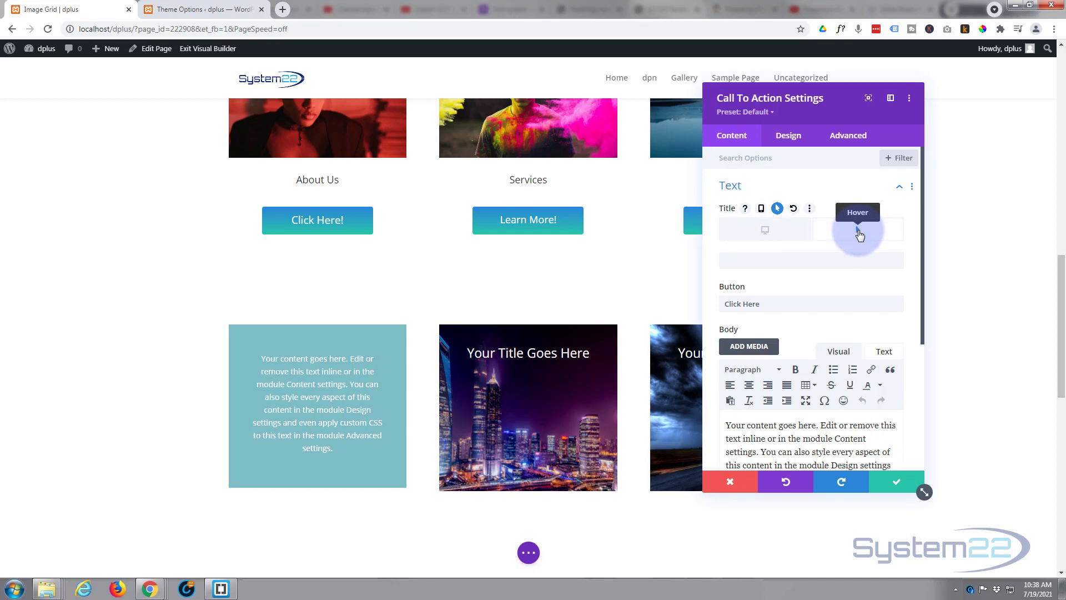
pyautogui.click(774, 234)
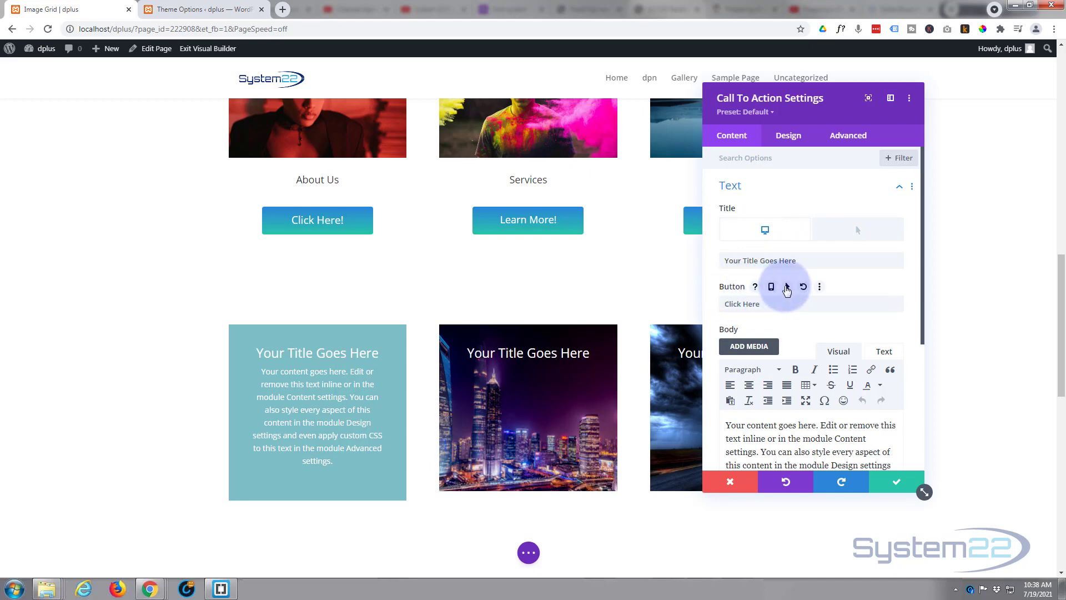
# Enable hover options for the button text, clear its desktop text and set its hover text to "Click Here".
pyautogui.click(776, 310)
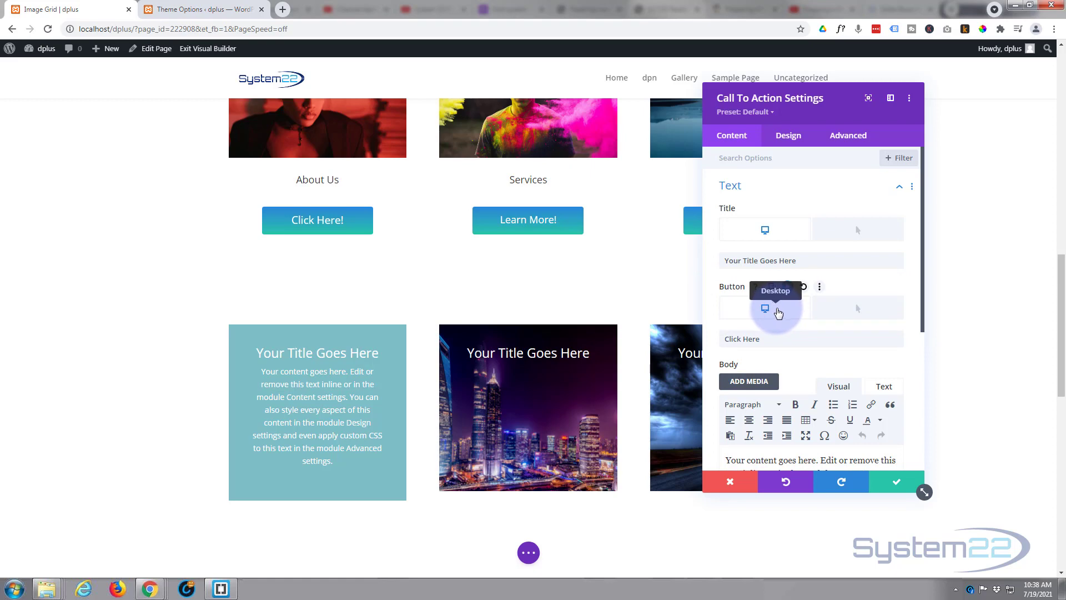
pyautogui.moveTo(761, 339); pyautogui.dragTo(714, 346)
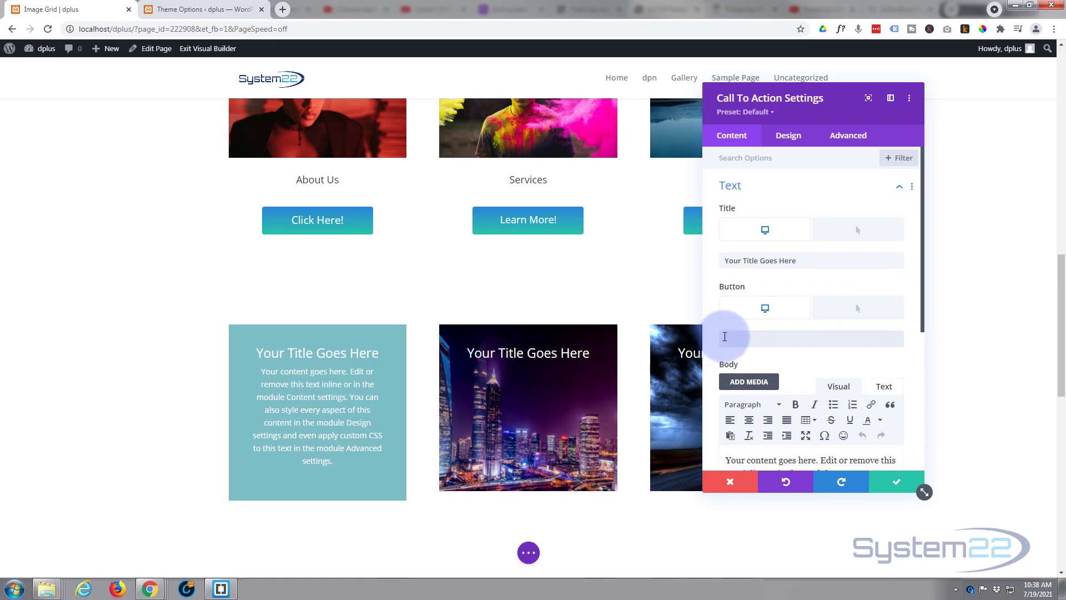
pyautogui.click(858, 311)
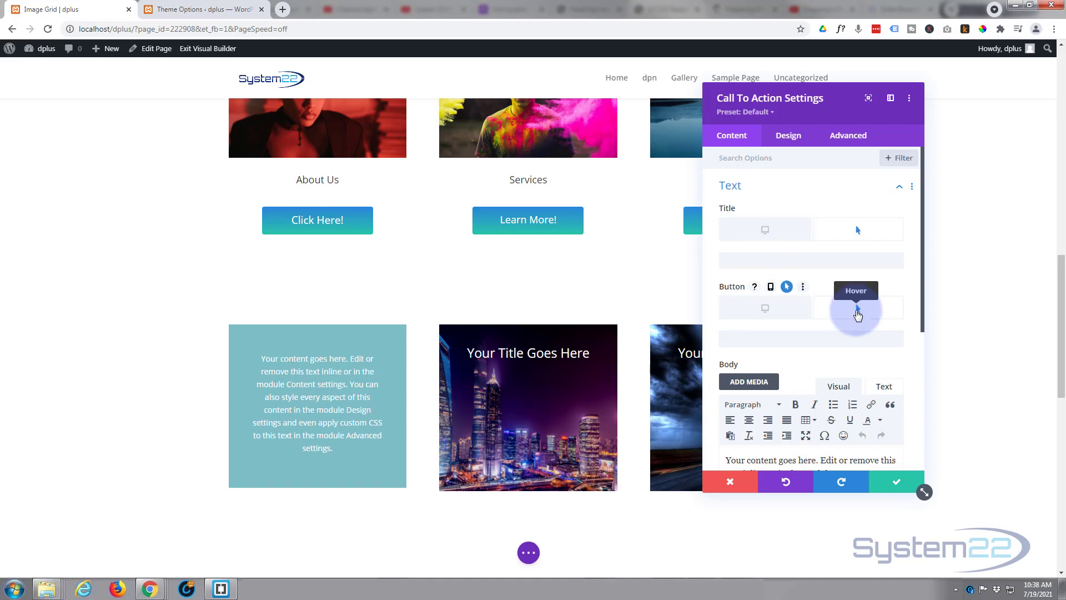
pyautogui.click(744, 341)
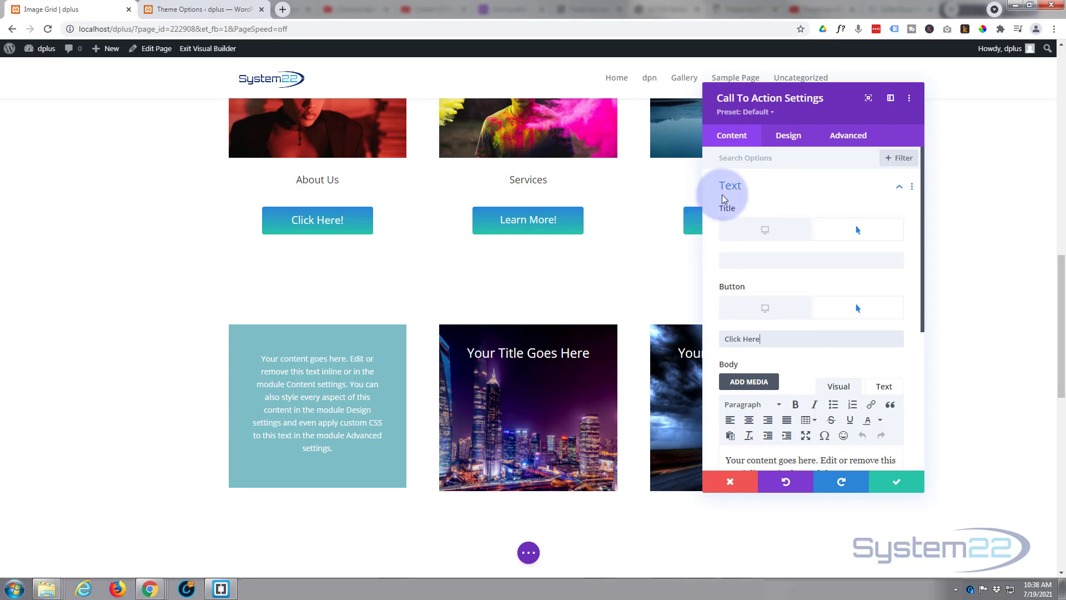
# Set the call to action's button link URL to #.
pyautogui.click(769, 193)
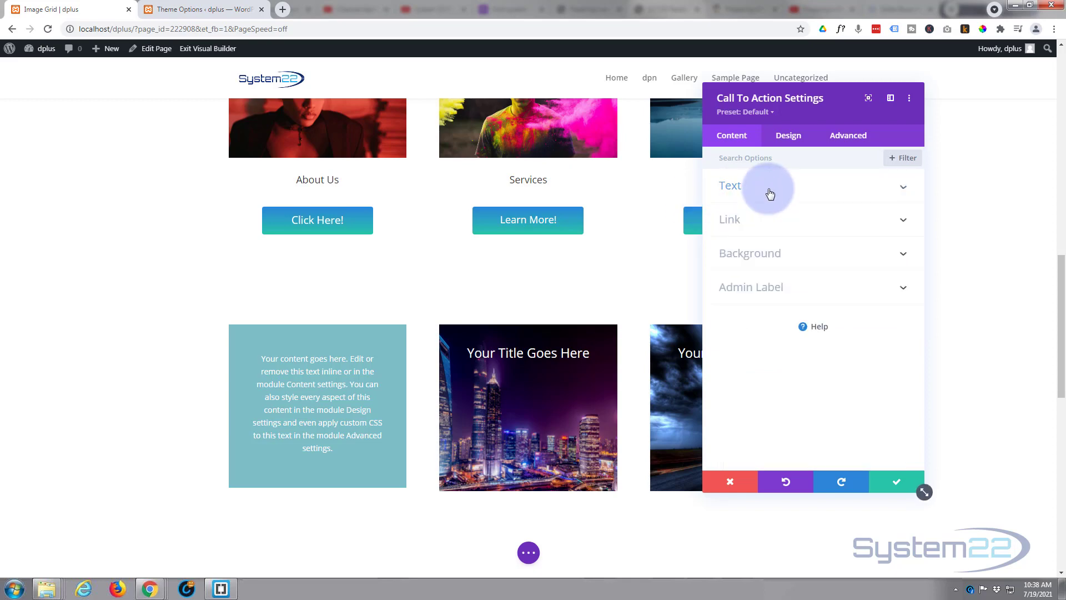
pyautogui.click(761, 218)
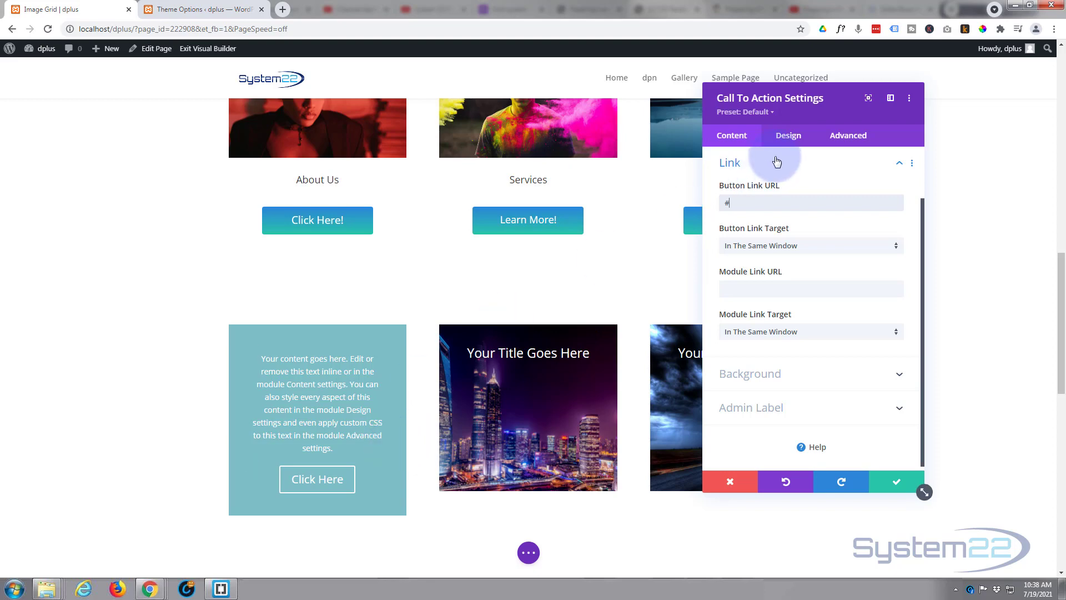
pyautogui.scroll(1, 782, 211)
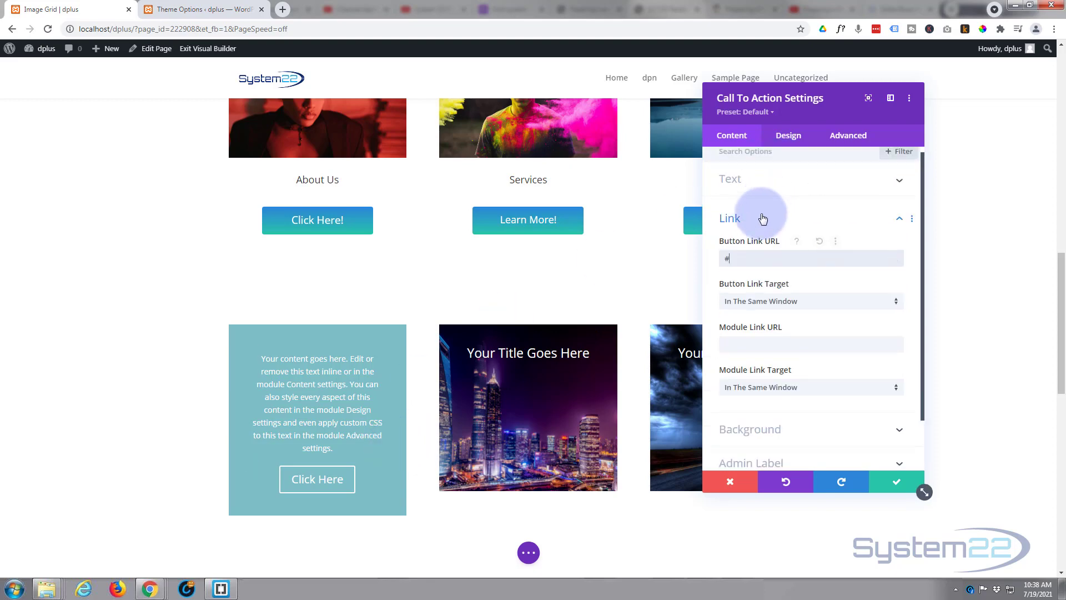
# Compare the desktop and hover states of the title and button in the preview and review the module's text settings.
pyautogui.click(768, 201)
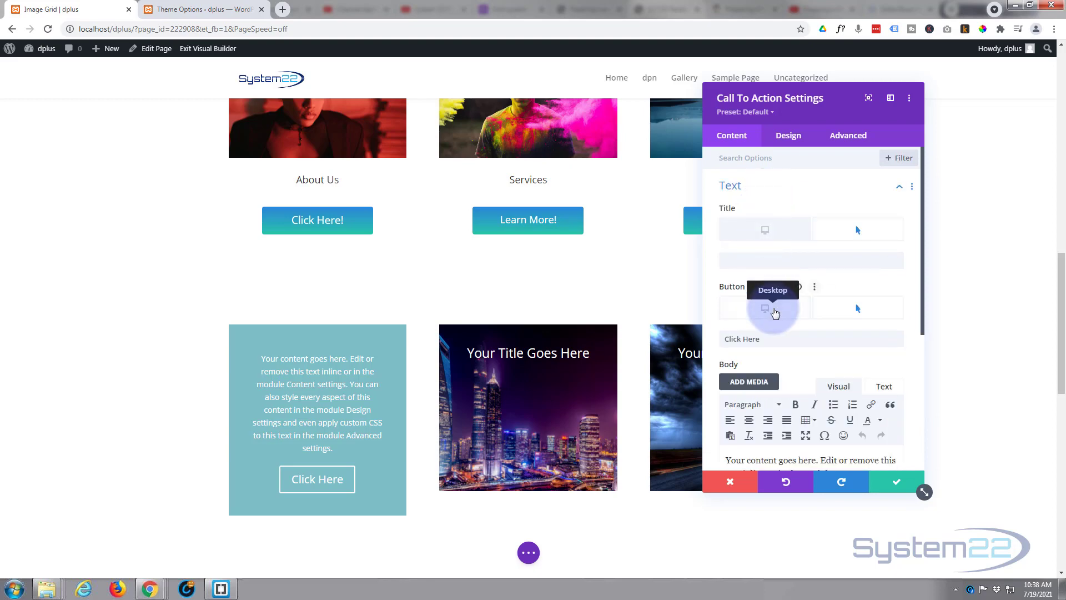
pyautogui.click(775, 312)
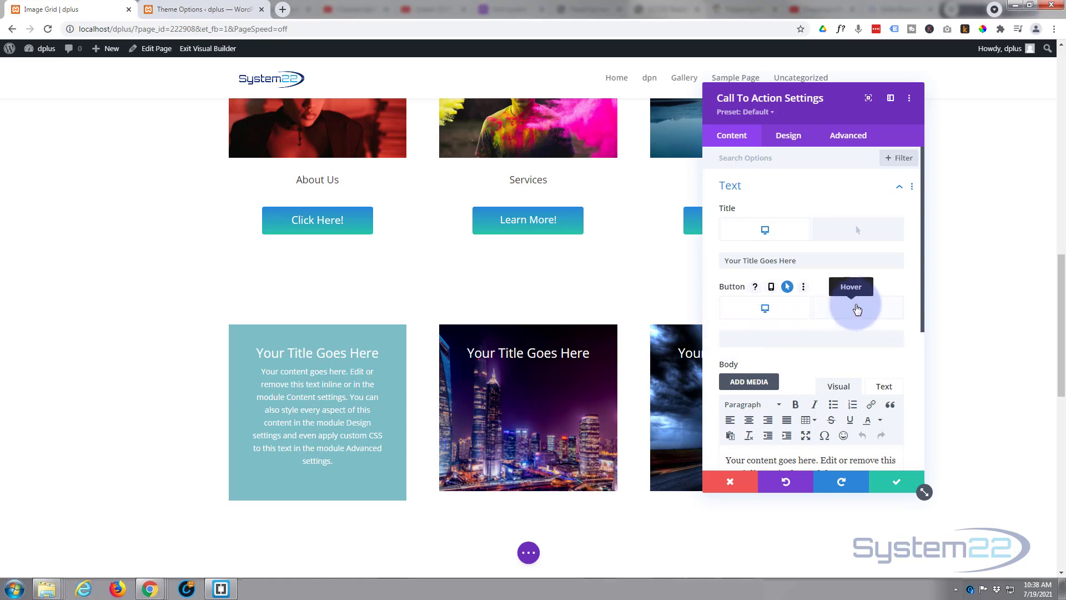
pyautogui.click(857, 312)
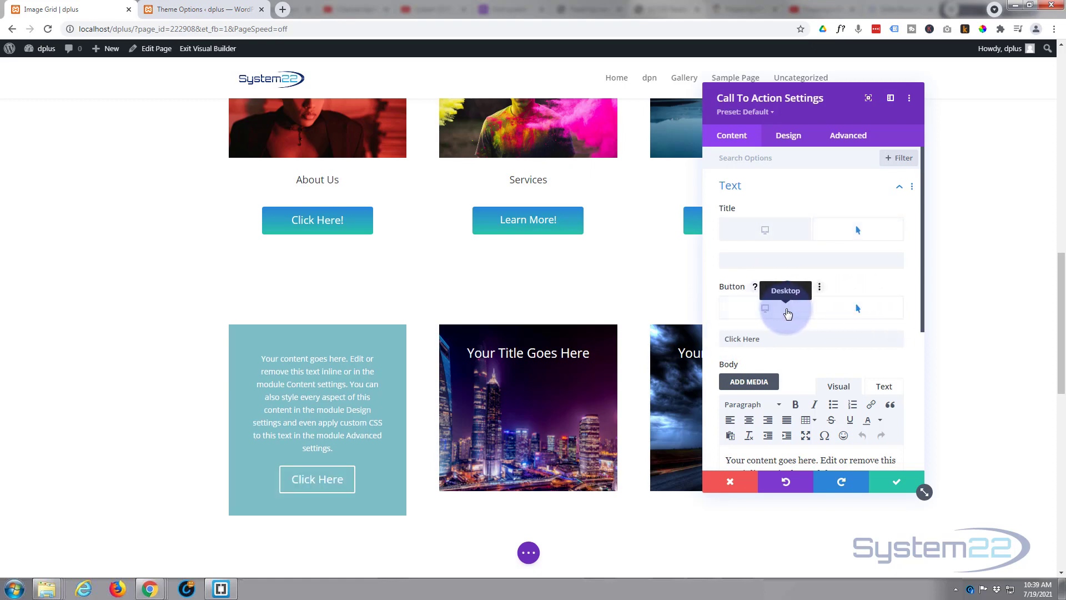
pyautogui.click(787, 314)
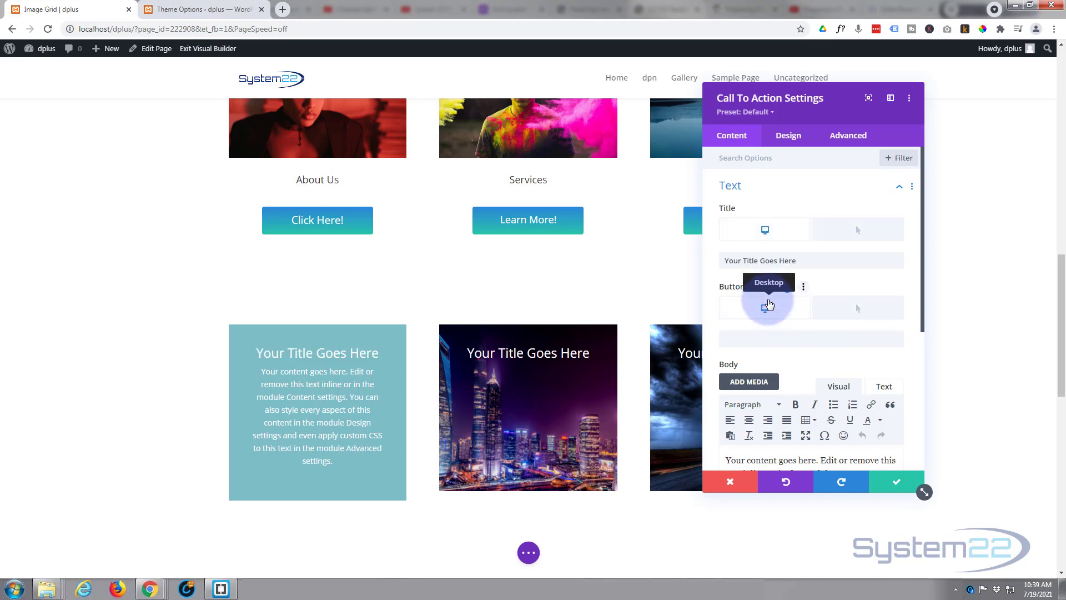
pyautogui.scroll(-2, 777, 311)
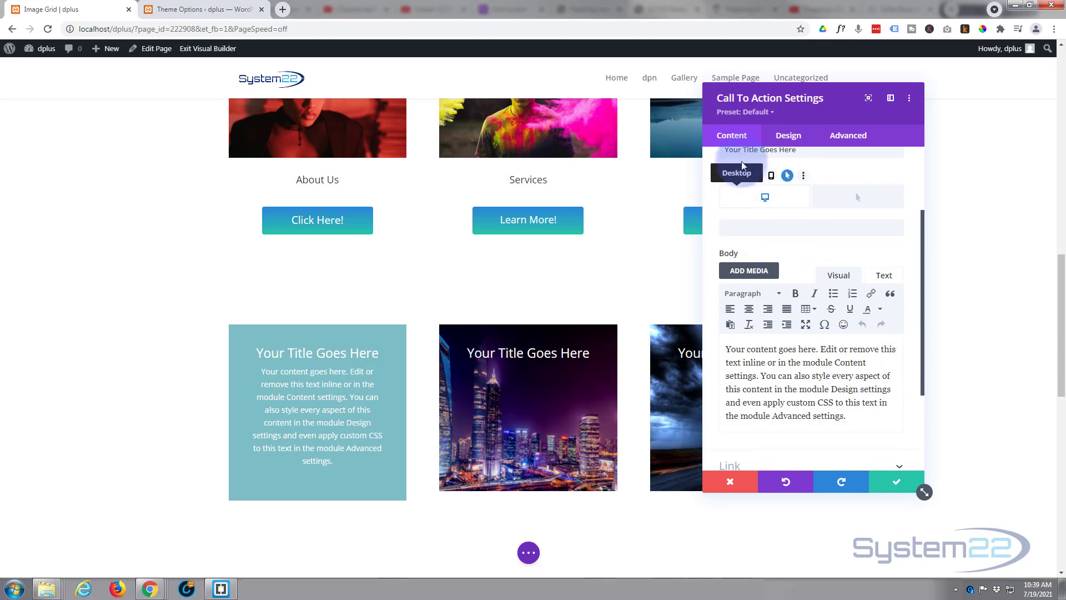
pyautogui.click(729, 218)
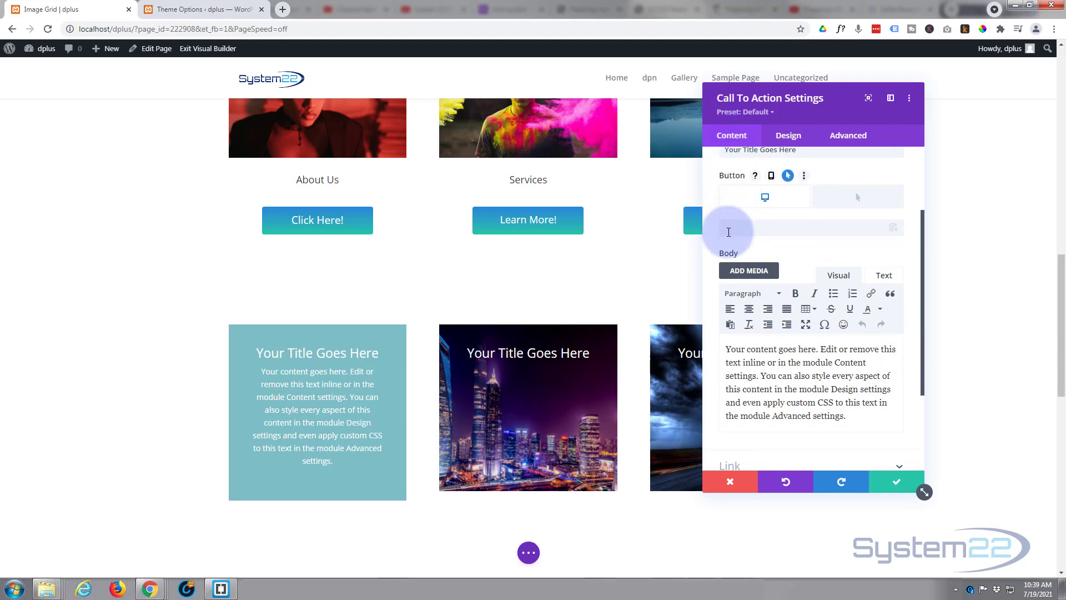
pyautogui.scroll(2, 722, 238)
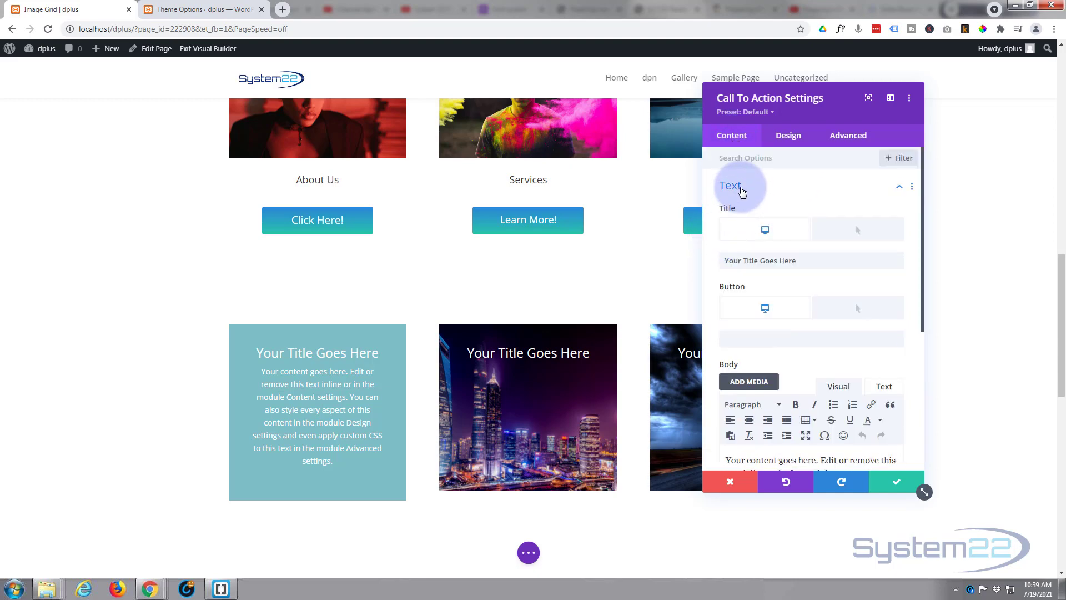
pyautogui.scroll(-4, 722, 247)
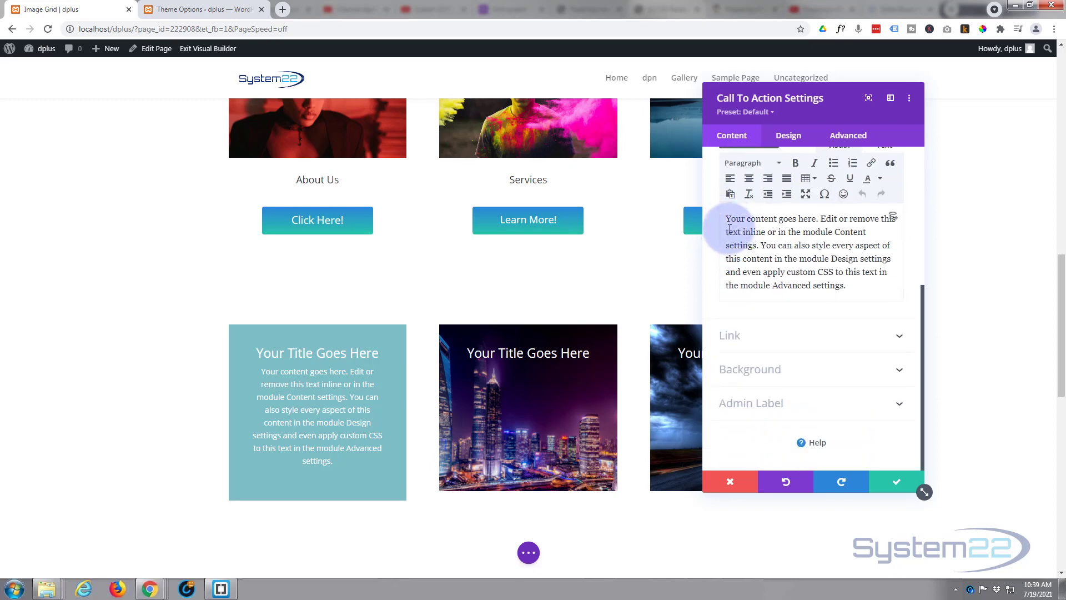
# Shorten the call to action's body text by deleting its last sentence, starting with "You can also style every aspect".
pyautogui.scroll(1, 732, 261)
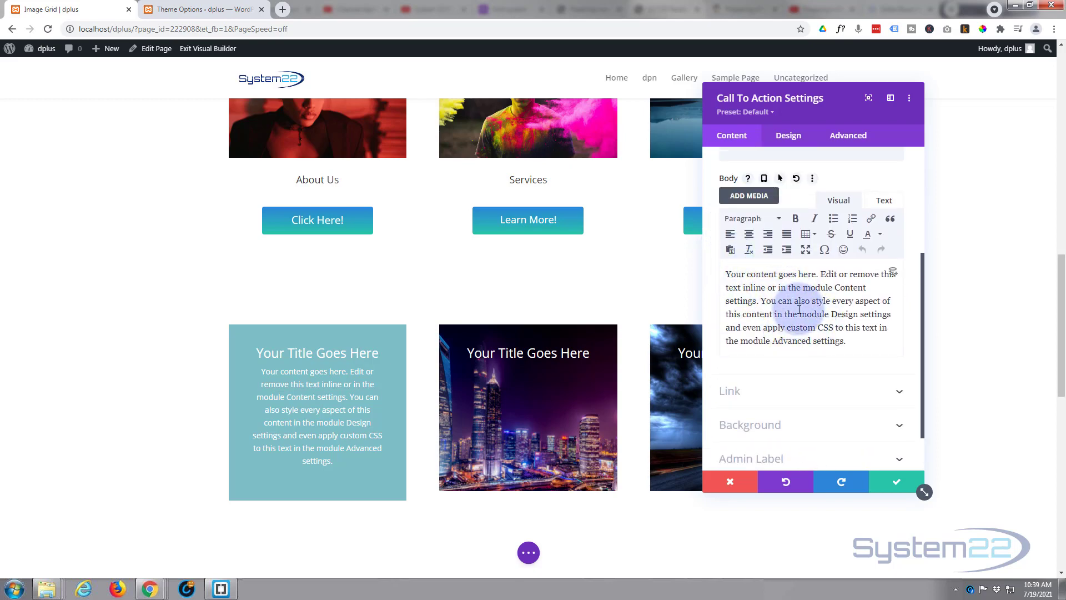
pyautogui.moveTo(760, 300); pyautogui.dragTo(873, 344)
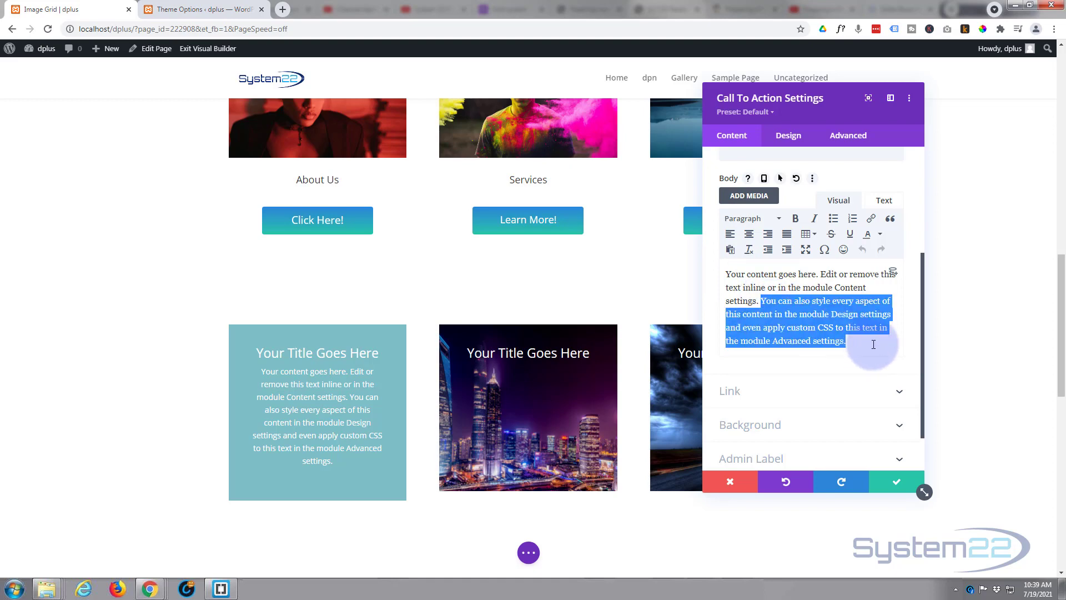
pyautogui.press('BackSpace')
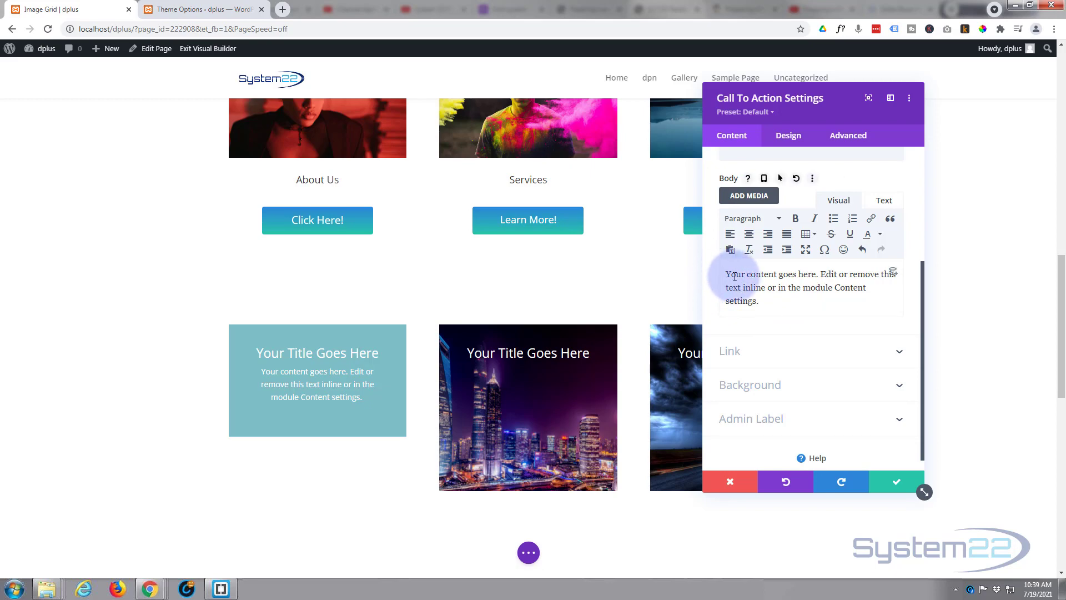
# Enable hover options for the body, then move its remaining text from the desktop state to the hover state.
pyautogui.scroll(2, 766, 322)
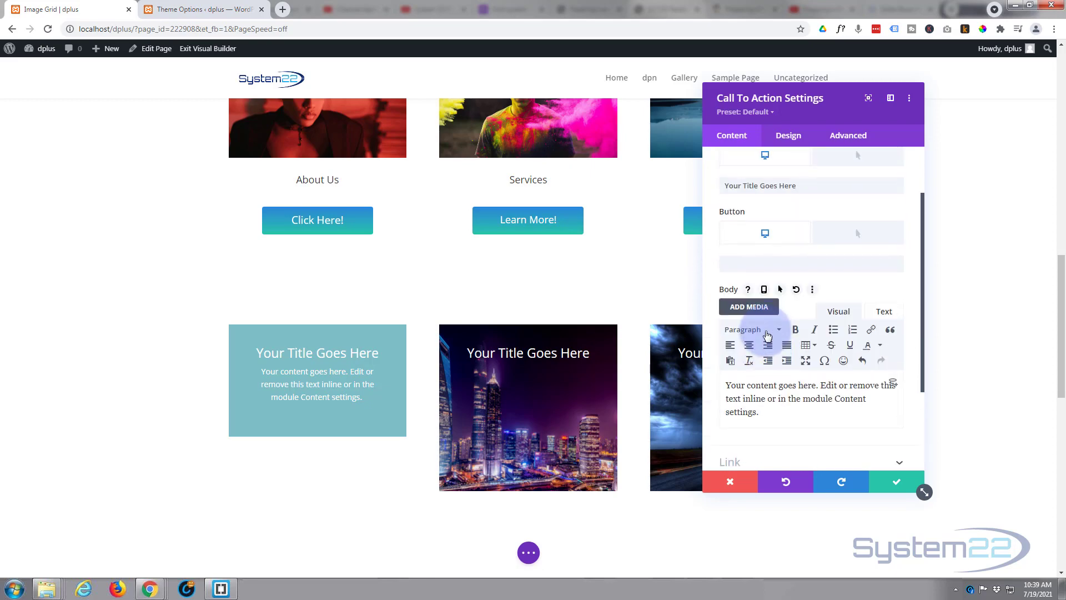
pyautogui.tripleClick(728, 386)
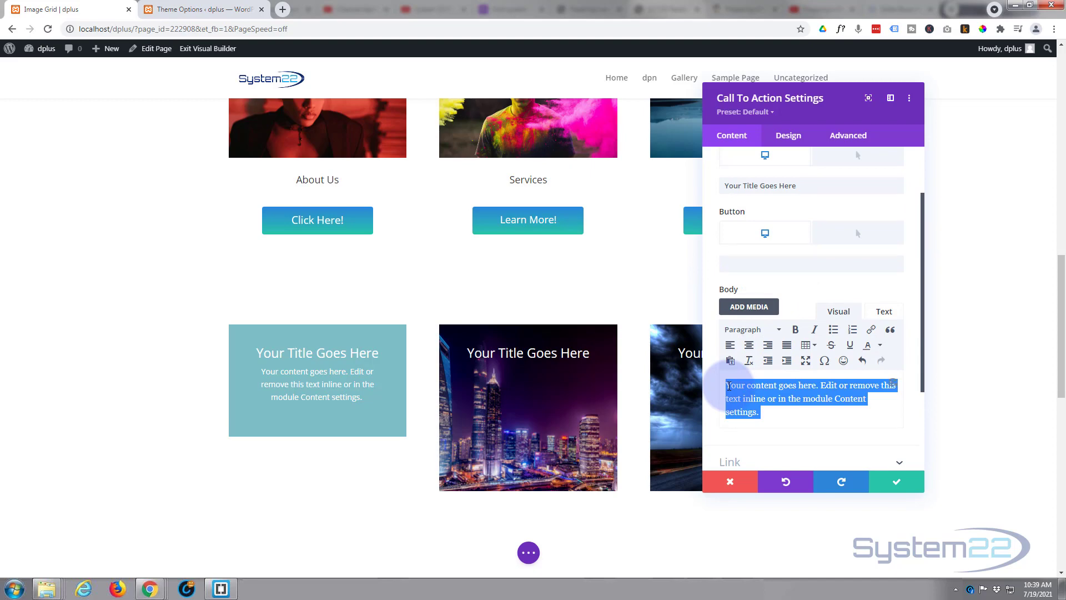
pyautogui.press('BackSpace')
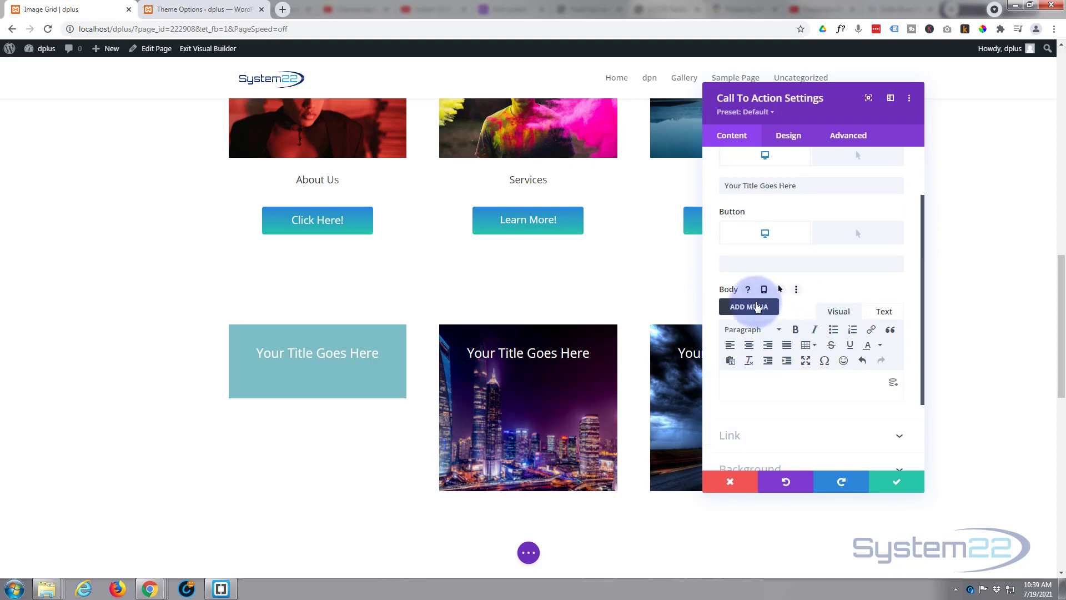
pyautogui.click(779, 290)
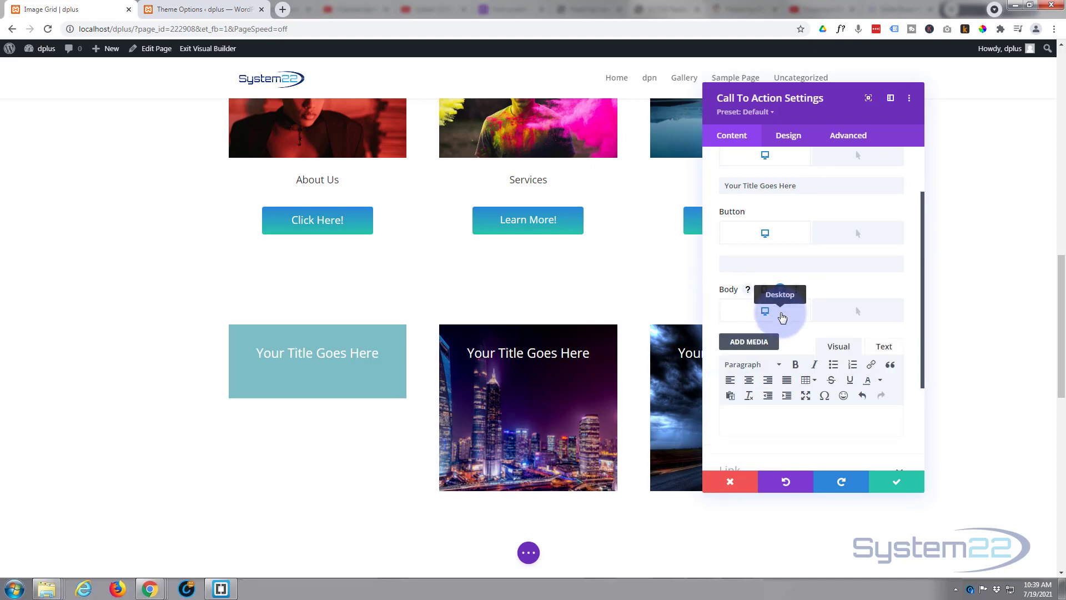
pyautogui.click(849, 313)
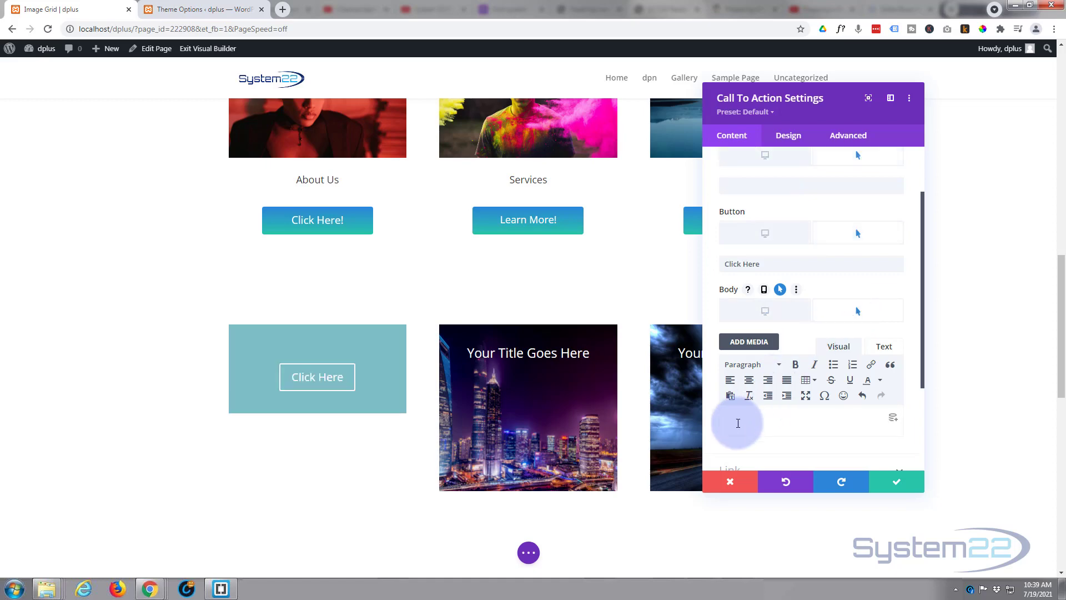
pyautogui.click(756, 418)
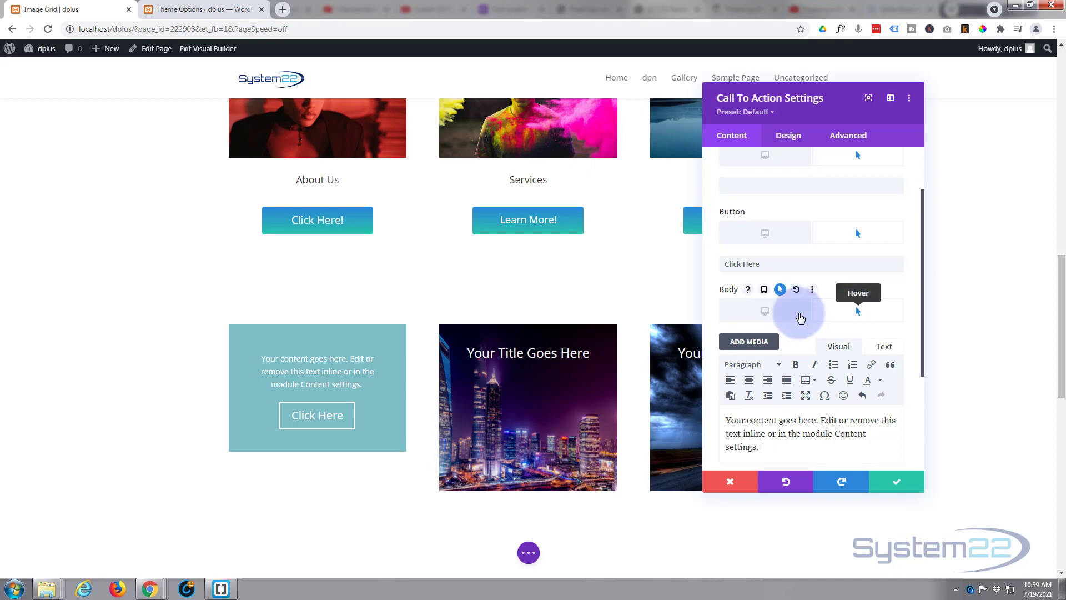
pyautogui.click(765, 313)
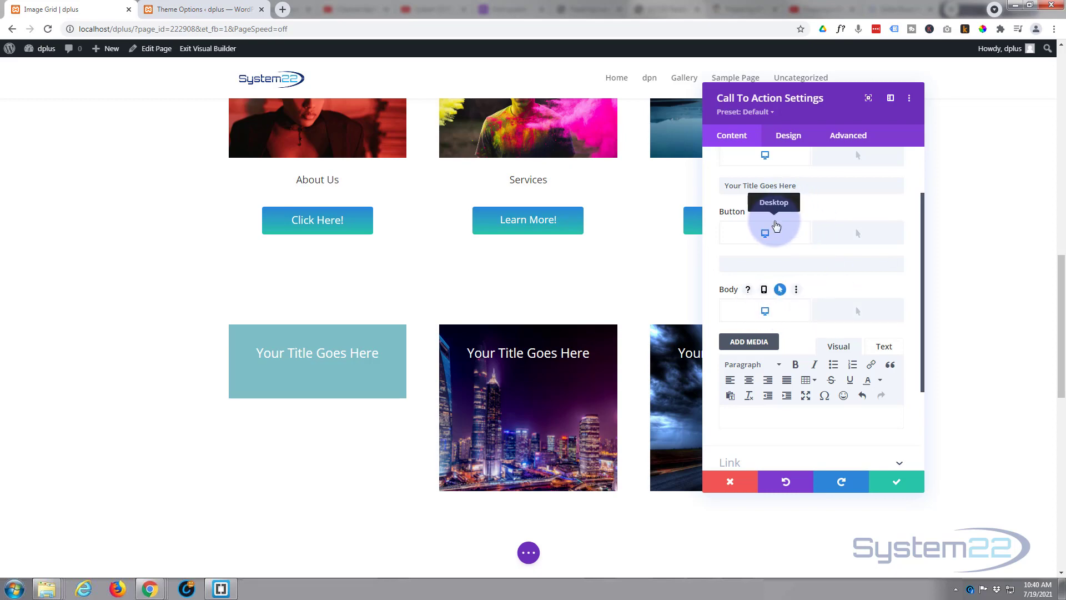
# Review the module's link settings, including the module link URL and the choices for the module link target.
pyautogui.scroll(2, 775, 228)
pyautogui.click(773, 188)
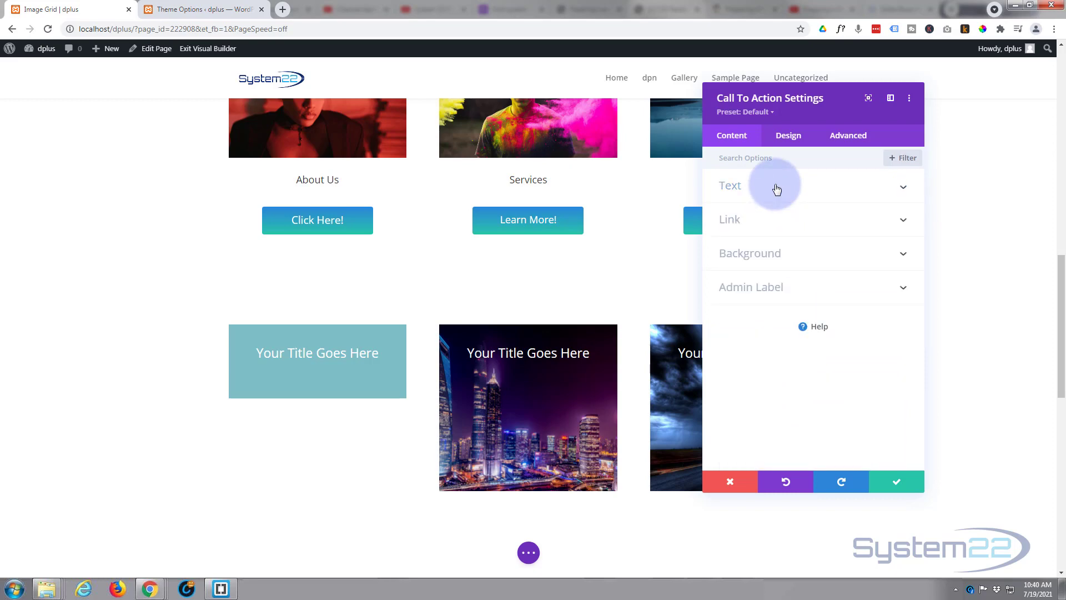
pyautogui.click(768, 229)
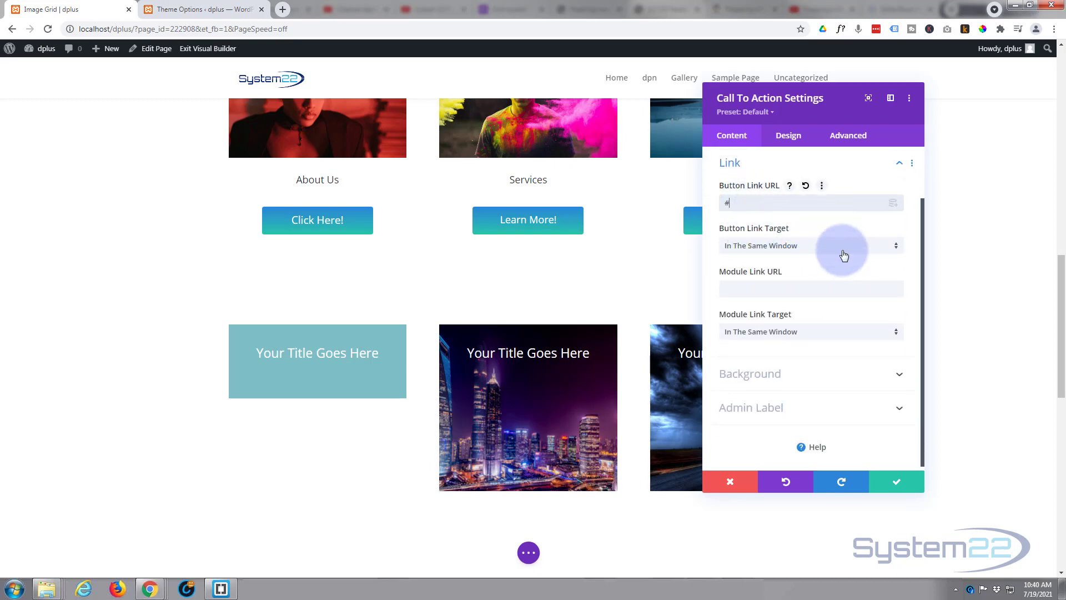
pyautogui.click(739, 288)
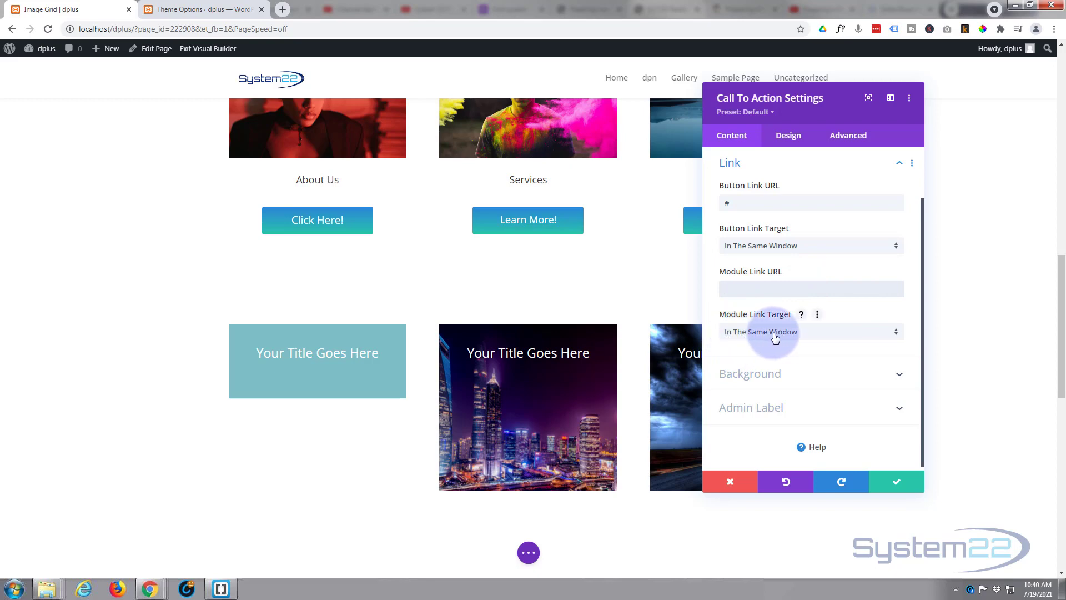
pyautogui.click(757, 336)
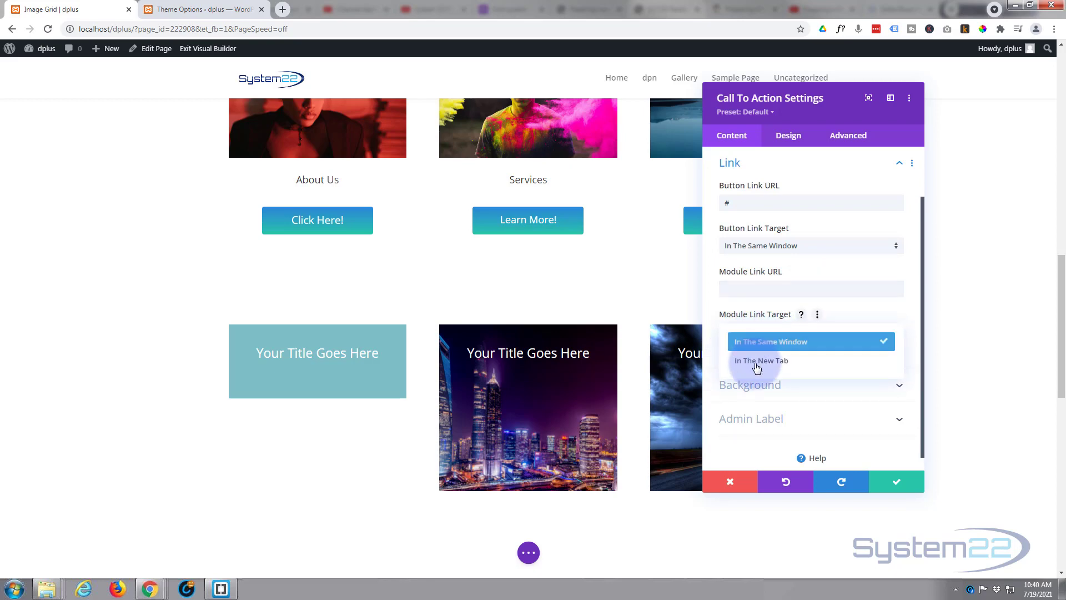
pyautogui.click(713, 337)
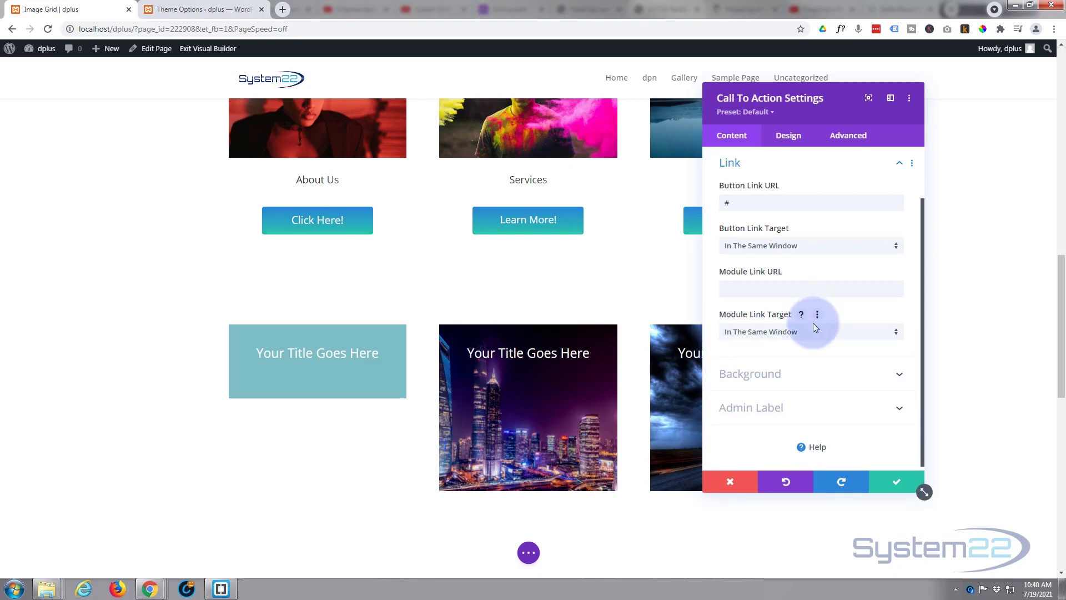
# Set the module's background image to the neon alley picture u6-scaled.jpg from the media library.
pyautogui.scroll(-1, 815, 333)
pyautogui.click(807, 371)
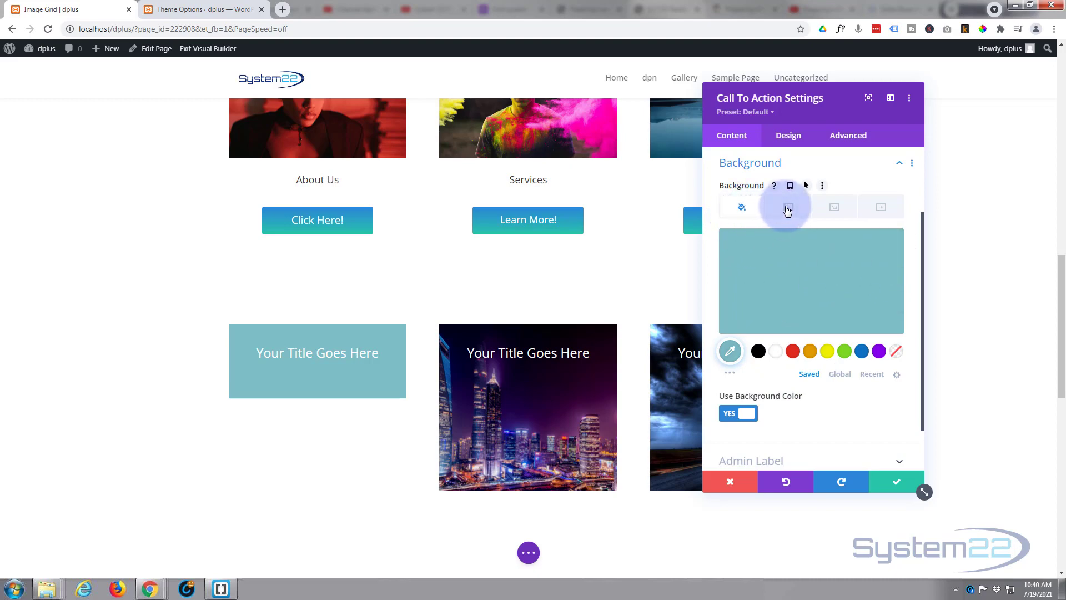
pyautogui.click(841, 208)
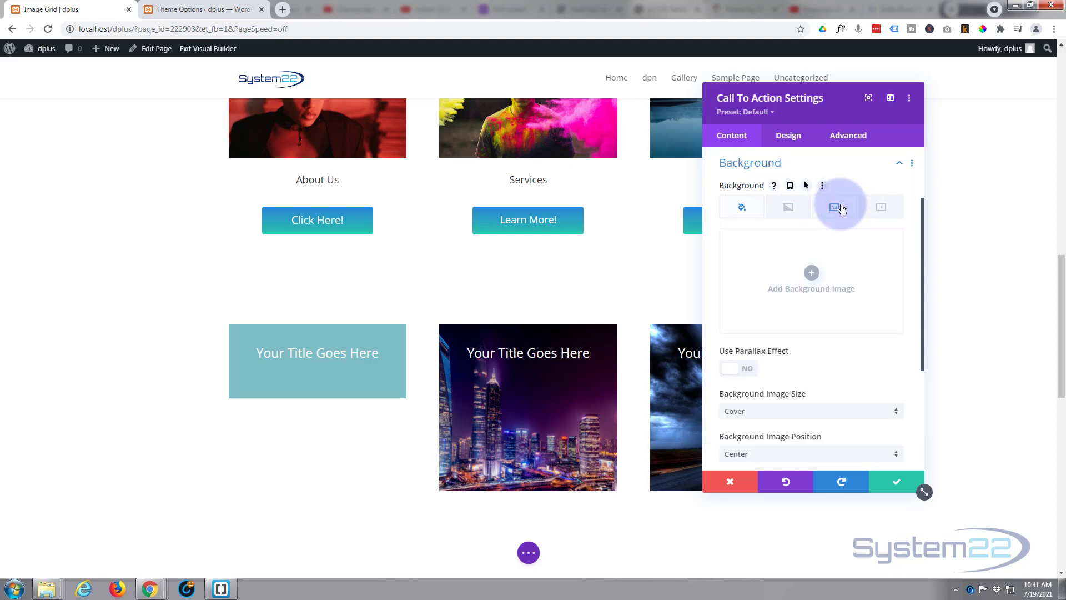
pyautogui.click(812, 272)
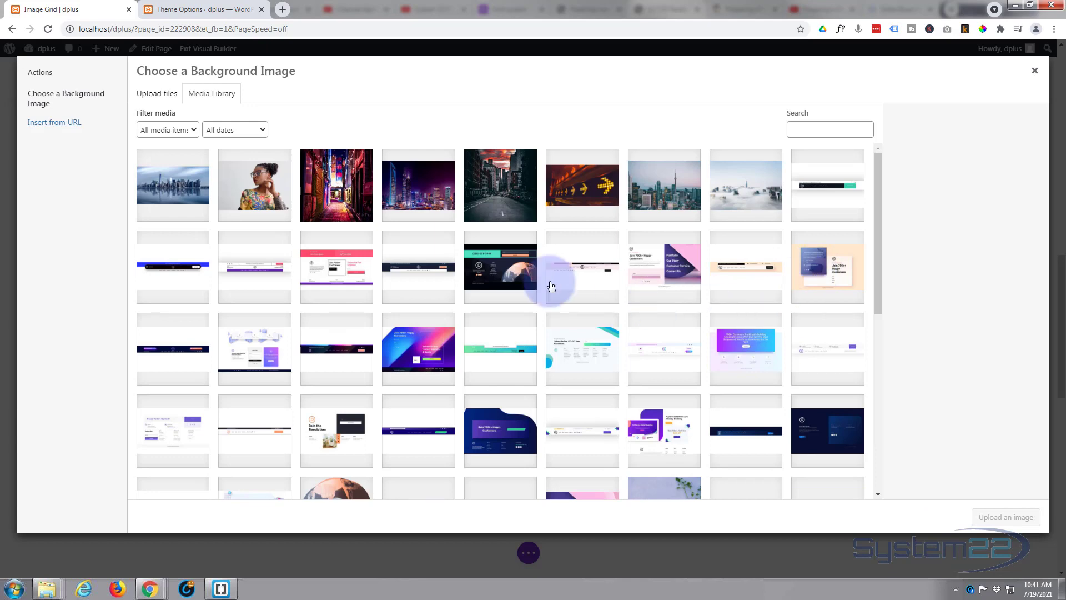
pyautogui.click(337, 212)
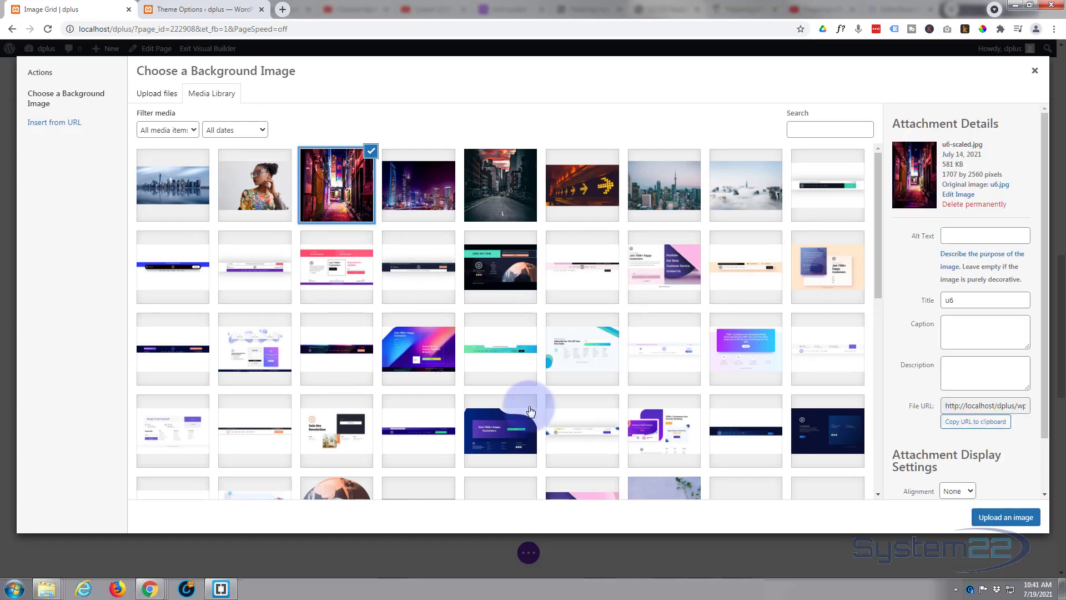
pyautogui.click(997, 524)
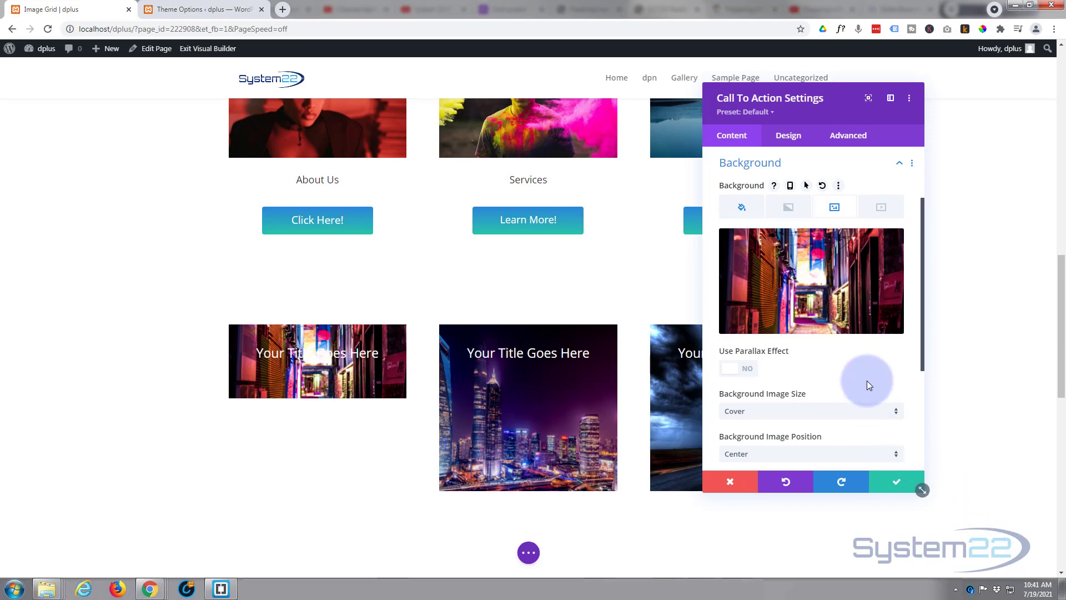
# Set the call to action's background color to black, #000000.
pyautogui.moveTo(852, 310)
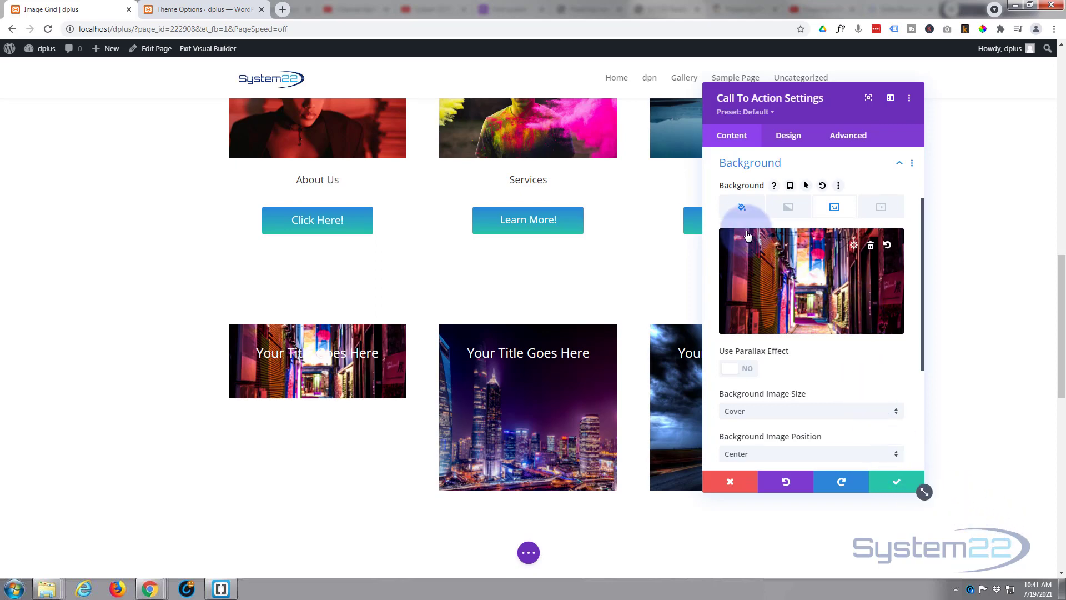
pyautogui.click(742, 208)
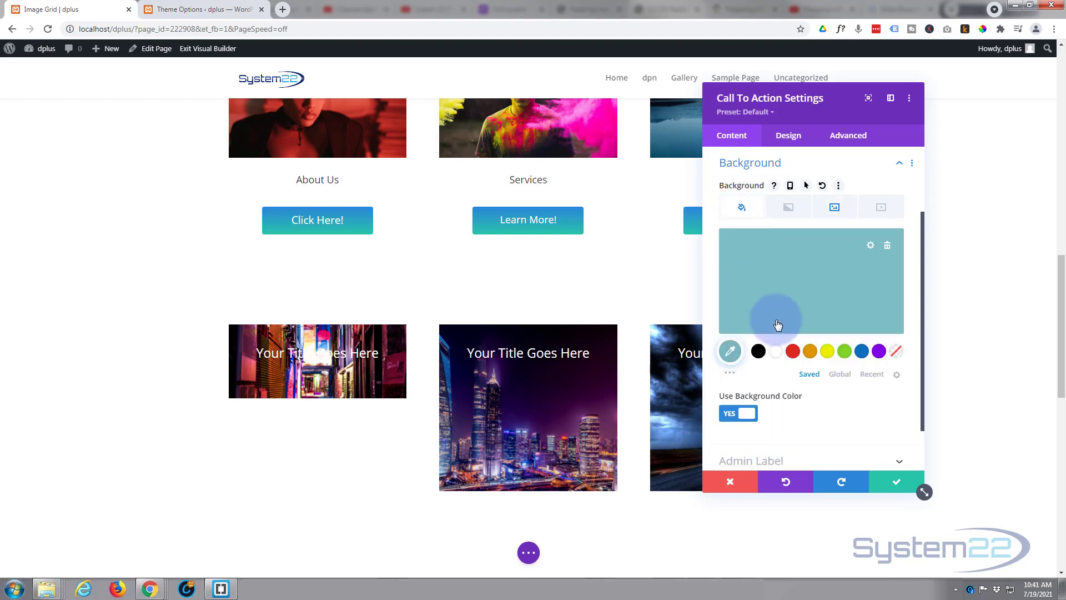
pyautogui.click(758, 351)
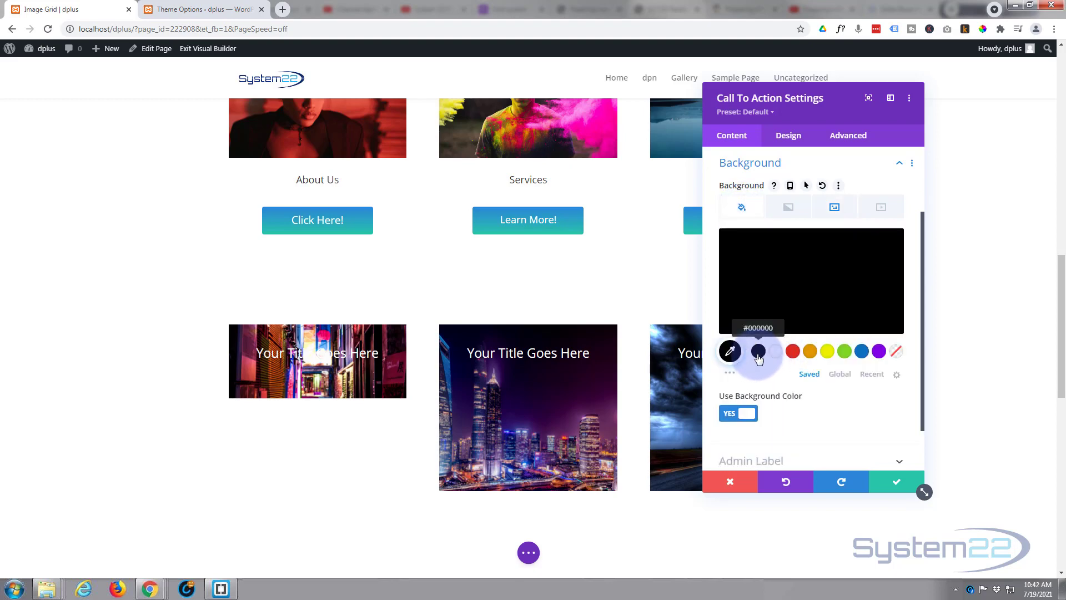
# Set the background image's blend mode to Multiply.
pyautogui.click(838, 210)
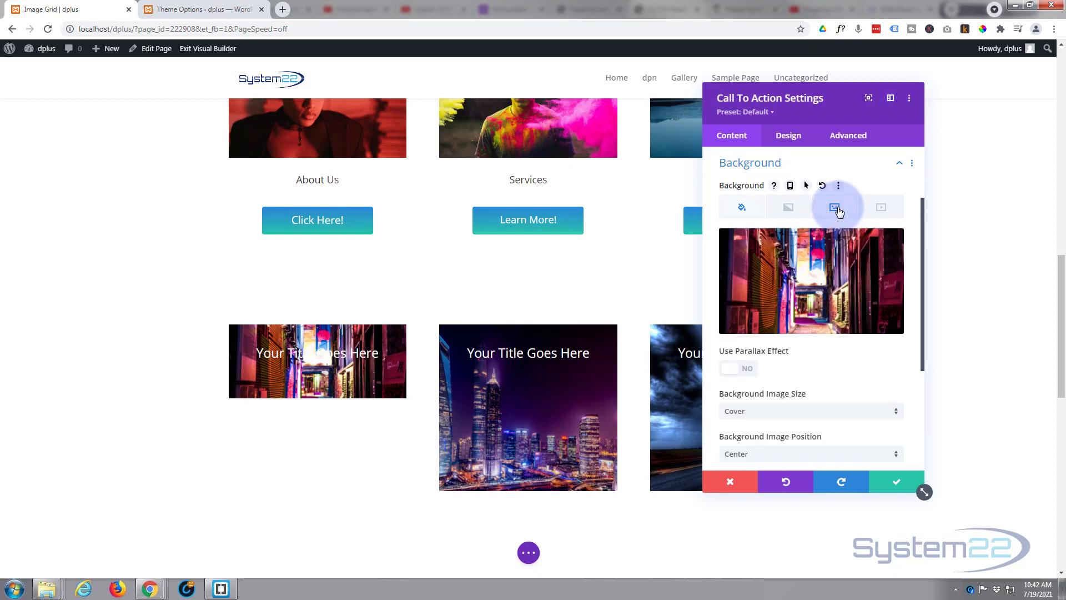
pyautogui.scroll(-3, 828, 378)
pyautogui.scroll(-3, 828, 378)
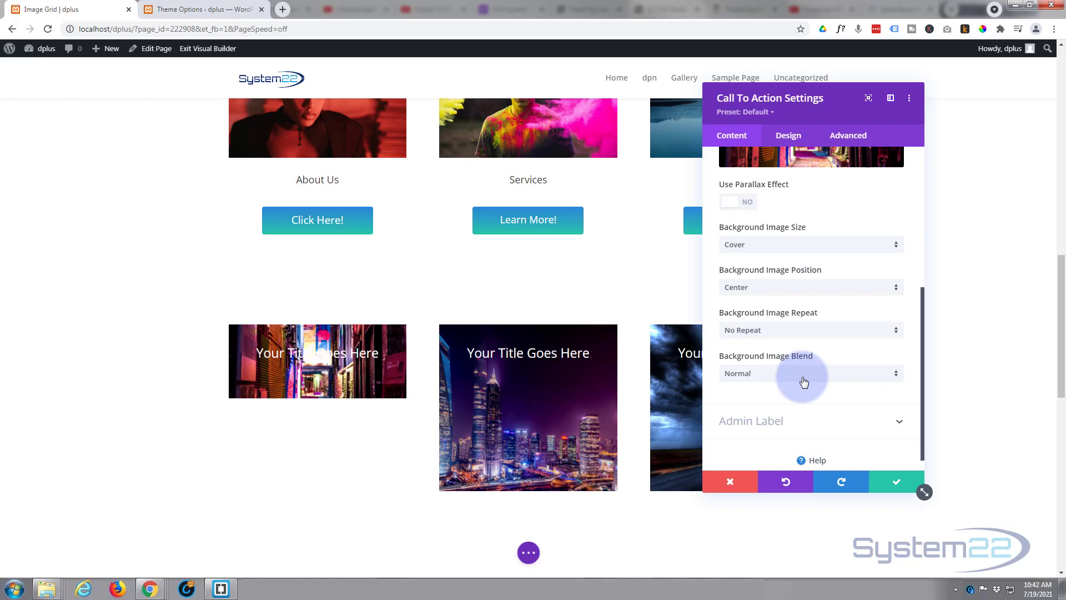
pyautogui.click(803, 381)
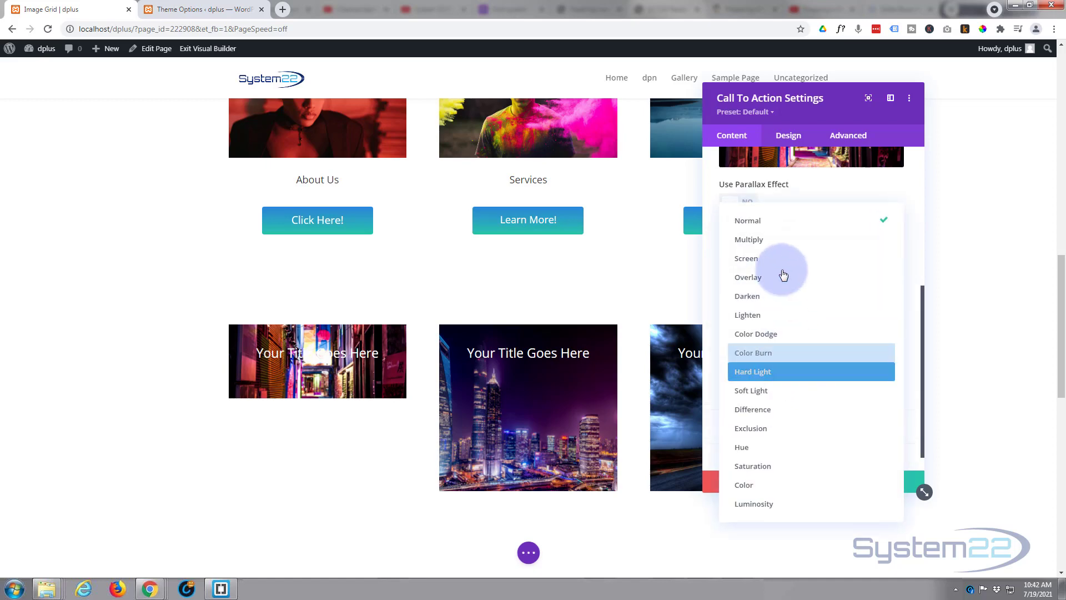
pyautogui.click(784, 250)
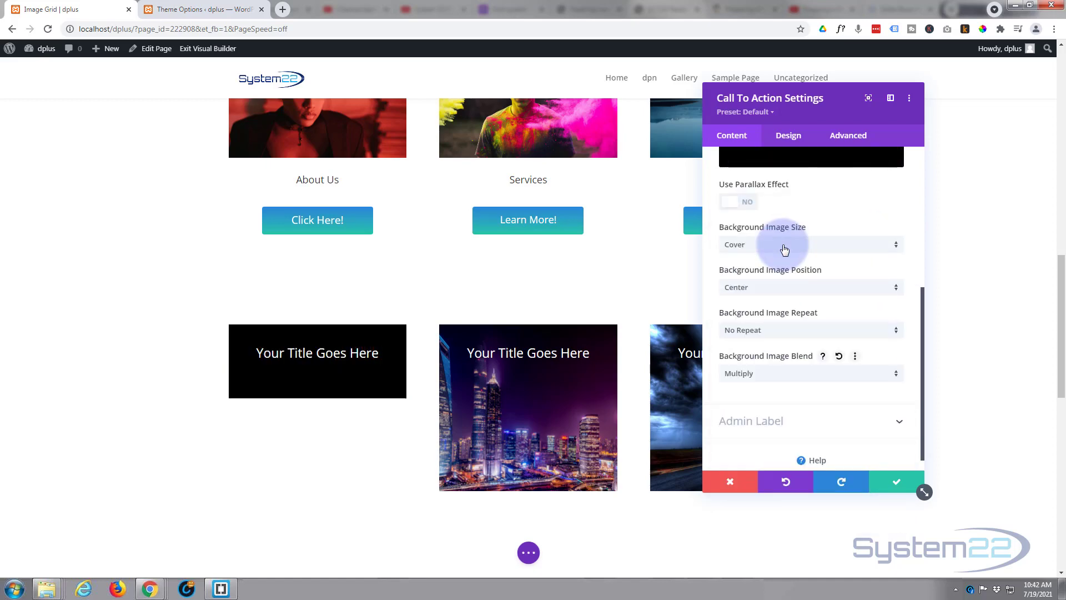
# Lower the black background color's opacity to rgba(0,0,0,0.24) so that the image shows through.
pyautogui.scroll(3, 814, 264)
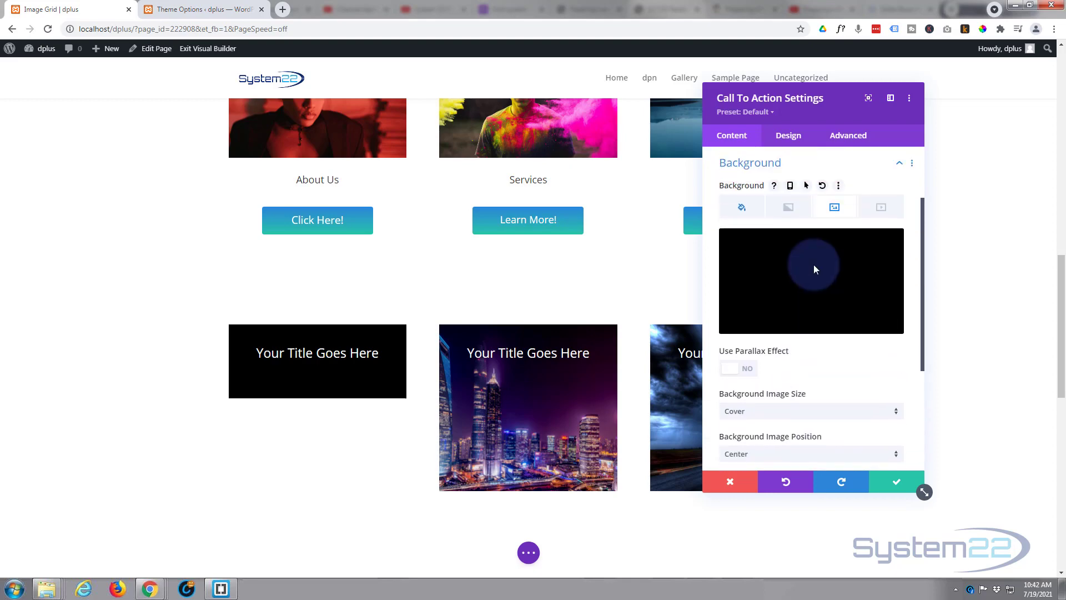
pyautogui.click(741, 206)
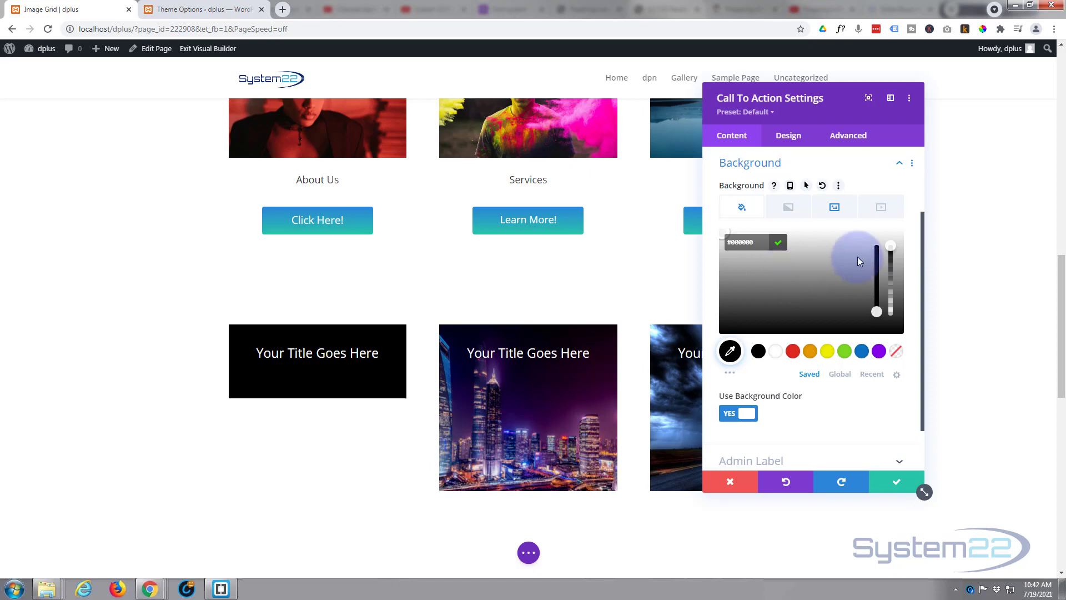
pyautogui.moveTo(891, 246); pyautogui.dragTo(897, 302)
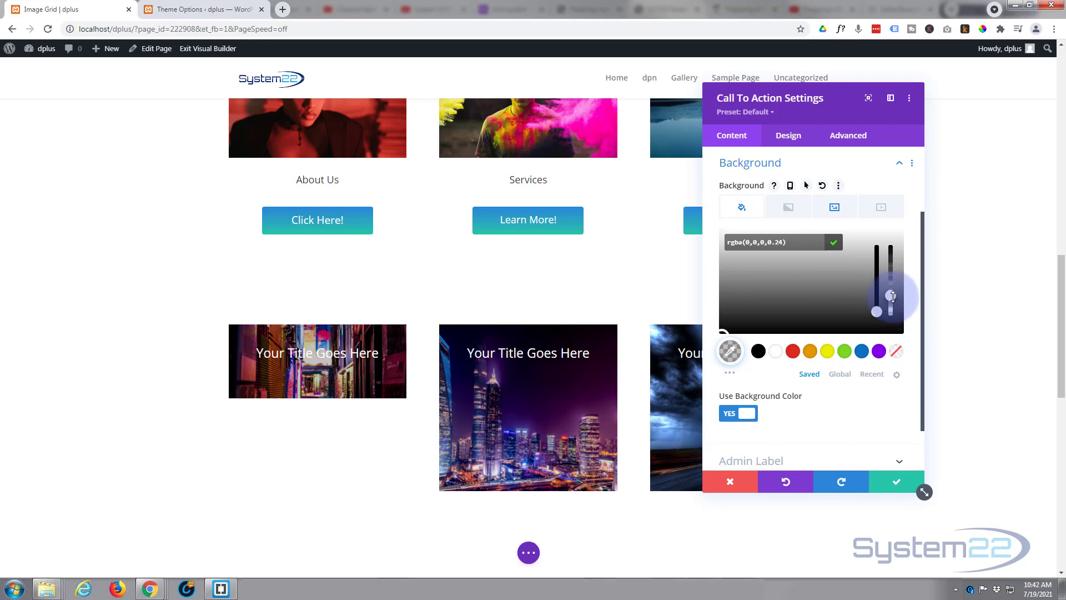
# Enable hover options for the call to action's background and set its hover color to purple, #8300e9.
pyautogui.scroll(2, 779, 361)
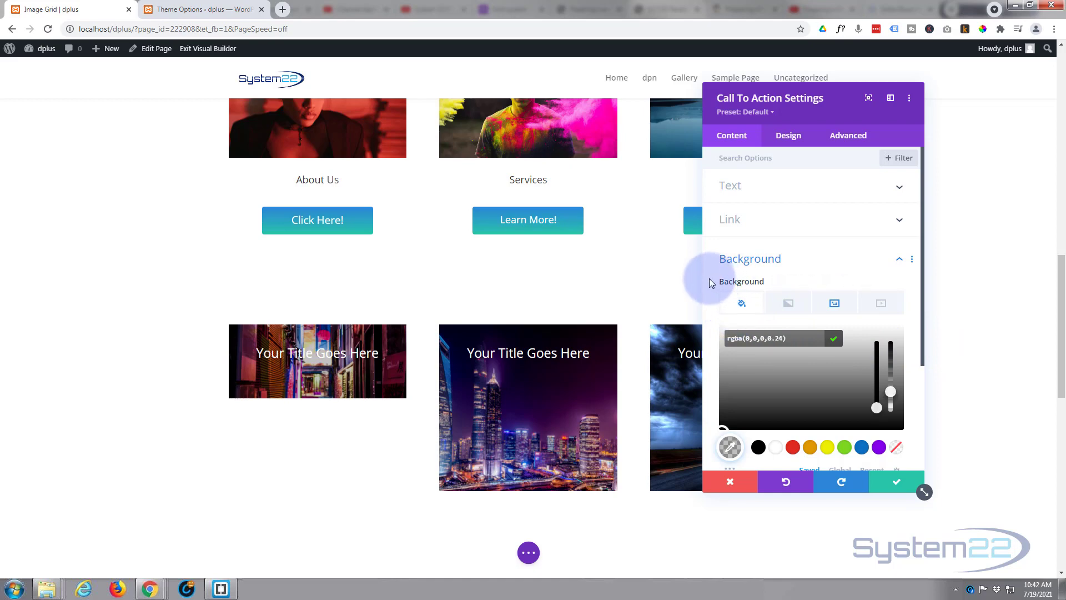
pyautogui.moveTo(714, 281)
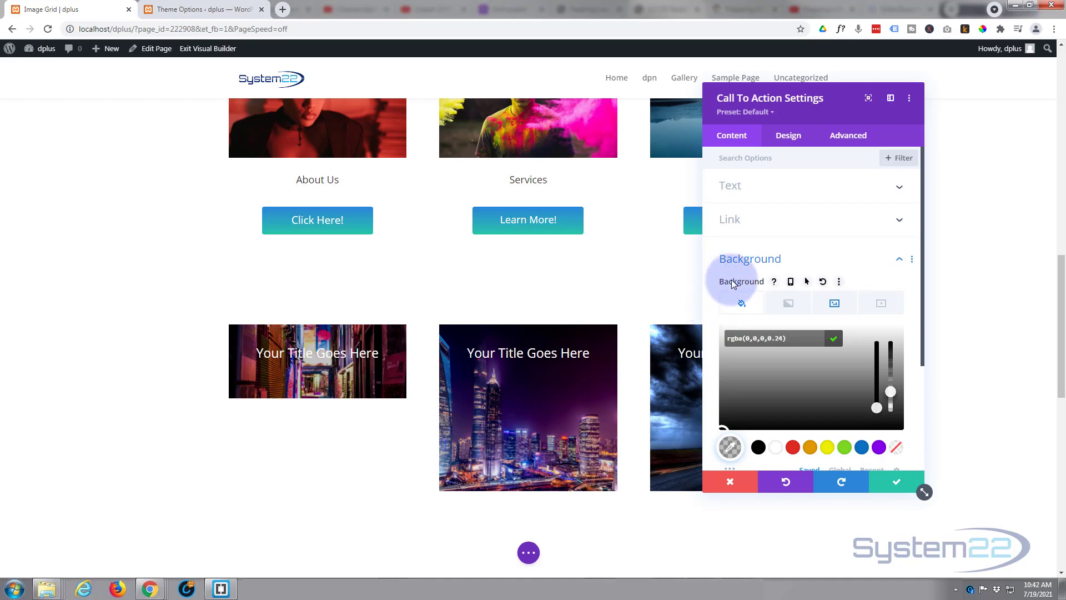
pyautogui.click(790, 282)
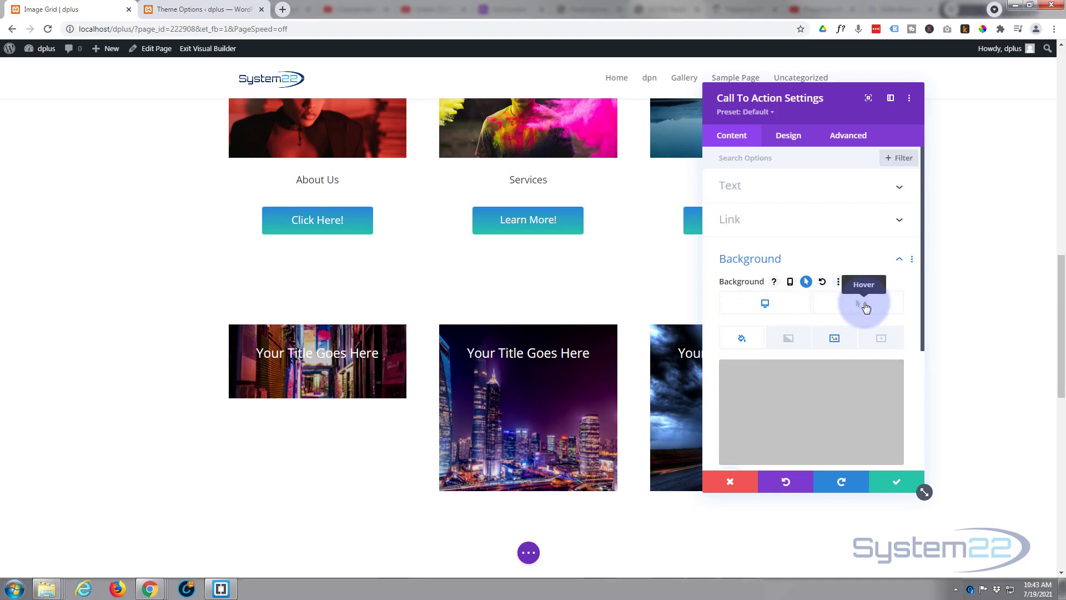
pyautogui.click(865, 306)
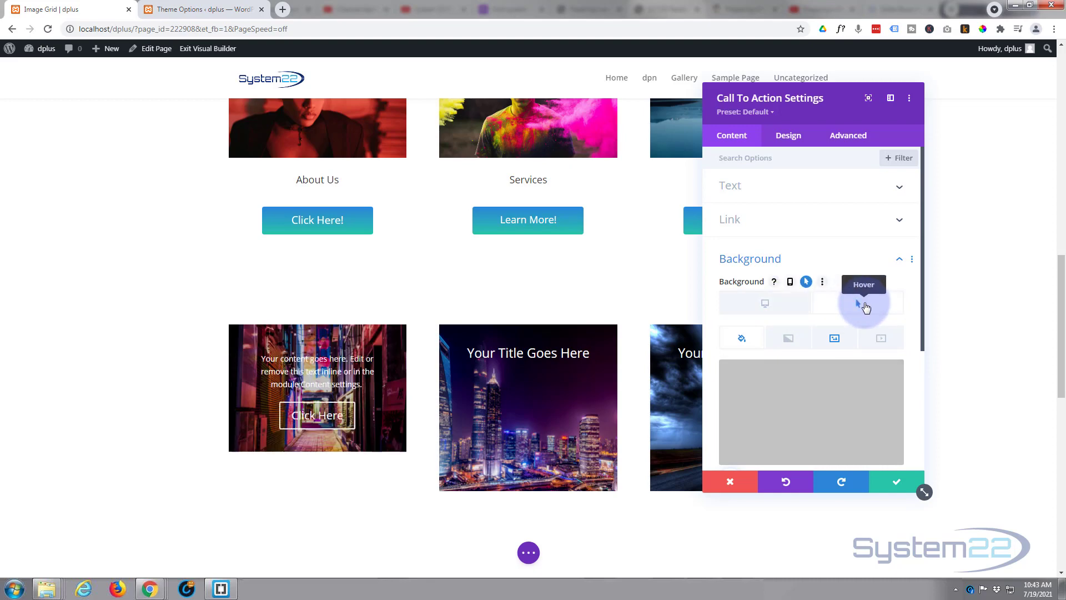
pyautogui.click(742, 340)
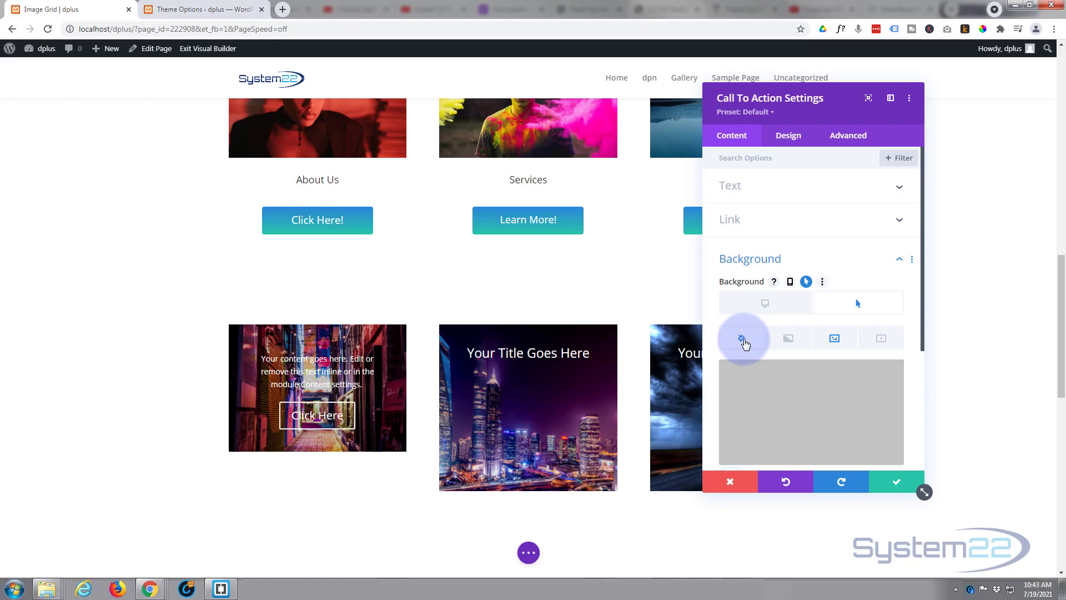
pyautogui.scroll(-2, 752, 333)
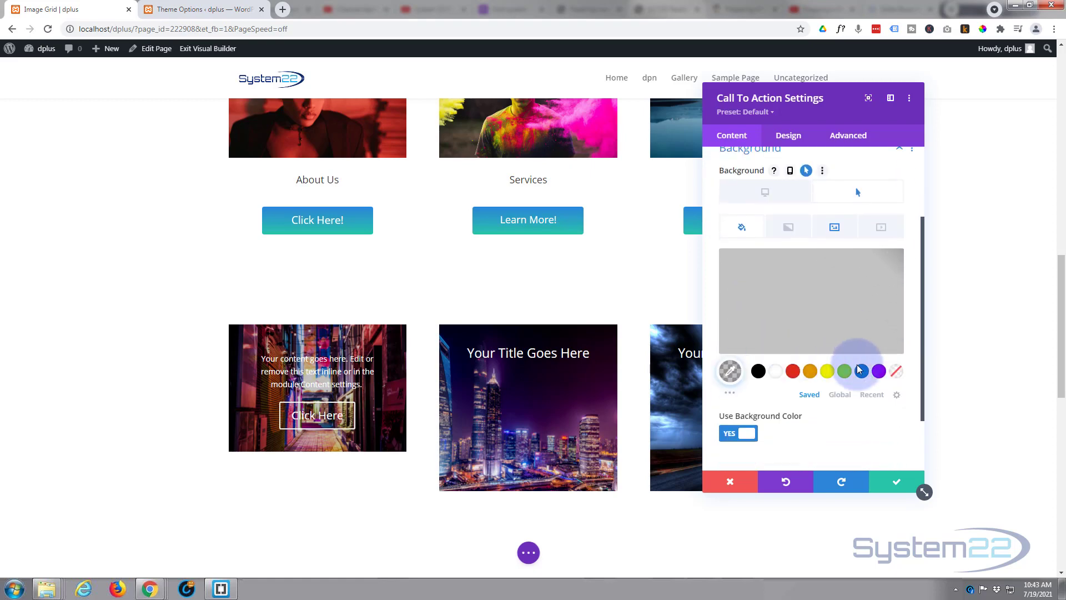
pyautogui.click(877, 373)
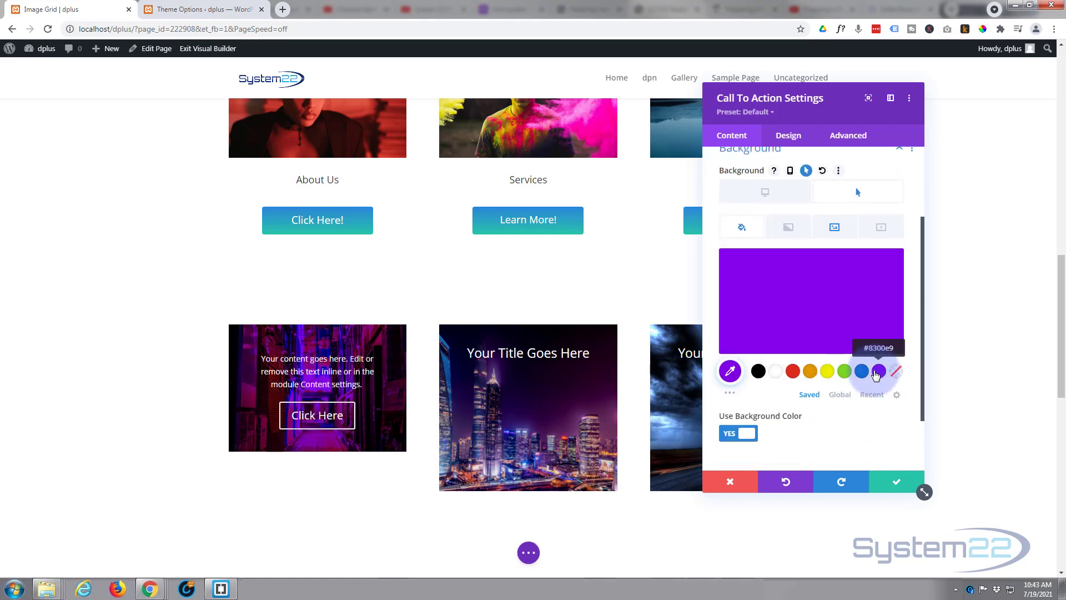
pyautogui.moveTo(871, 323)
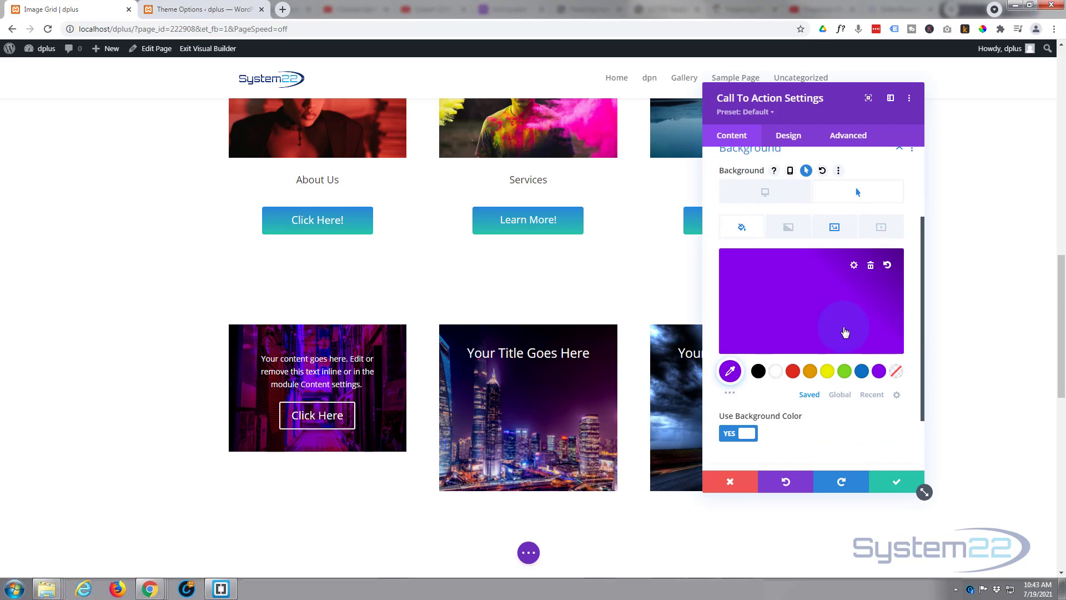
pyautogui.click(845, 332)
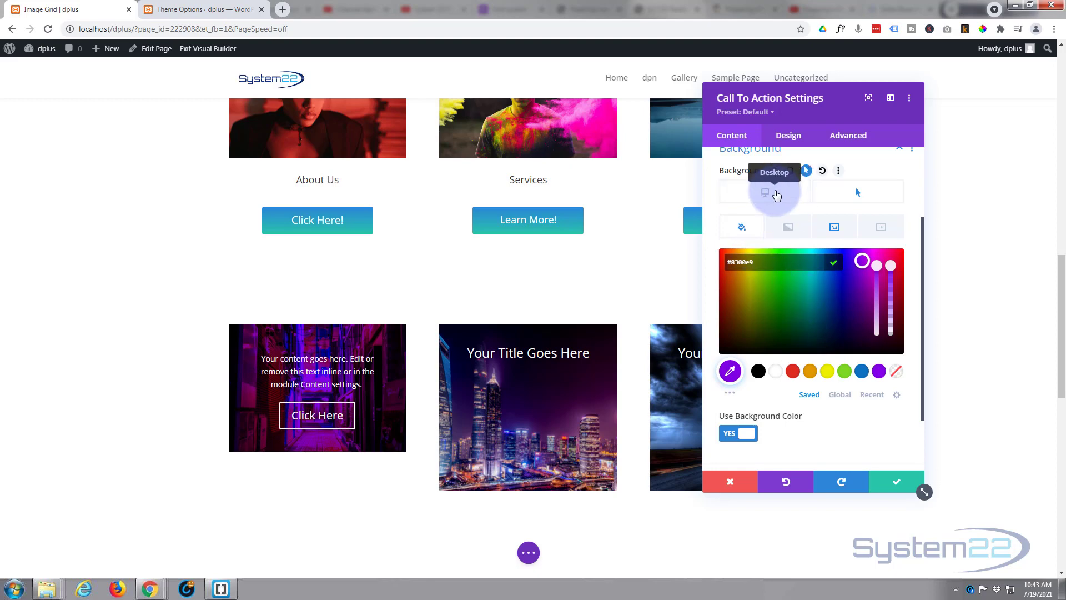
# Compare the module's default and hover backgrounds and review the background image settings.
pyautogui.click(777, 195)
pyautogui.click(777, 194)
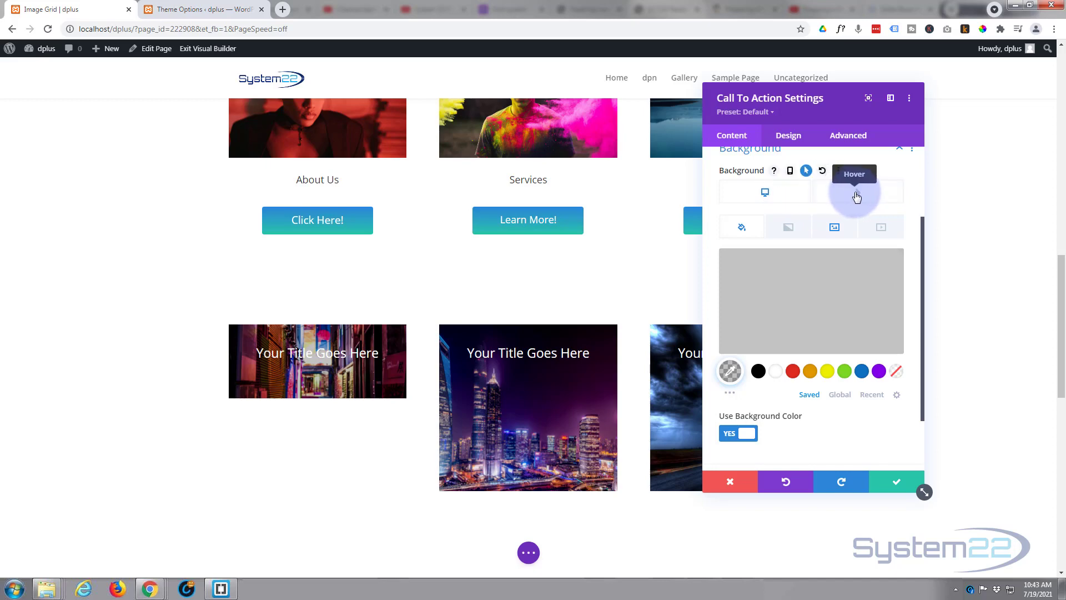
pyautogui.click(856, 195)
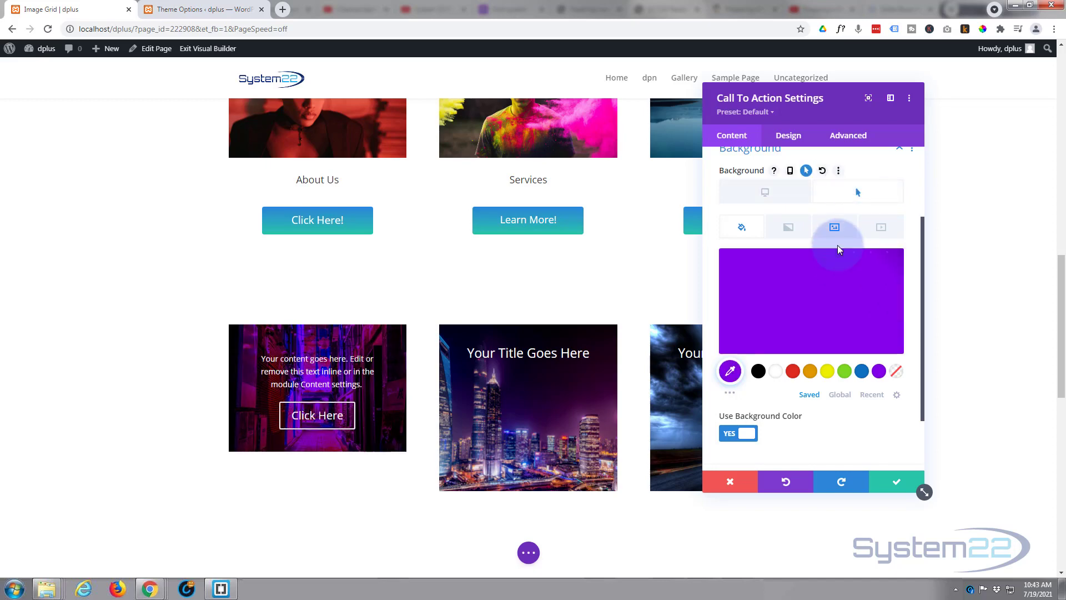
pyautogui.click(835, 231)
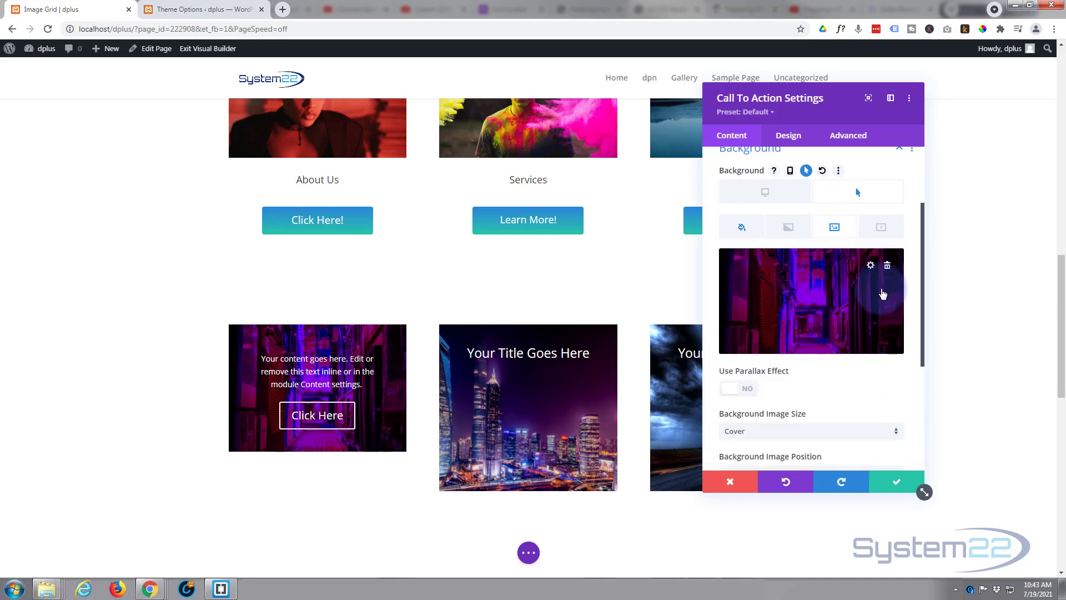
pyautogui.click(763, 194)
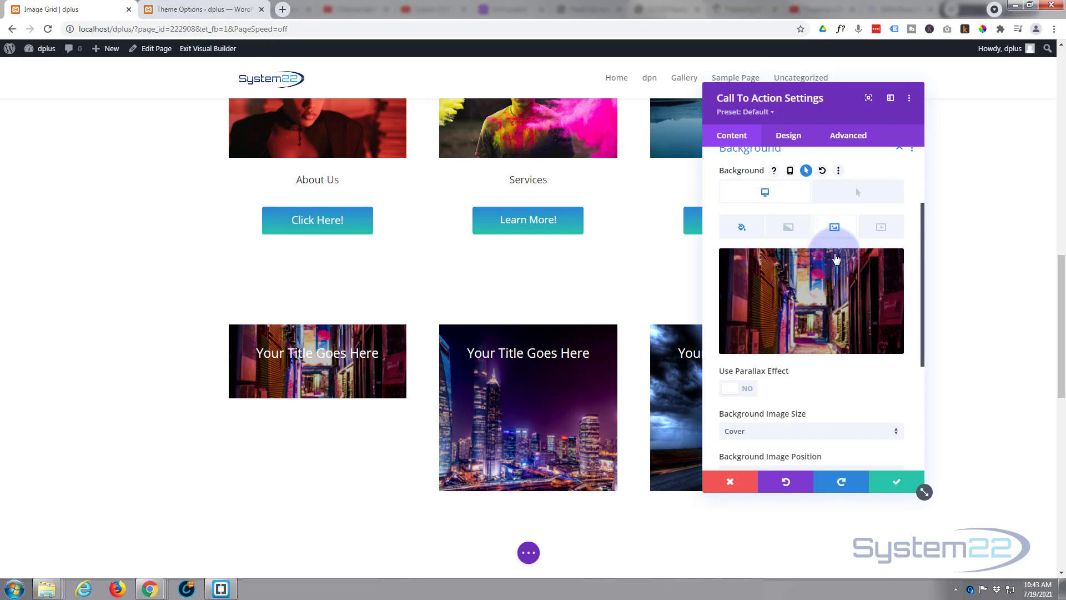
pyautogui.moveTo(861, 310)
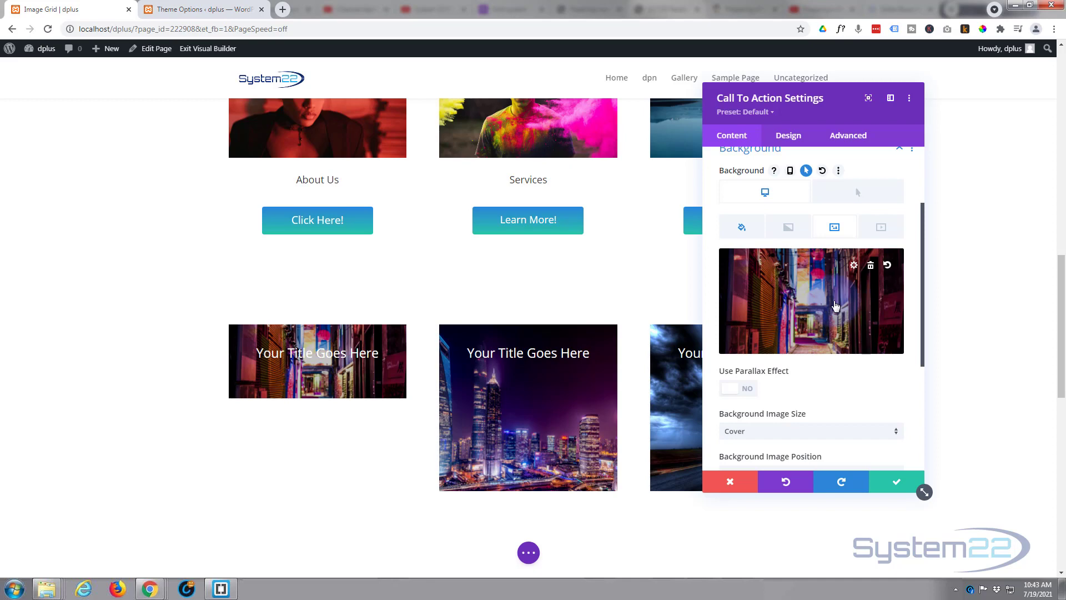
pyautogui.scroll(-4, 836, 306)
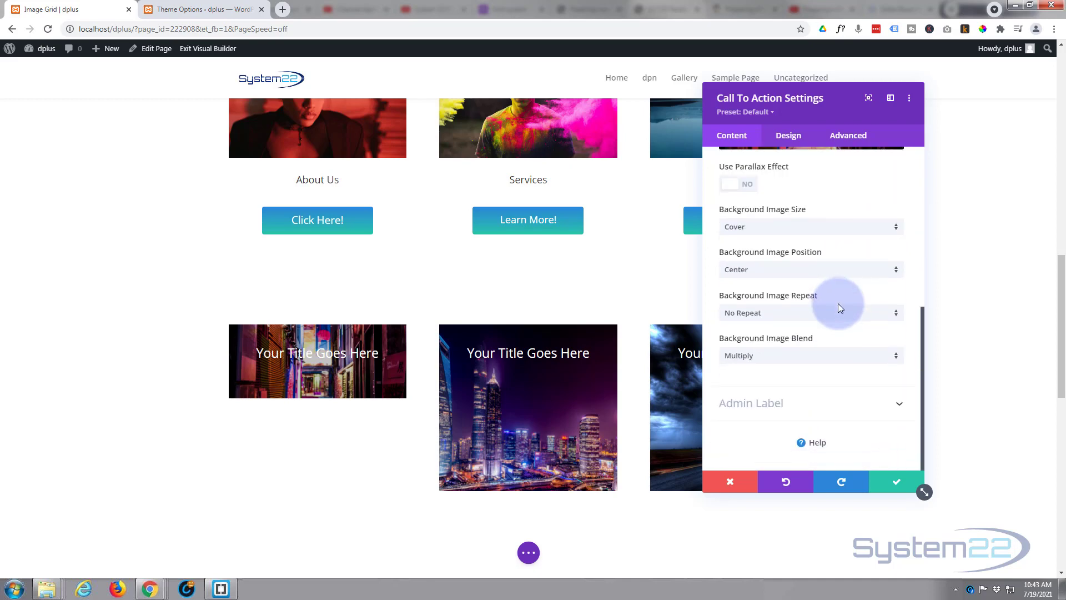
pyautogui.scroll(5, 838, 308)
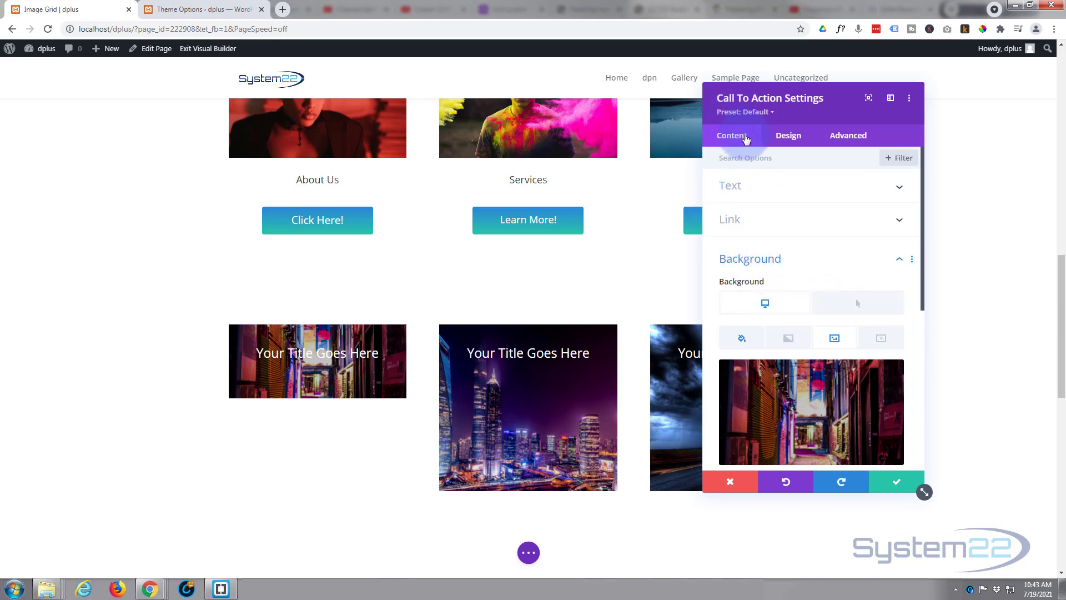
# Set the call to action module's height to 300px in its sizing options.
pyautogui.click(788, 136)
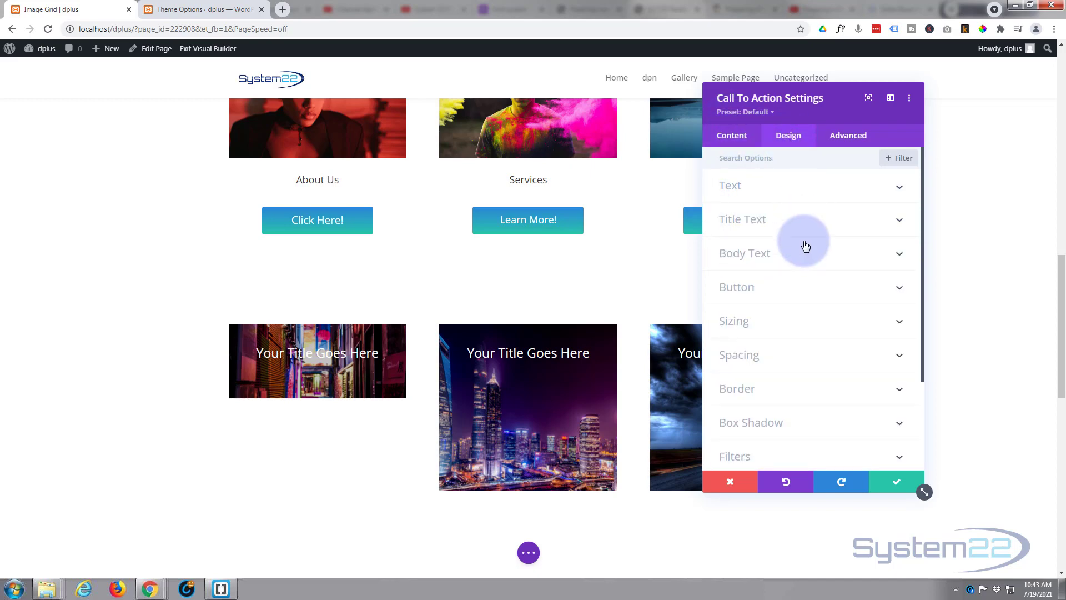
pyautogui.click(811, 322)
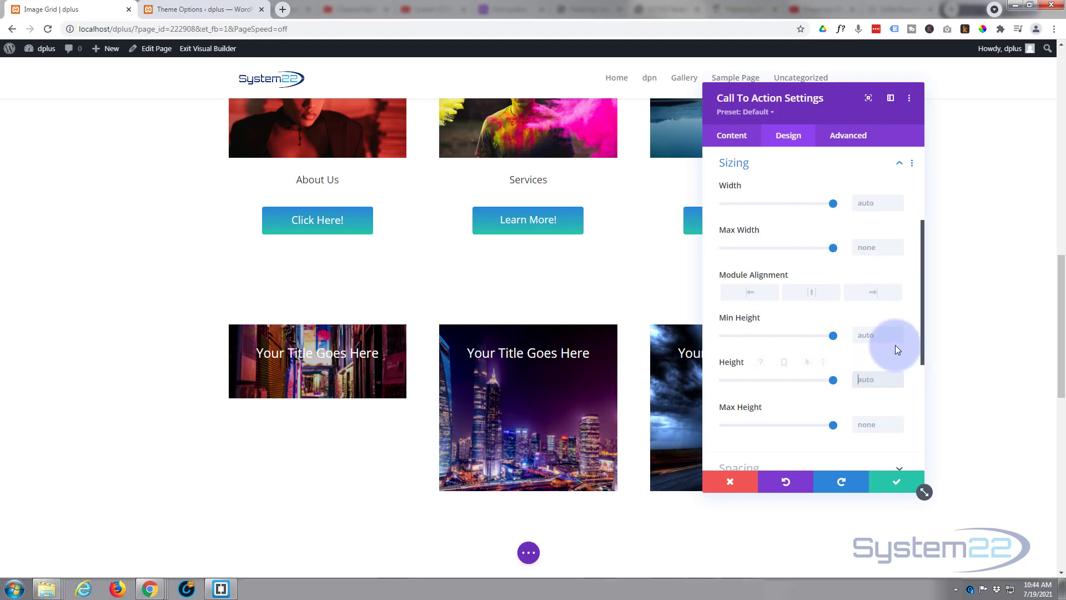
pyautogui.write('30')
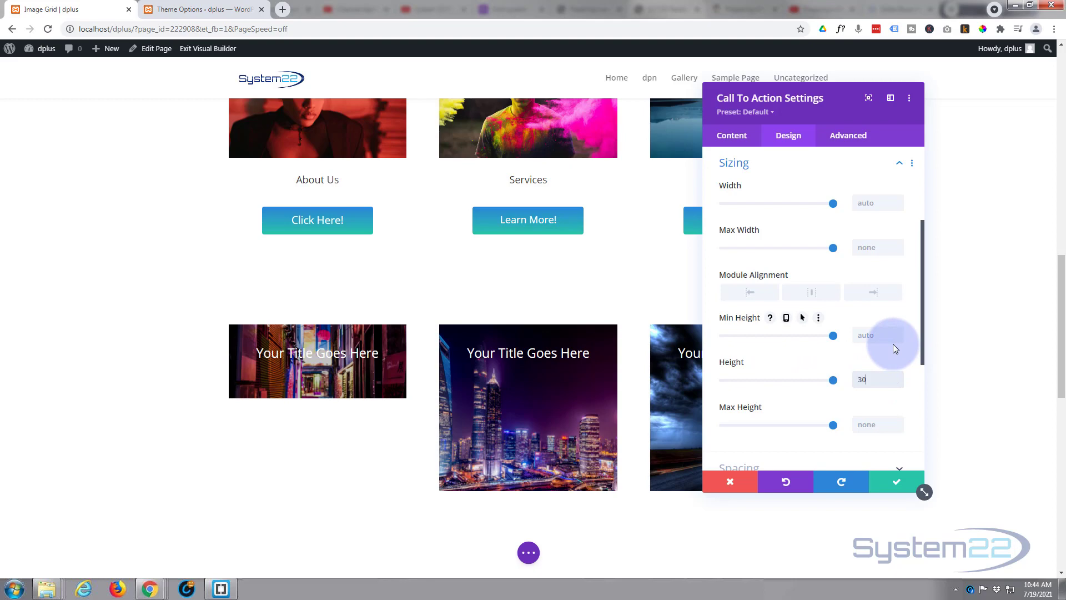
pyautogui.write('0px')
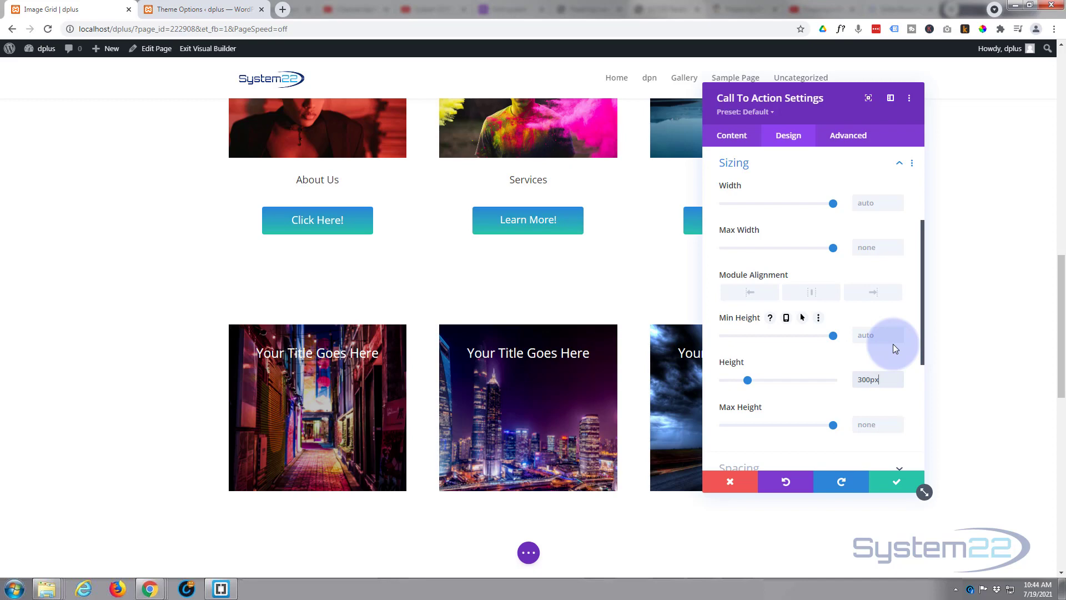
pyautogui.click(861, 384)
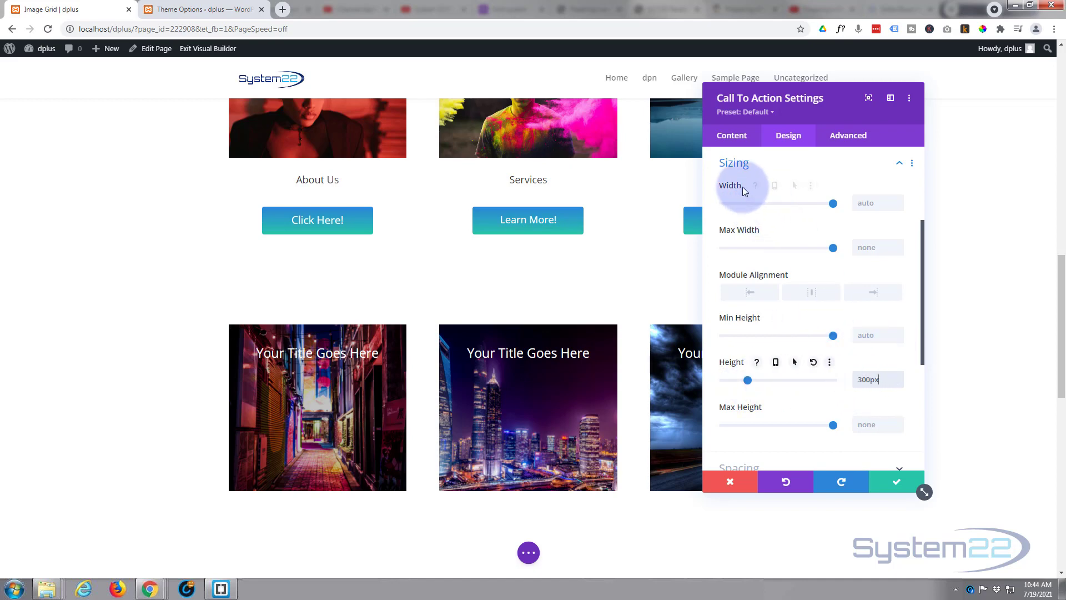
# Set the module's width on hover to 300px and center the module's alignment.
pyautogui.click(783, 187)
pyautogui.click(861, 211)
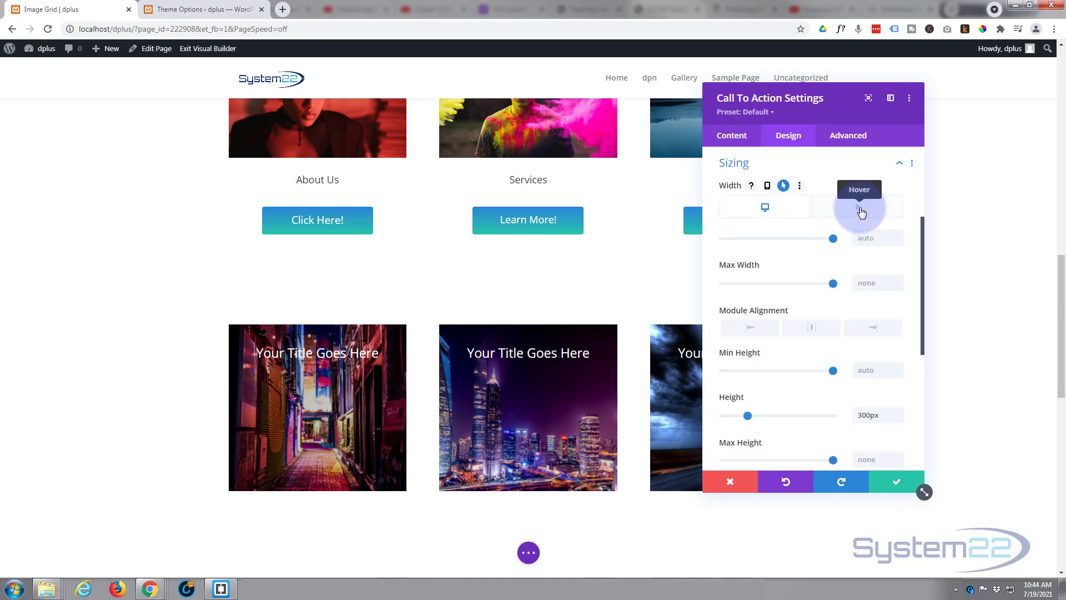
pyautogui.click(865, 237)
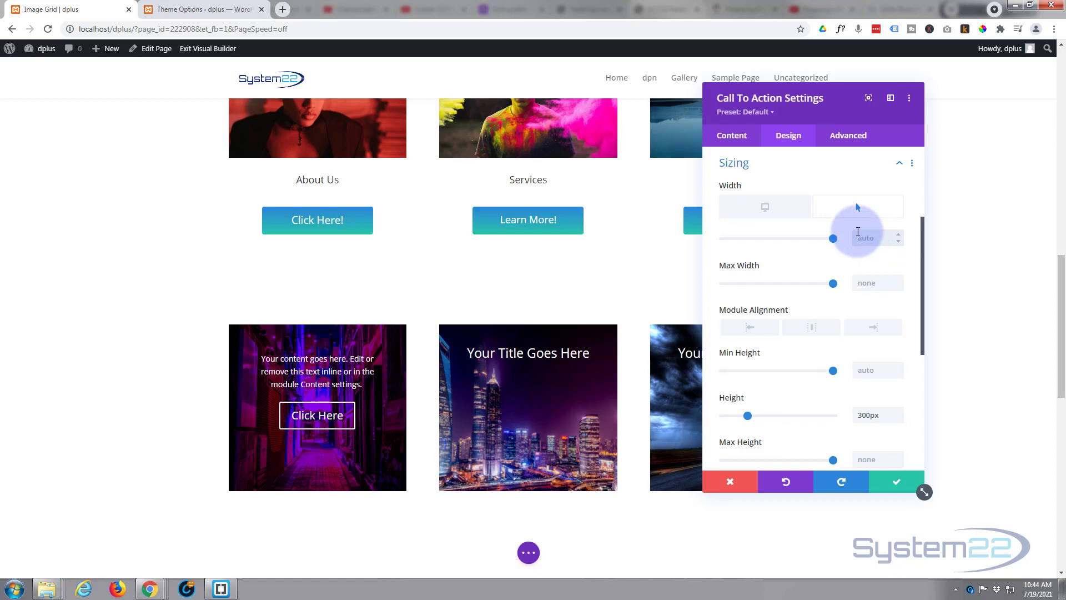
pyautogui.write('300px')
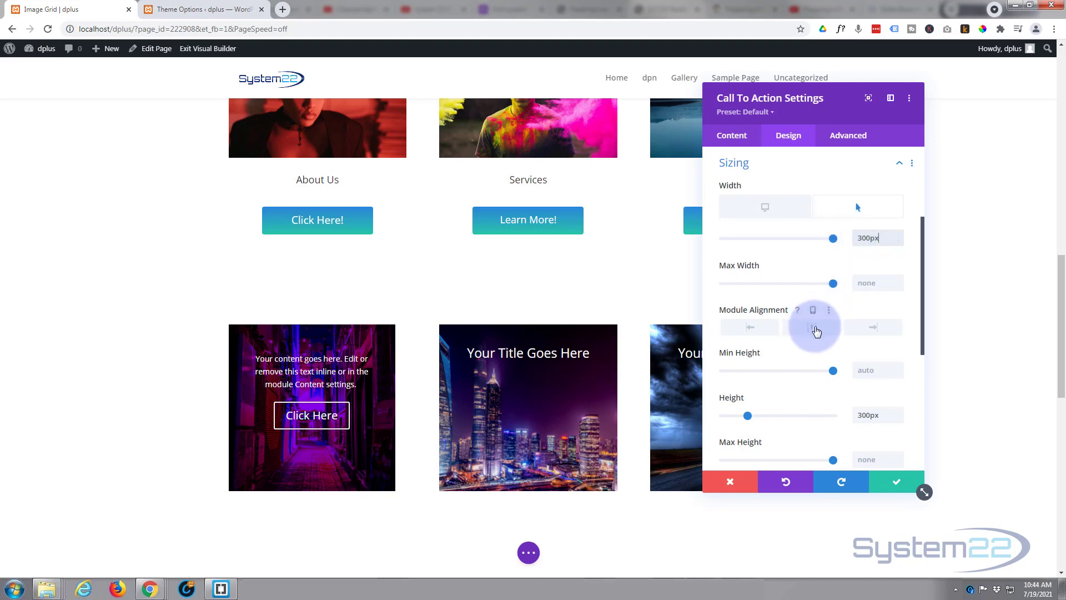
pyautogui.click(815, 331)
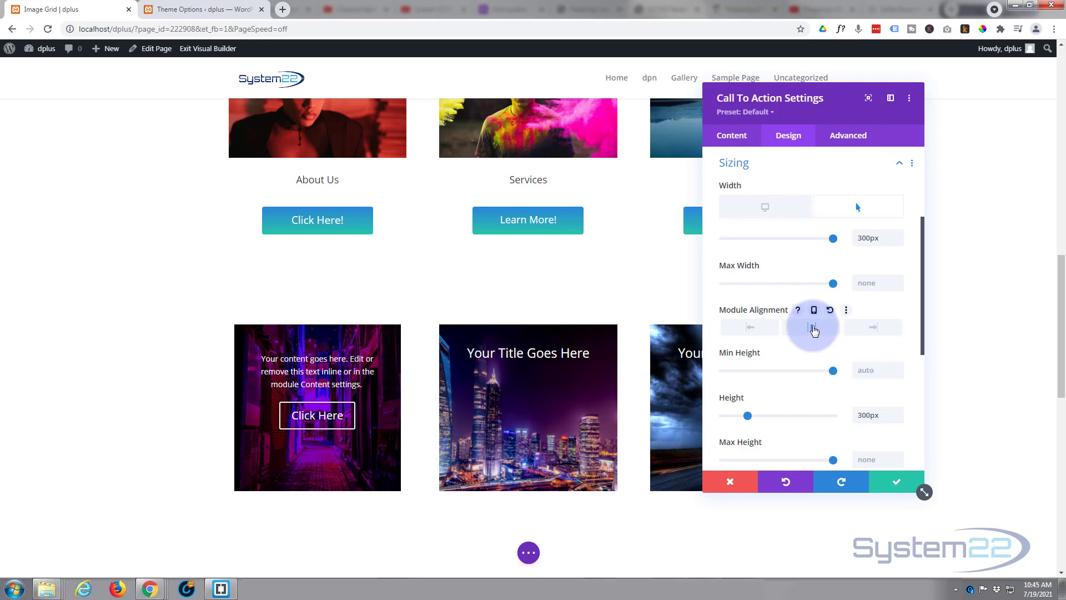
# Round all four corners of the module to 50% on hover and check the default state's corners.
pyautogui.scroll(-3, 813, 331)
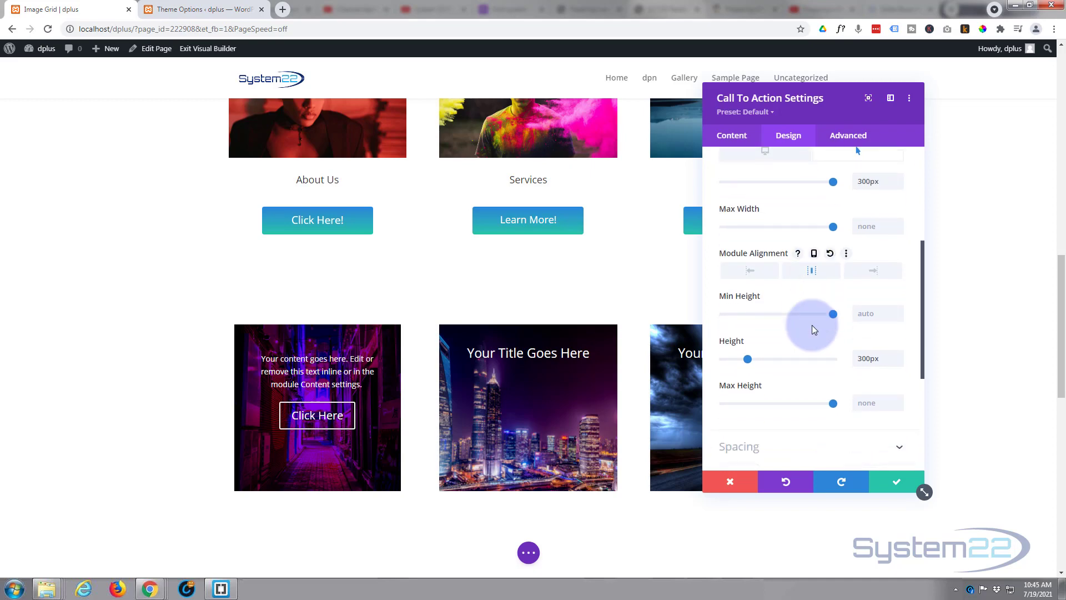
pyautogui.scroll(-2, 813, 330)
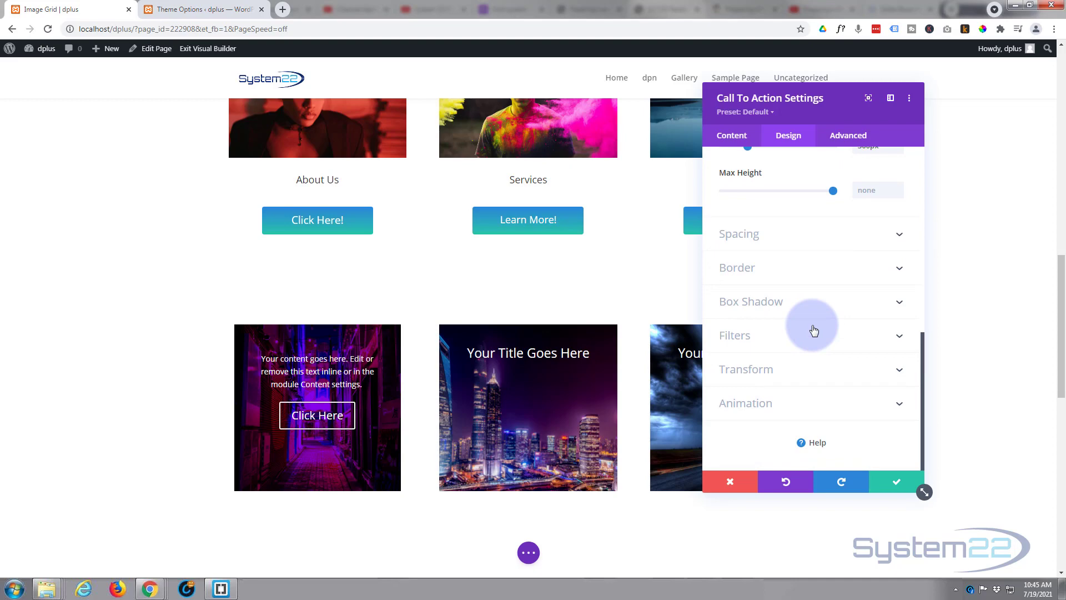
pyautogui.click(787, 279)
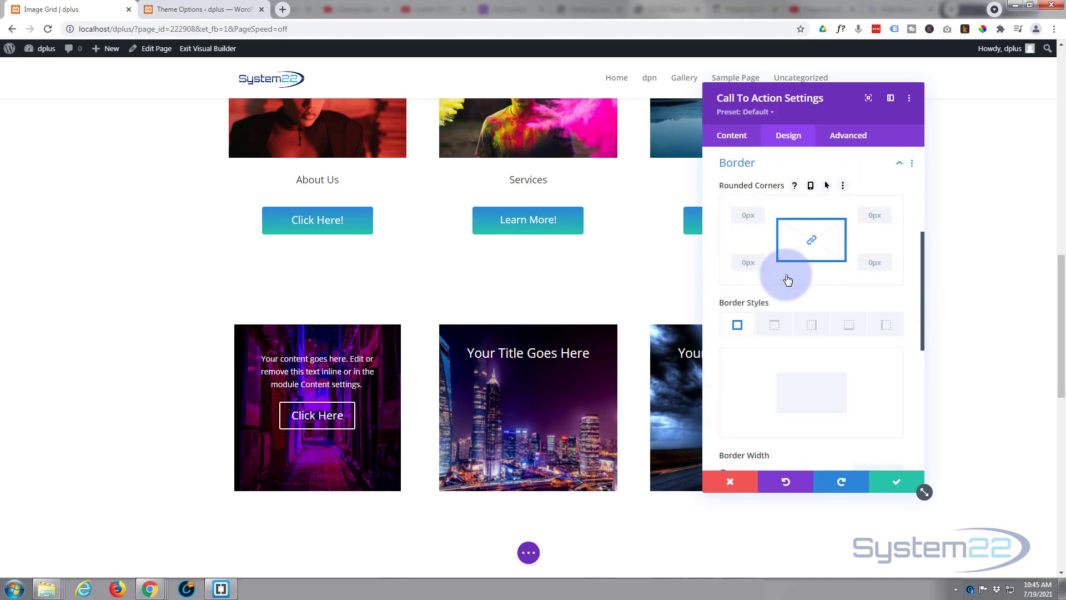
pyautogui.click(784, 189)
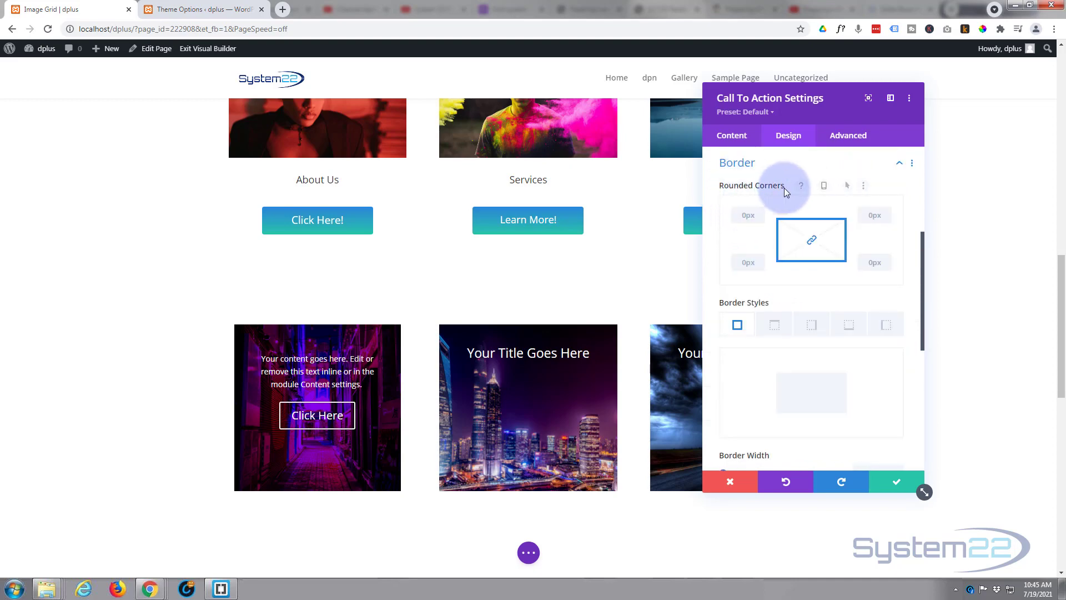
pyautogui.click(827, 187)
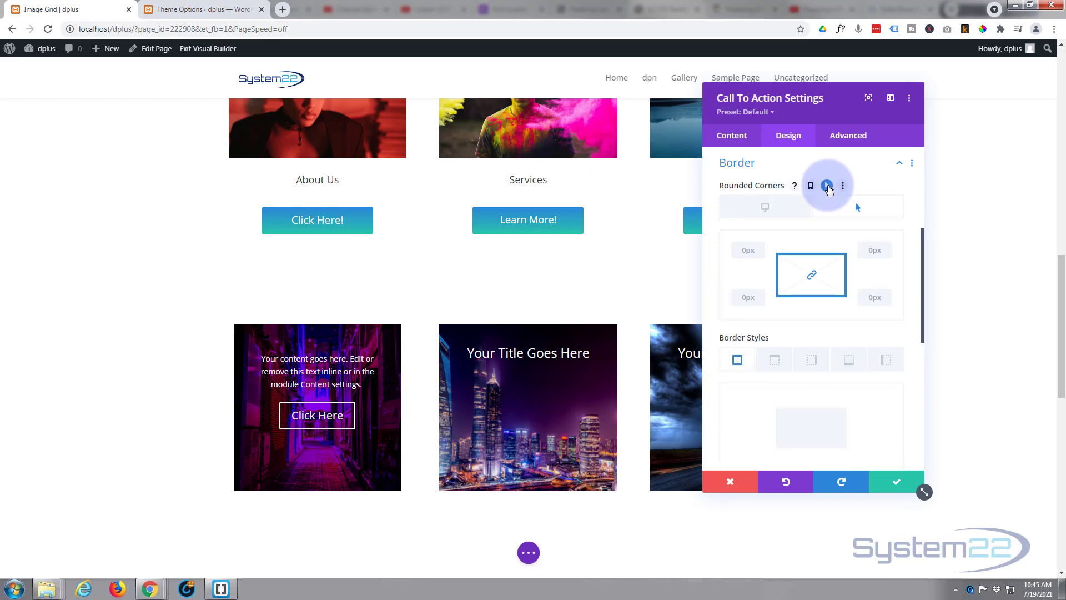
pyautogui.click(783, 207)
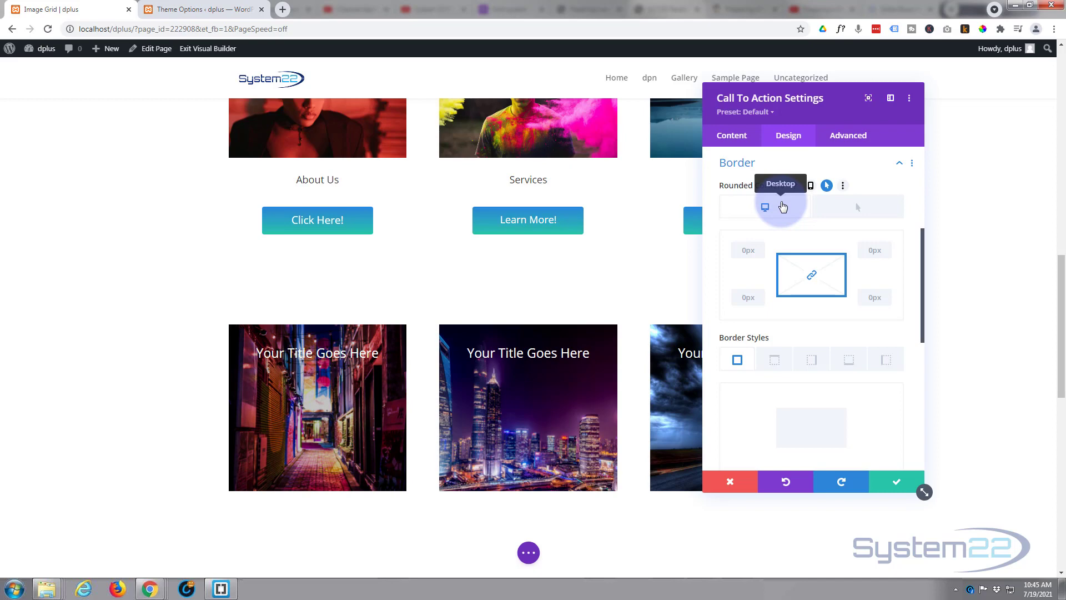
pyautogui.click(857, 208)
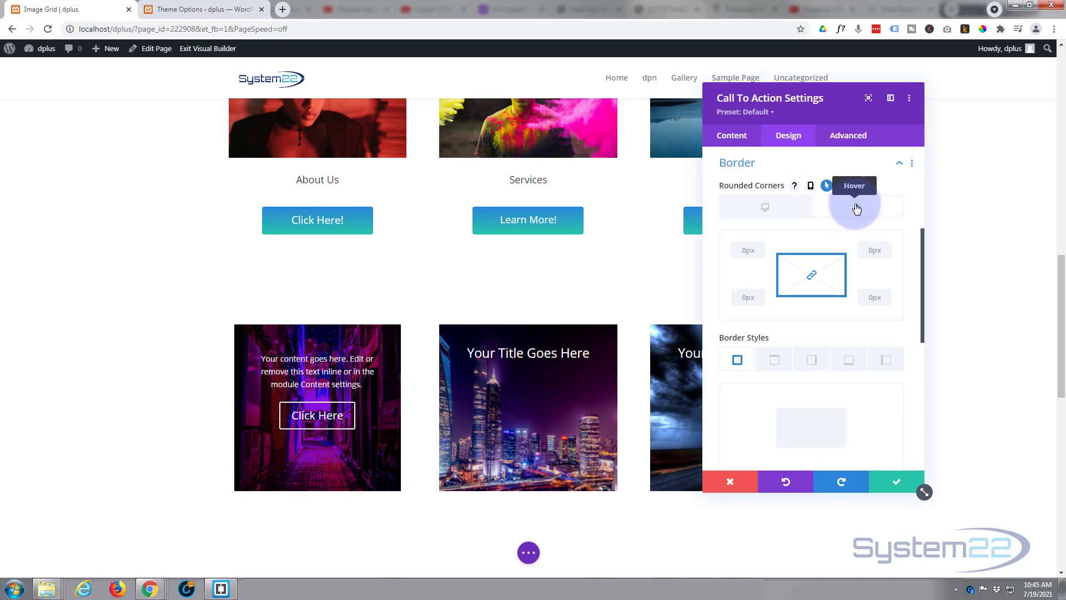
pyautogui.click(747, 251)
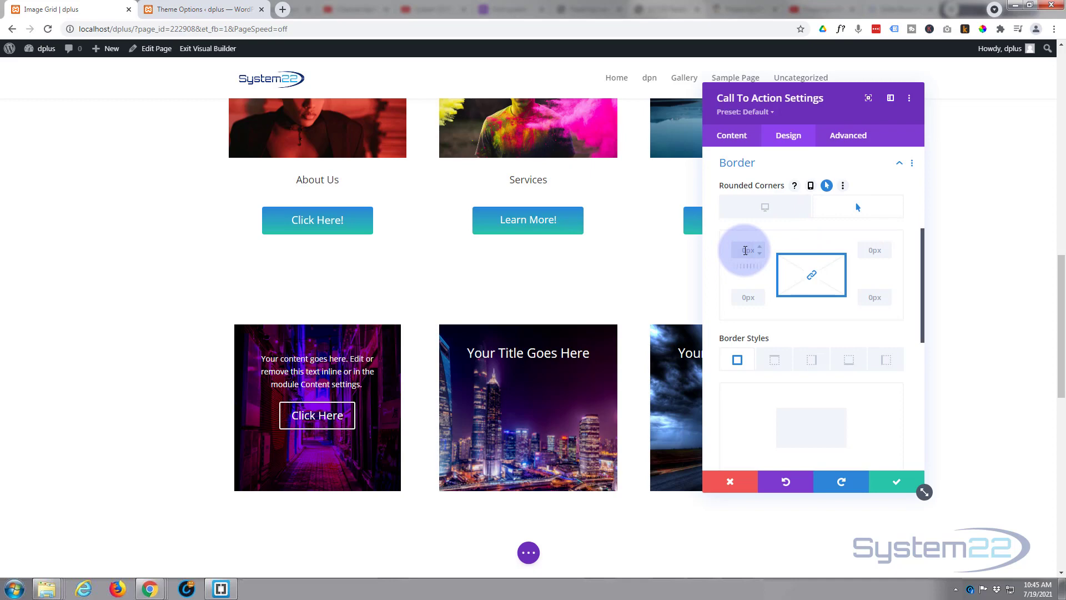
pyautogui.write('50%')
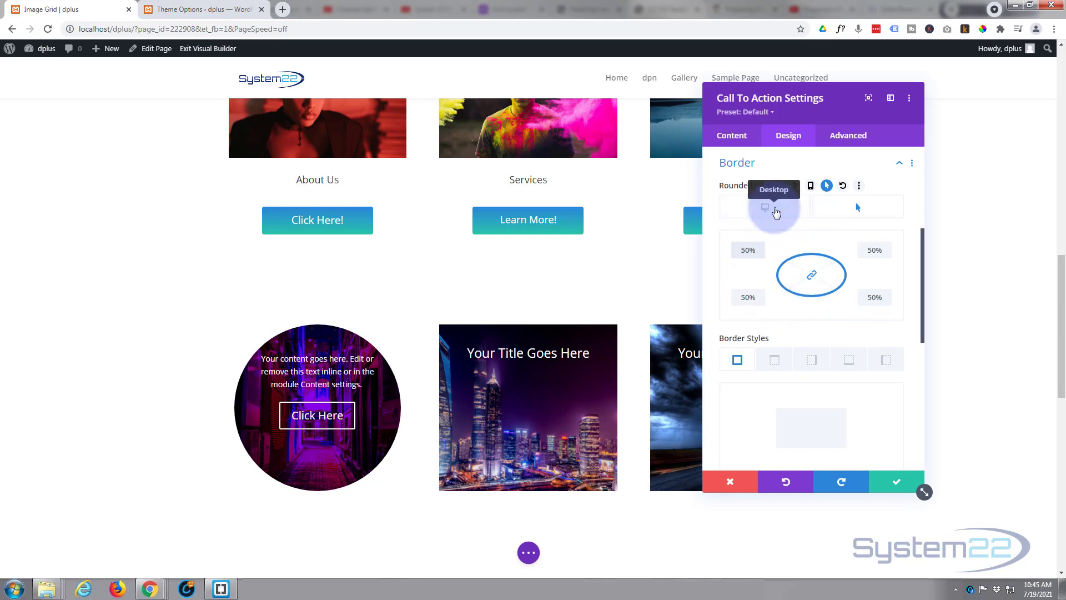
pyautogui.click(776, 213)
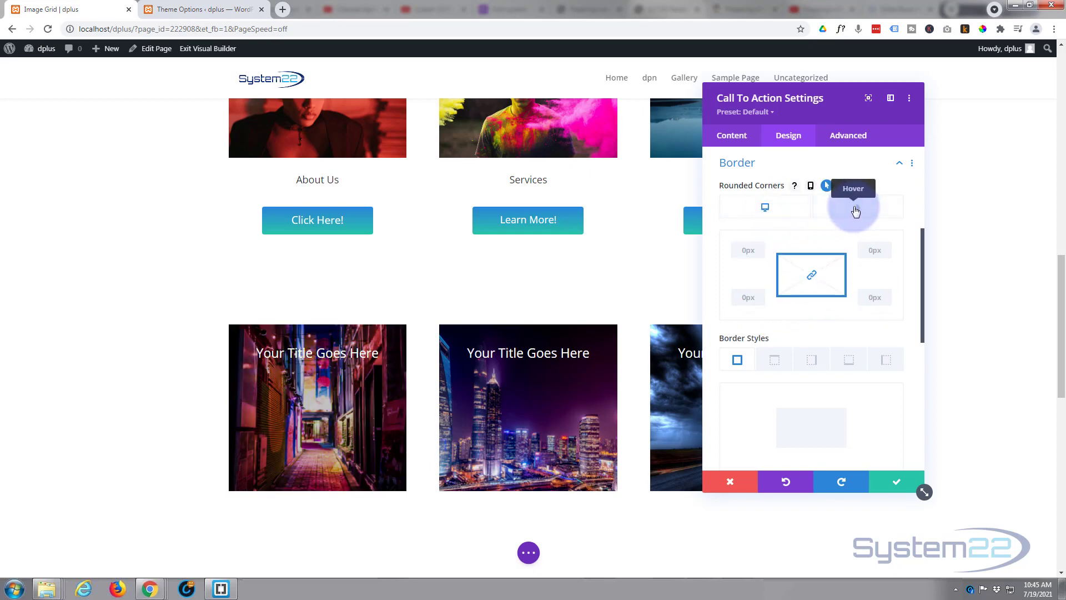
# Compare the module's rounded corners in the hover and default states.
pyautogui.click(856, 210)
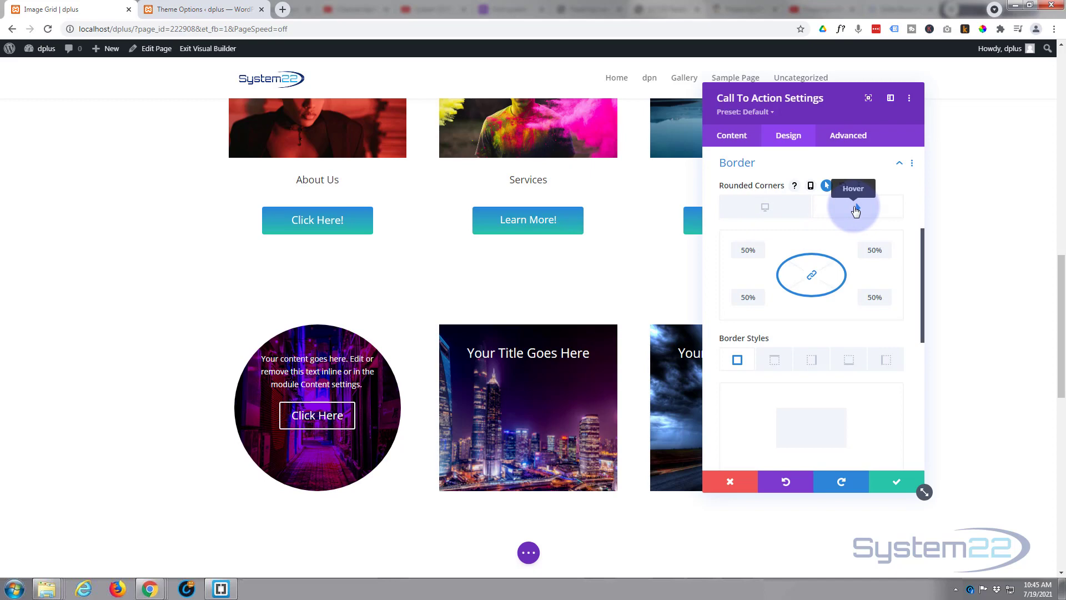
pyautogui.click(766, 209)
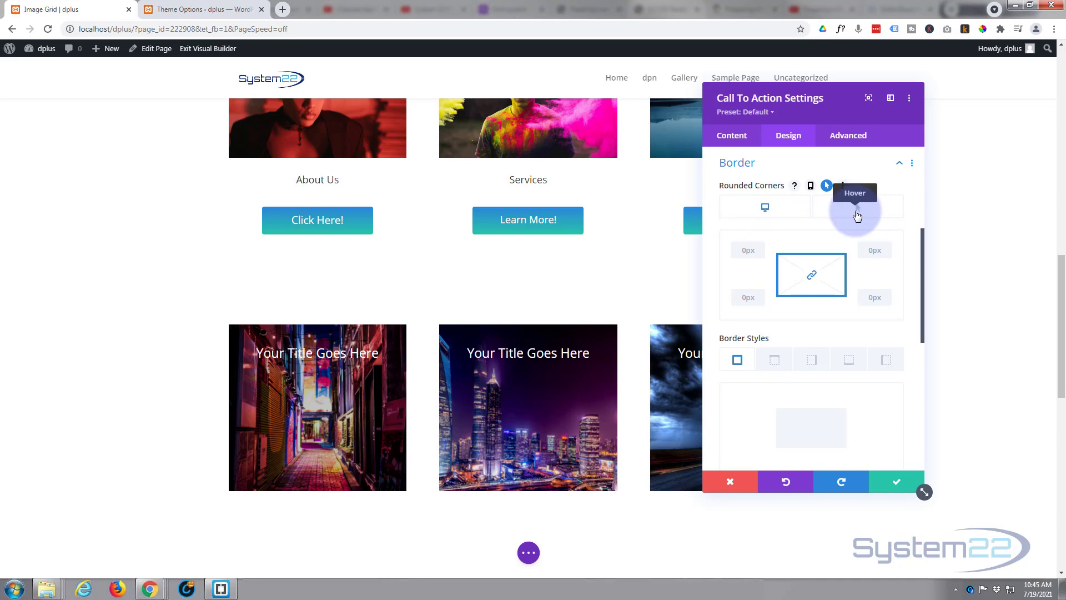
pyautogui.click(857, 215)
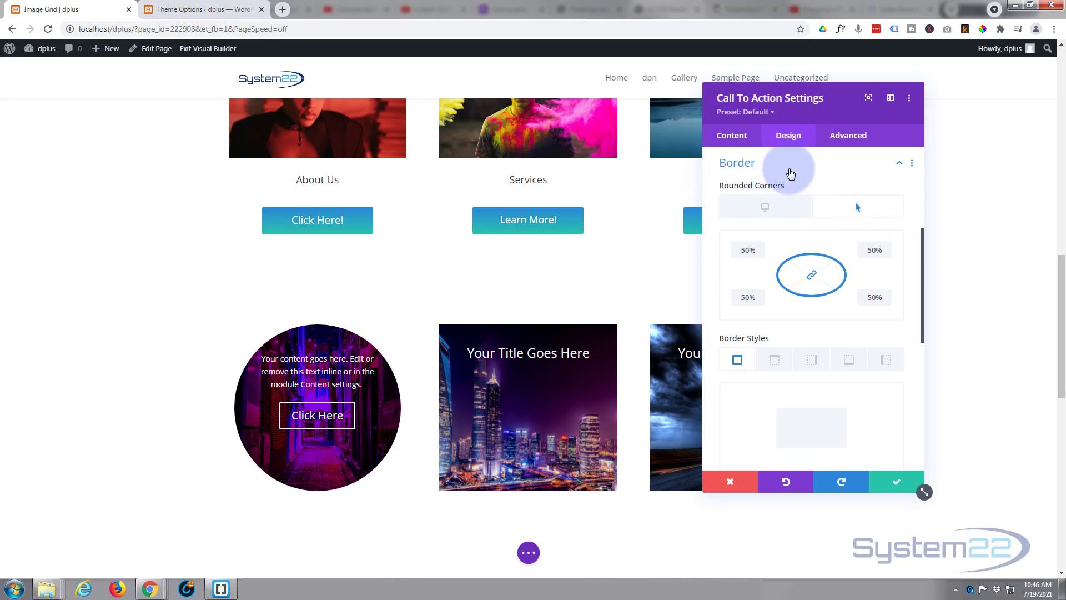
pyautogui.click(791, 169)
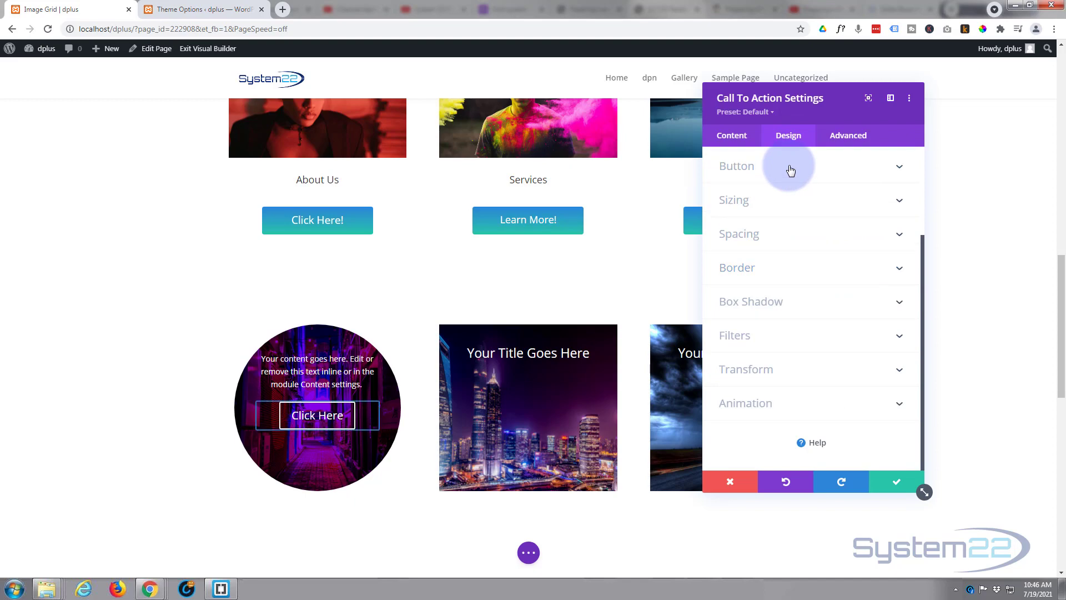
# Set the module's top padding on hover to 80px, after trying 100px.
pyautogui.click(787, 243)
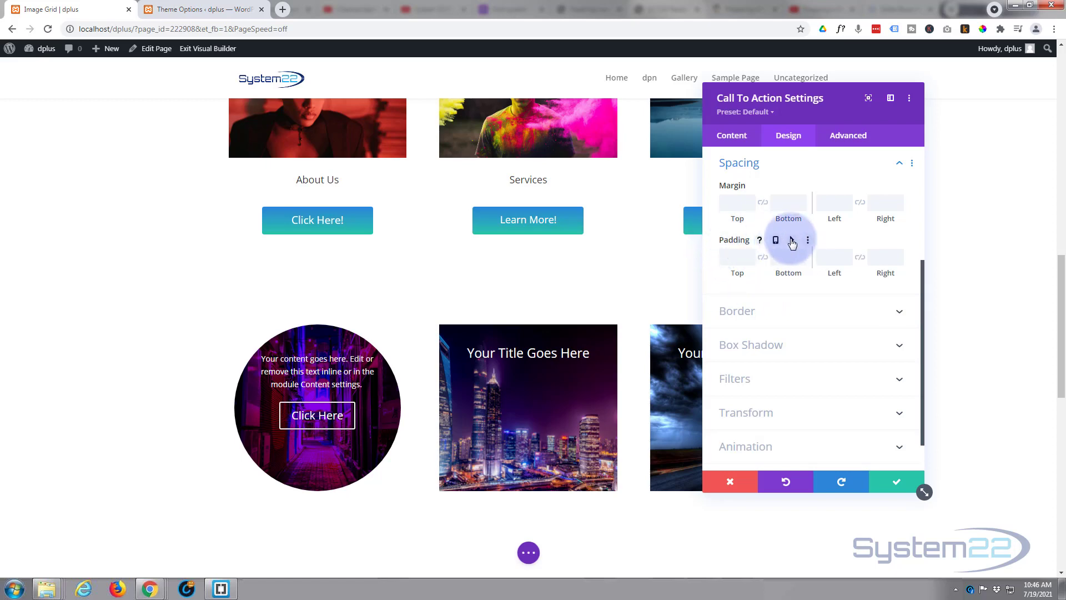
pyautogui.click(791, 241)
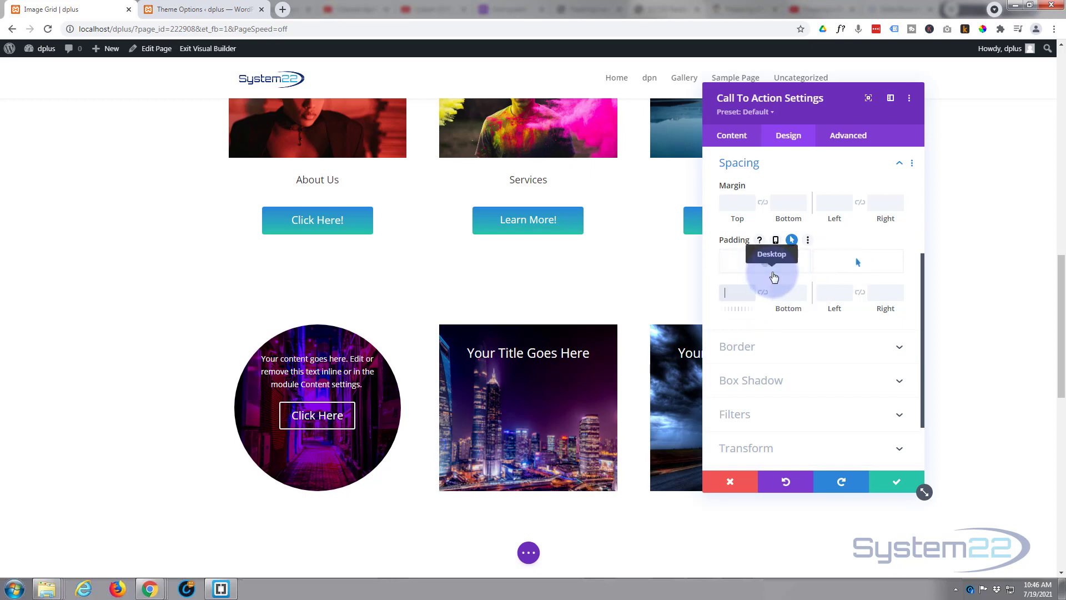
pyautogui.write('100')
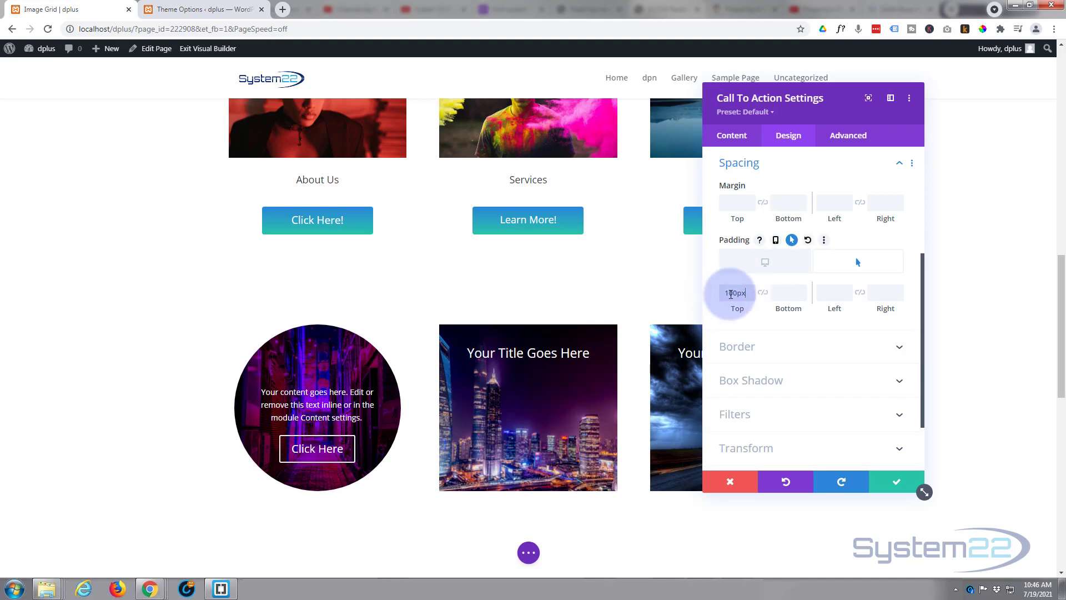
pyautogui.moveTo(733, 292); pyautogui.dragTo(721, 294)
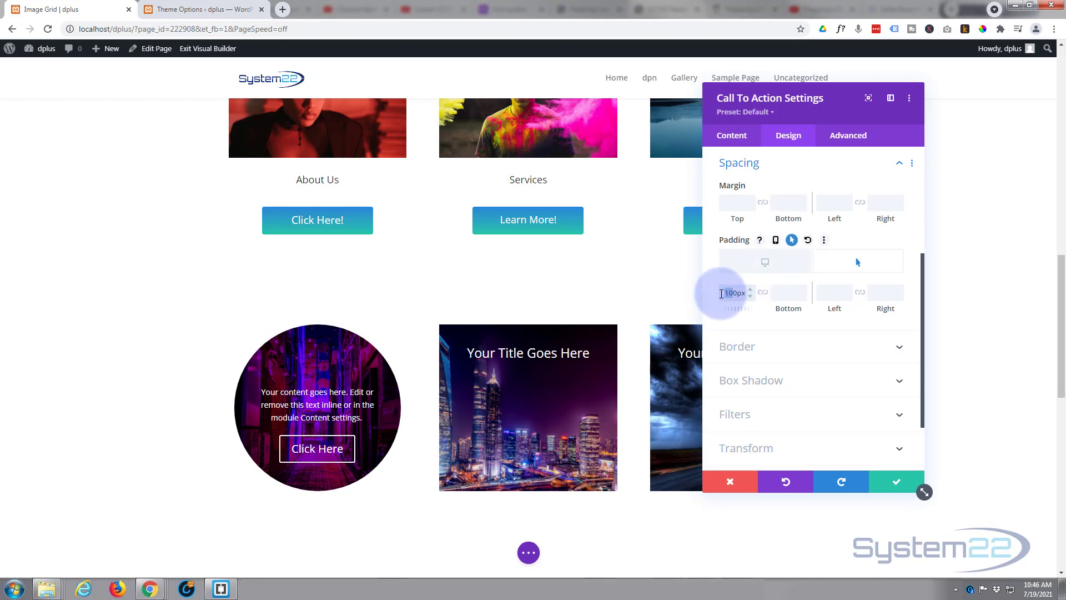
pyautogui.write('80')
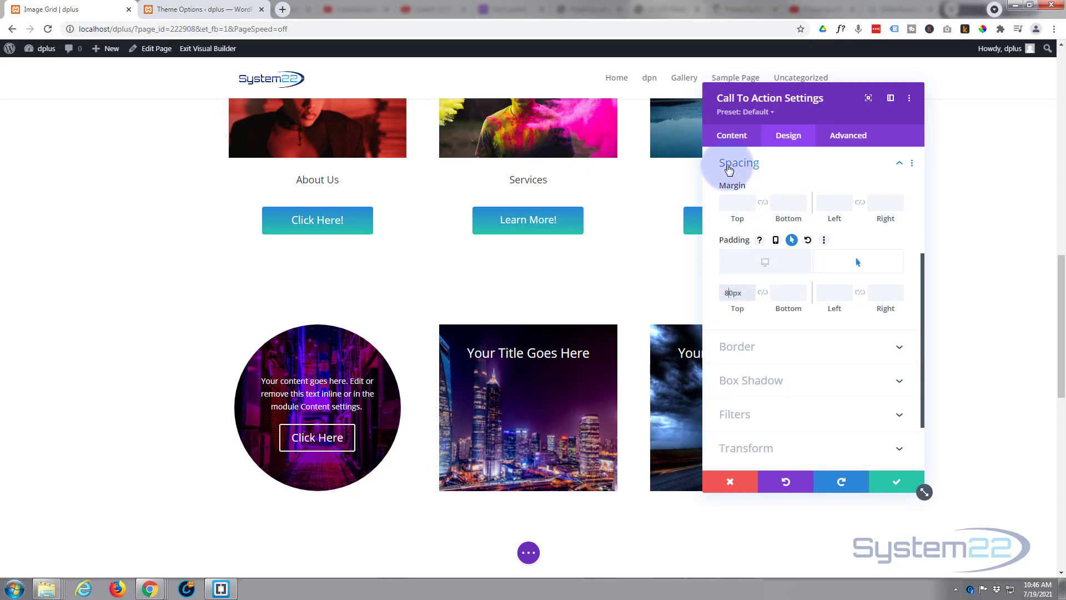
pyautogui.click(788, 166)
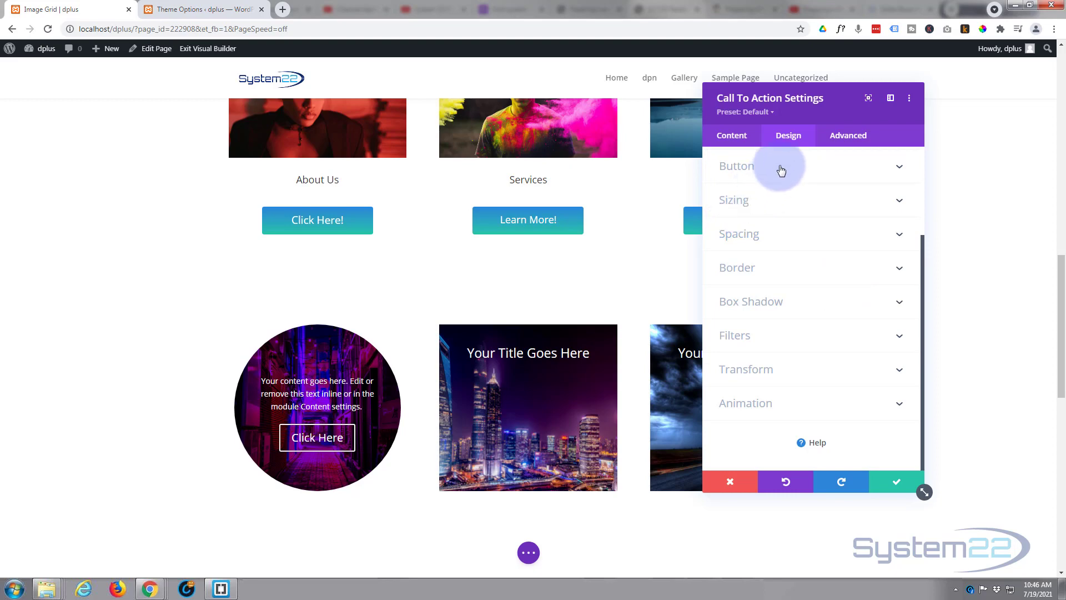
# Enable custom styles for the module's button and set the button's top margin to 20px.
pyautogui.click(803, 174)
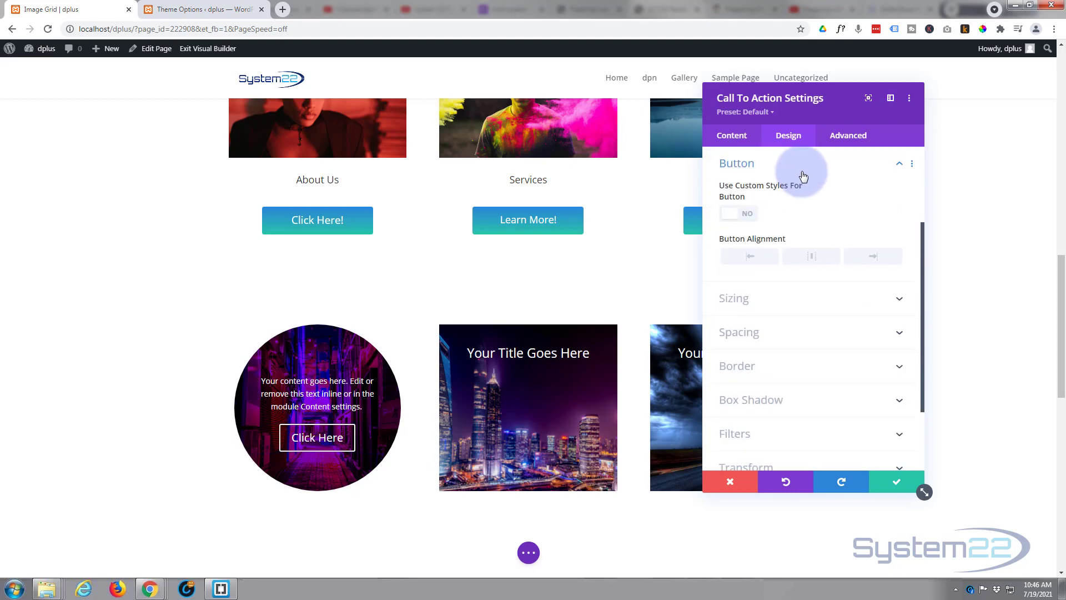
pyautogui.click(748, 217)
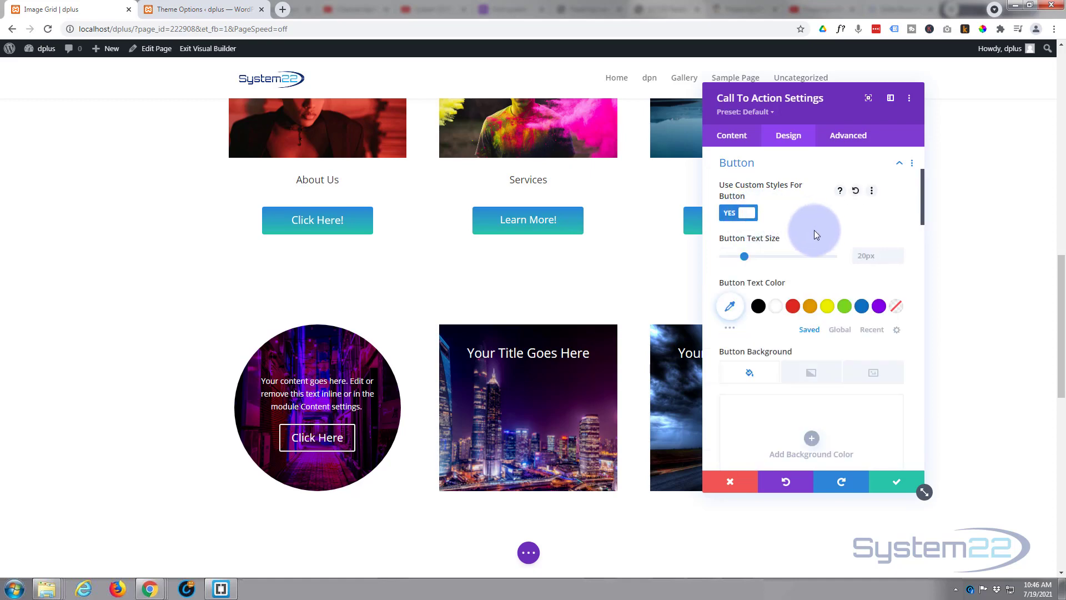
pyautogui.scroll(-2, 814, 229)
pyautogui.scroll(-7, 814, 231)
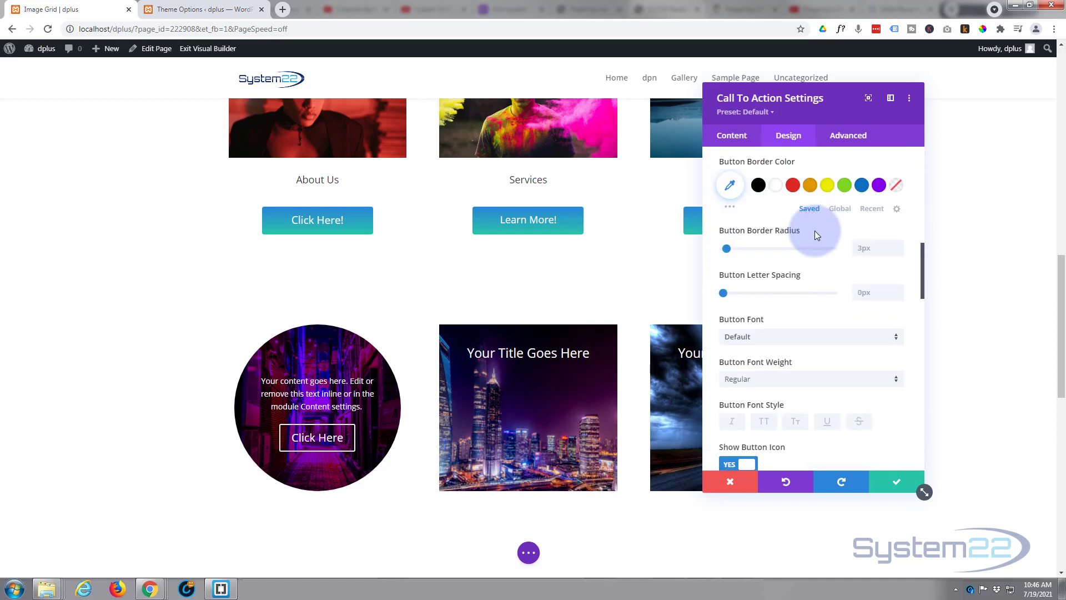
pyautogui.scroll(-8, 815, 231)
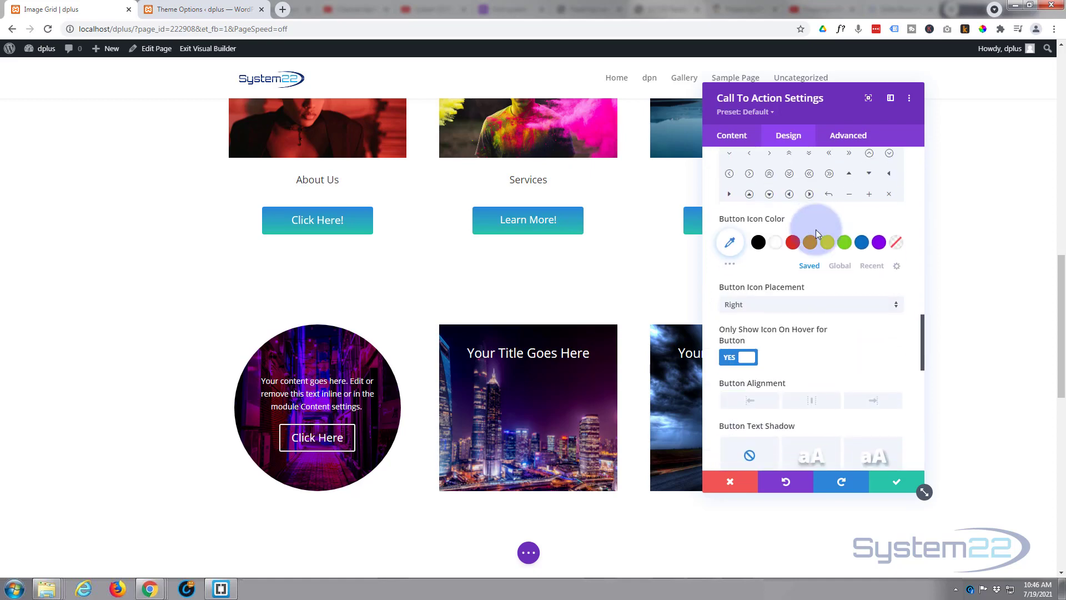
pyautogui.scroll(-3, 816, 232)
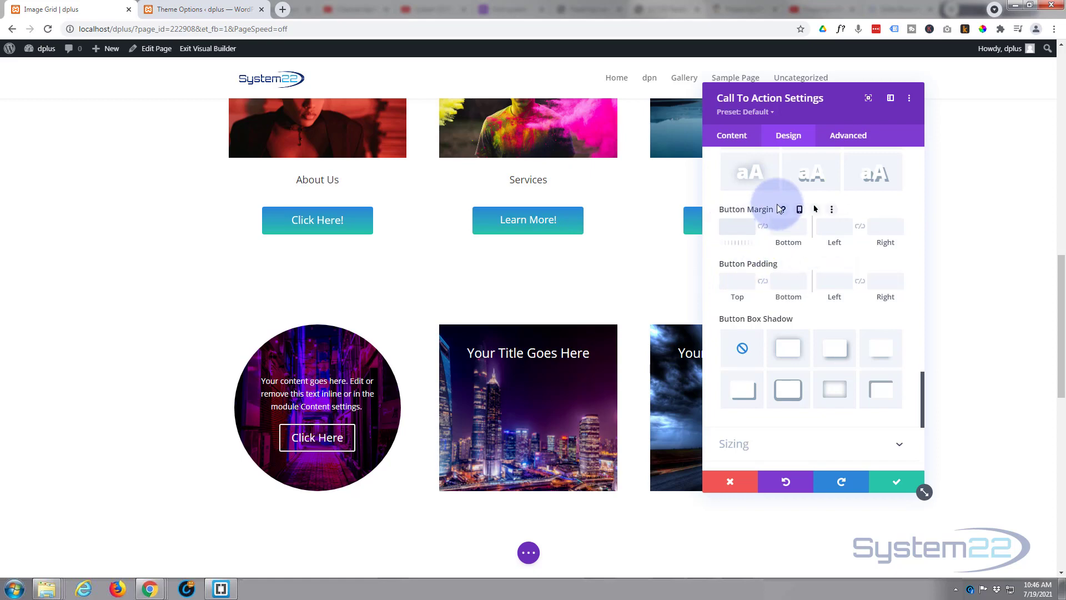
pyautogui.write('20px')
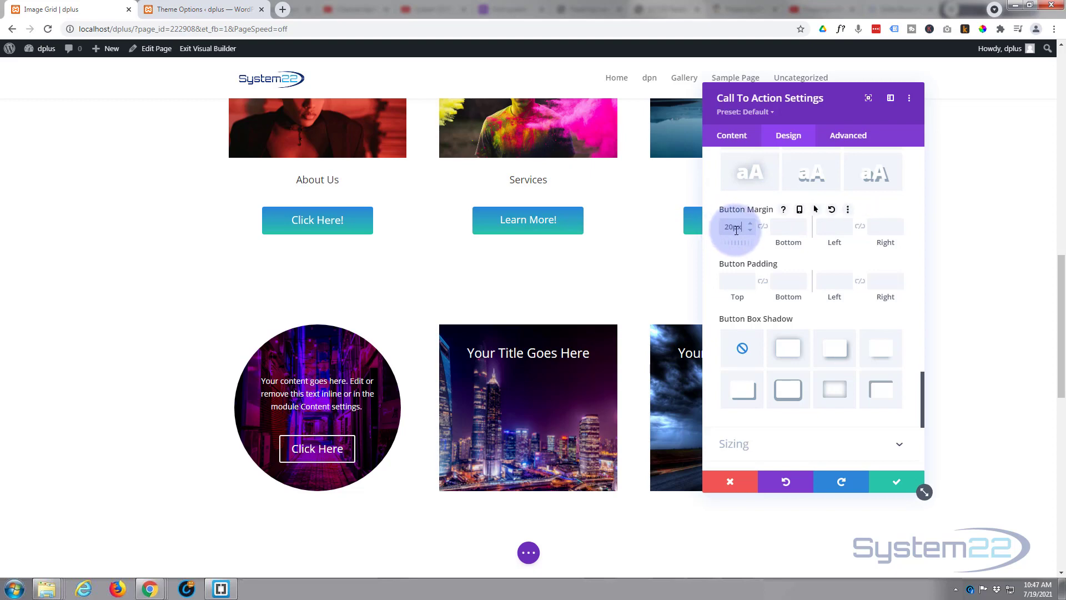
# Clear the button's top margin and close the button options.
pyautogui.moveTo(724, 229); pyautogui.dragTo(743, 229)
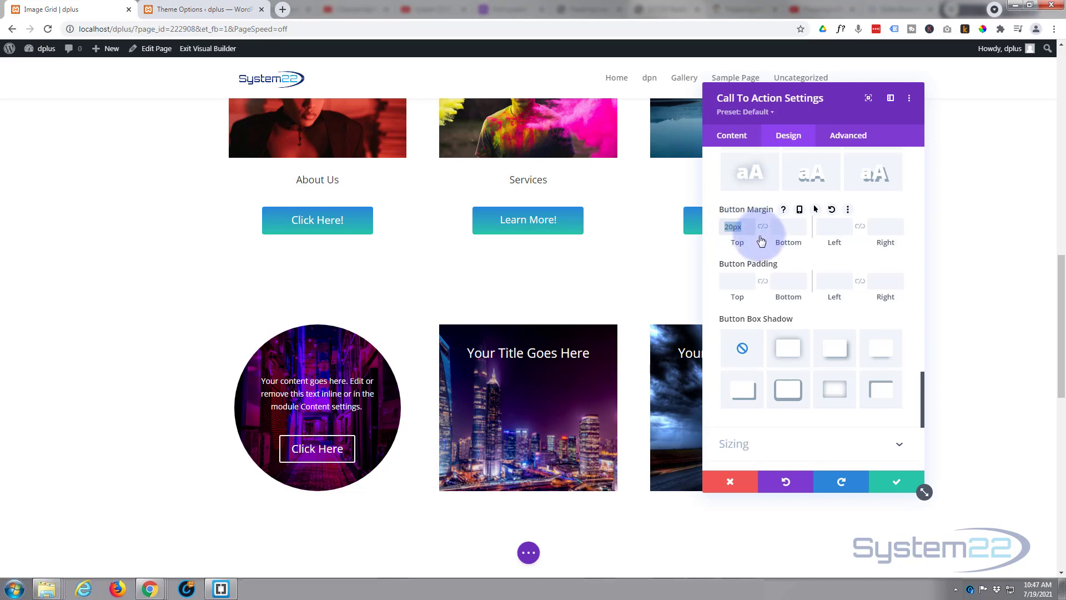
pyautogui.press('BackSpace')
pyautogui.scroll(5, 772, 250)
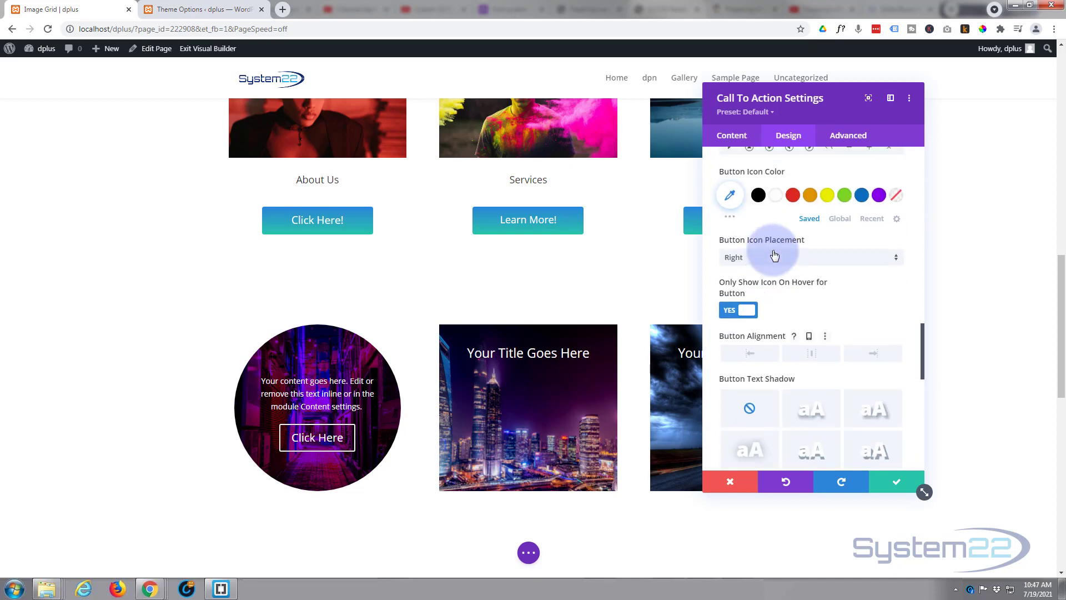
pyautogui.scroll(3, 774, 255)
pyautogui.scroll(4, 772, 250)
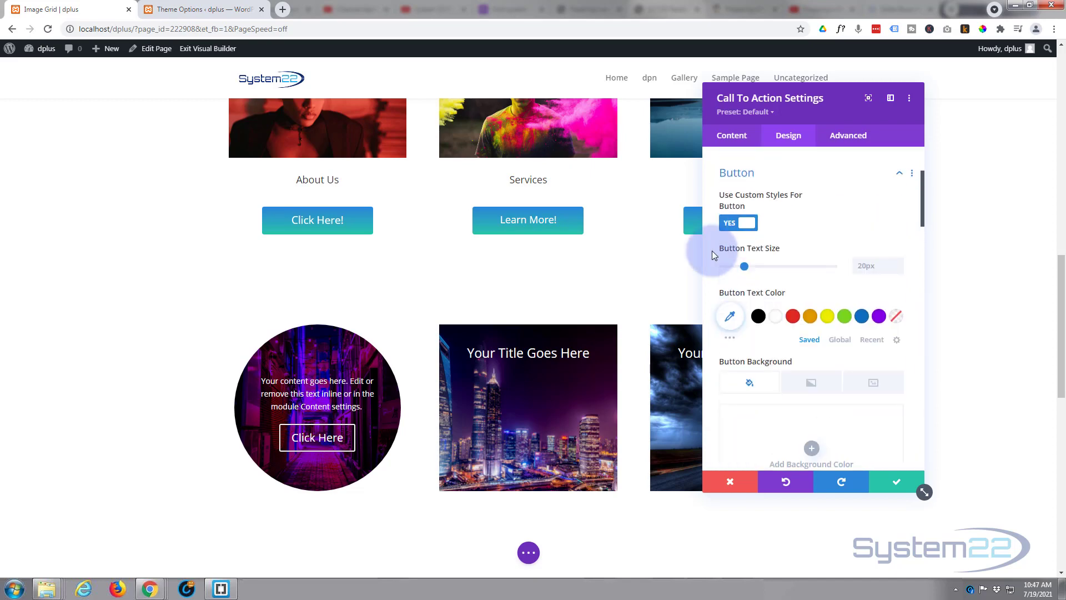
pyautogui.scroll(1, 712, 252)
pyautogui.click(764, 221)
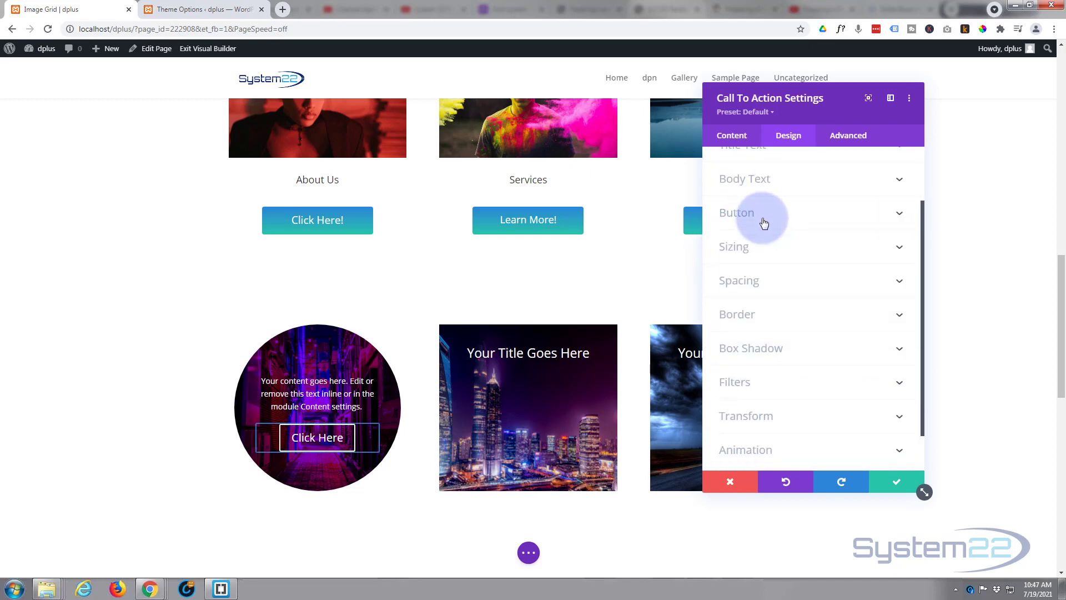
# Try a top padding of 250px in the module's default state to lower the title, and clear it.
pyautogui.click(771, 281)
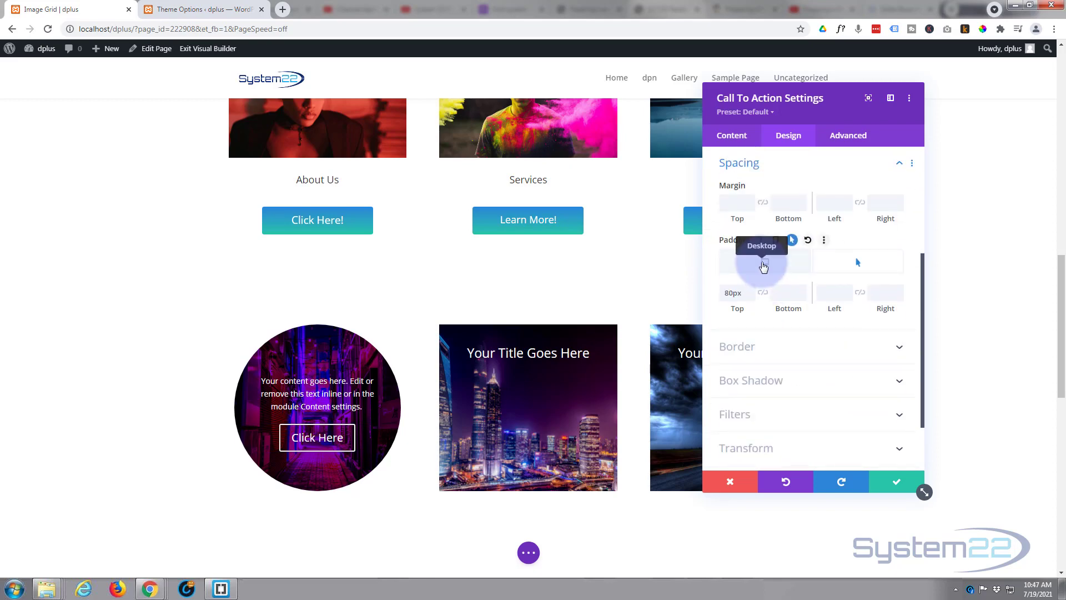
pyautogui.click(764, 266)
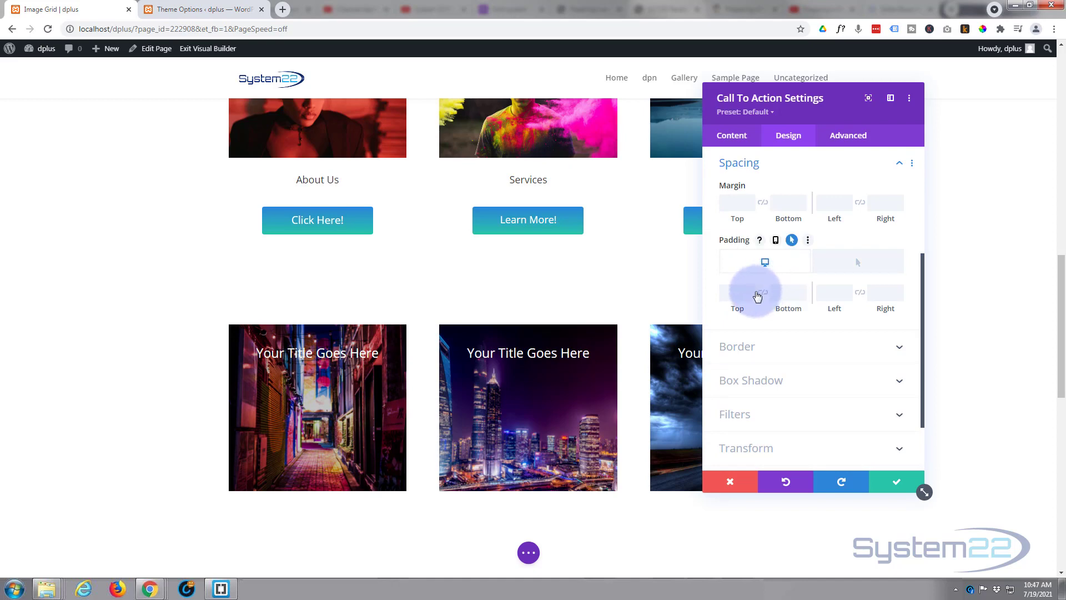
pyautogui.click(737, 292)
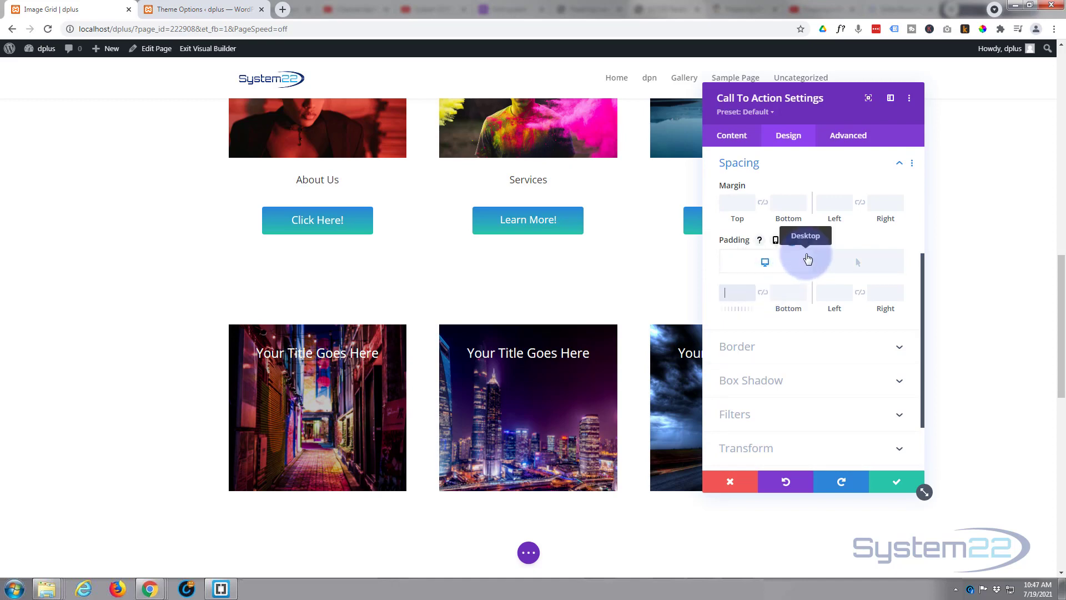
pyautogui.write('2')
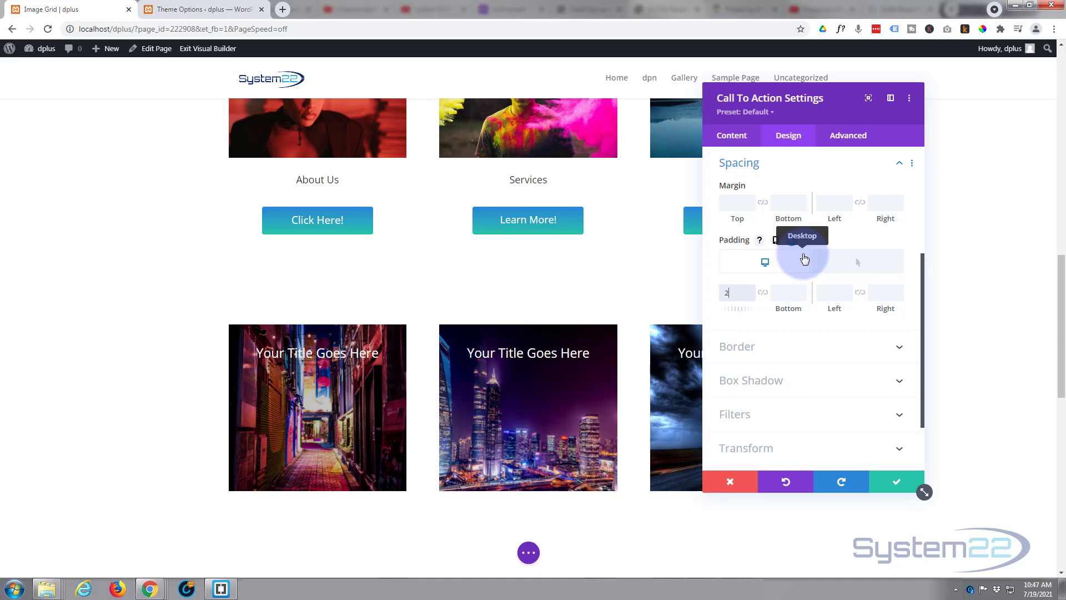
pyautogui.write('00px')
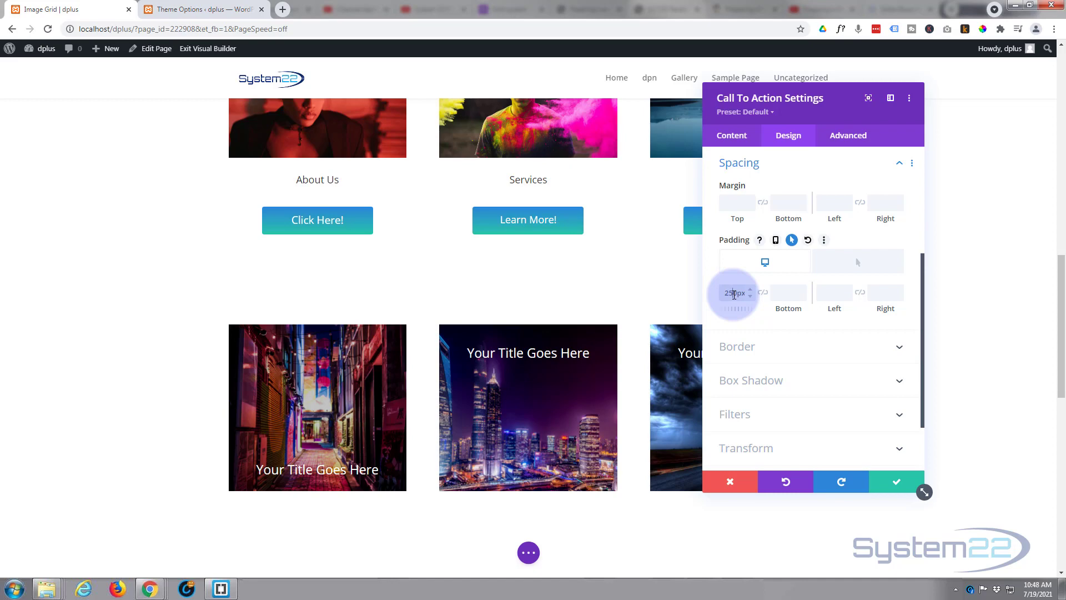
pyautogui.moveTo(723, 294); pyautogui.dragTo(746, 301)
pyautogui.press('BackSpace')
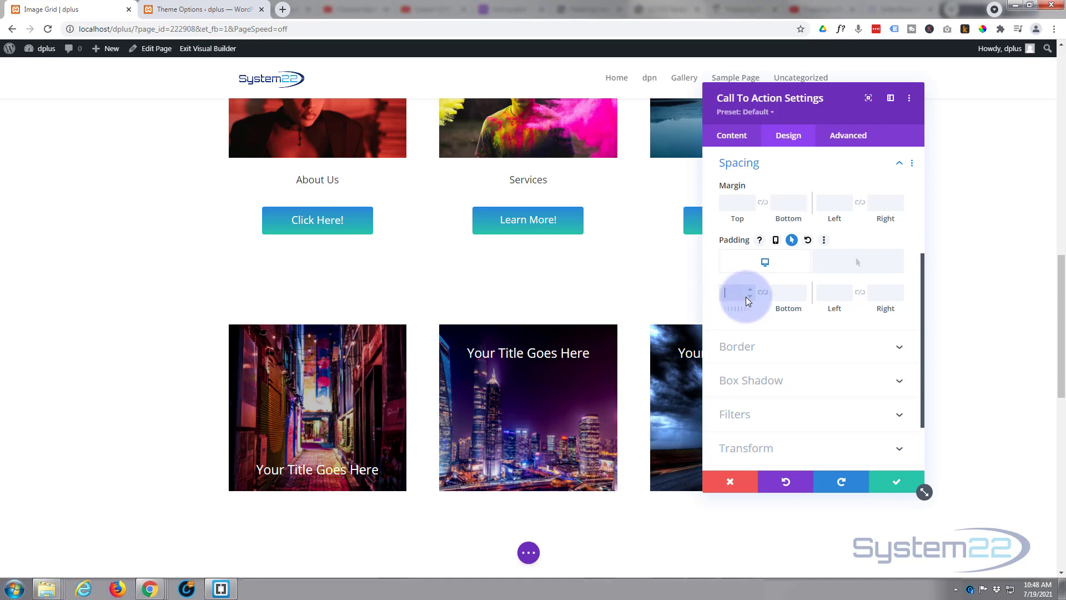
# Darken the module's default background image with the overlay color rgba(0,0,0,0.48).
pyautogui.click(738, 142)
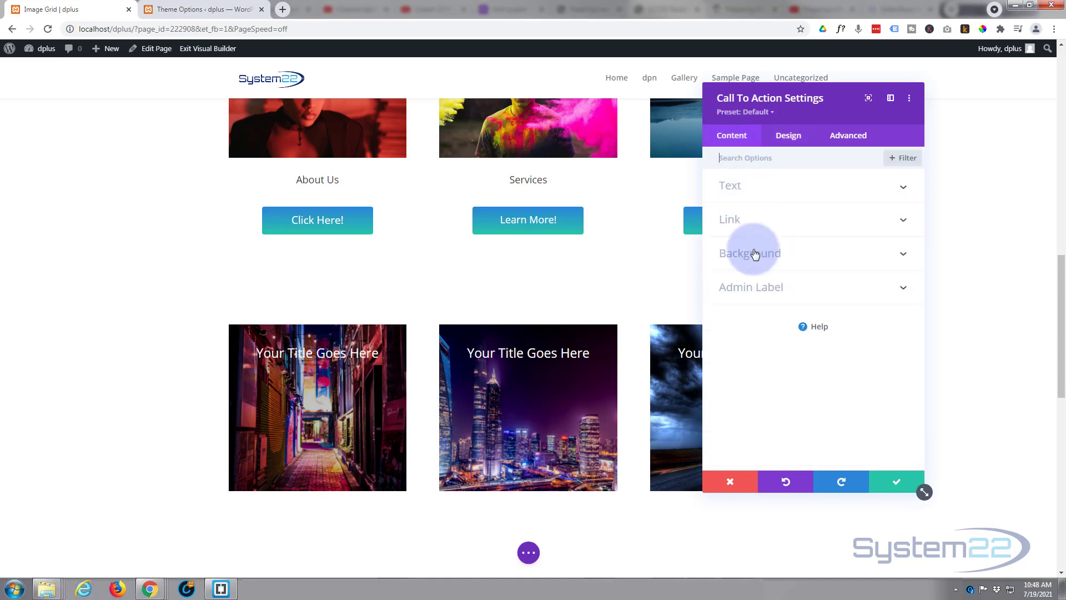
pyautogui.click(791, 258)
pyautogui.click(789, 306)
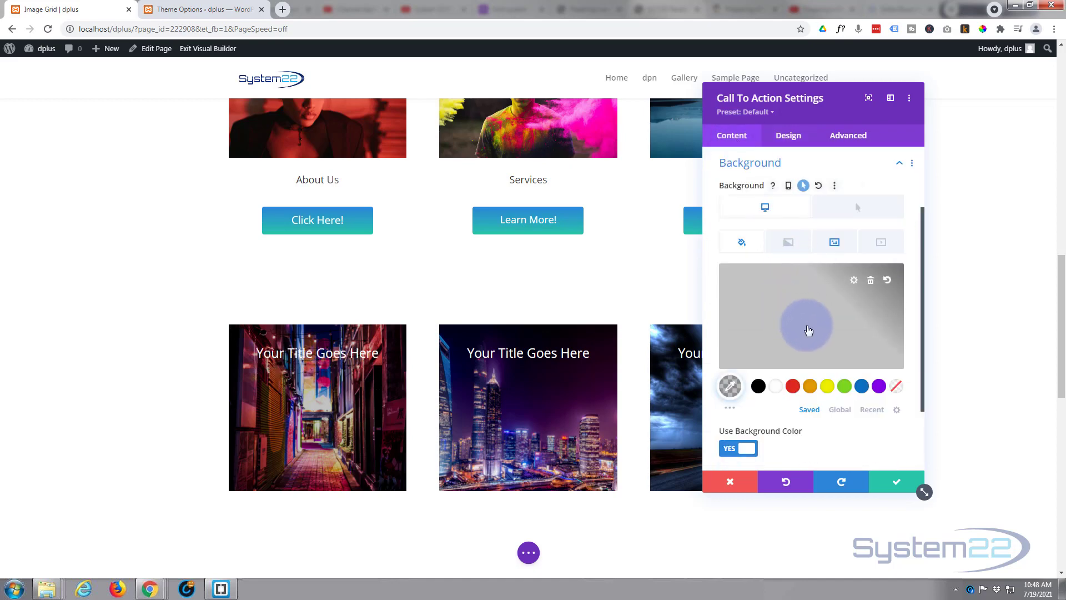
pyautogui.moveTo(892, 314); pyautogui.dragTo(893, 320)
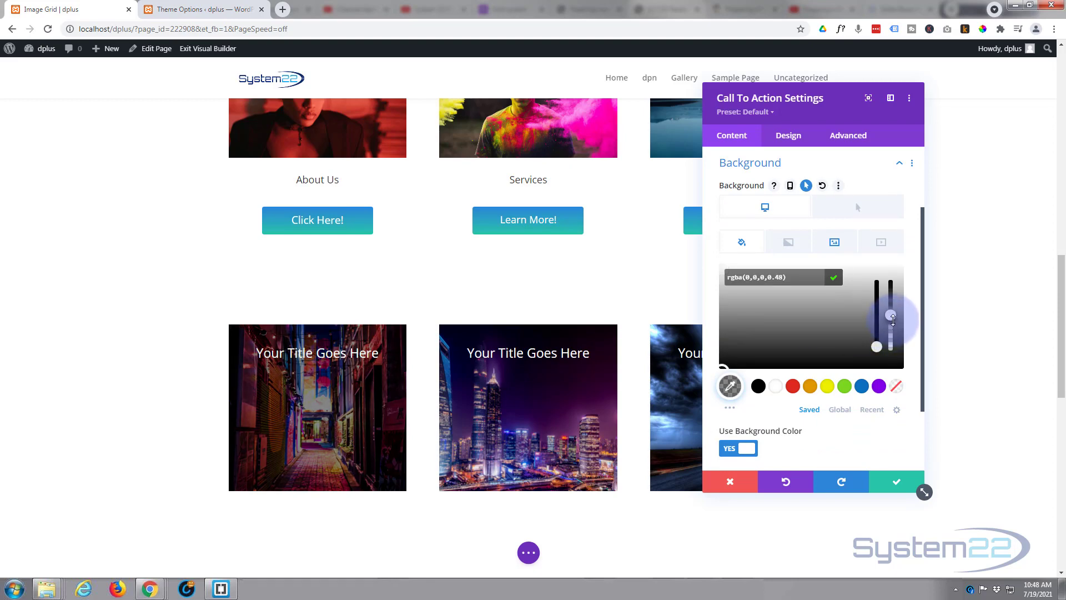
pyautogui.click(908, 487)
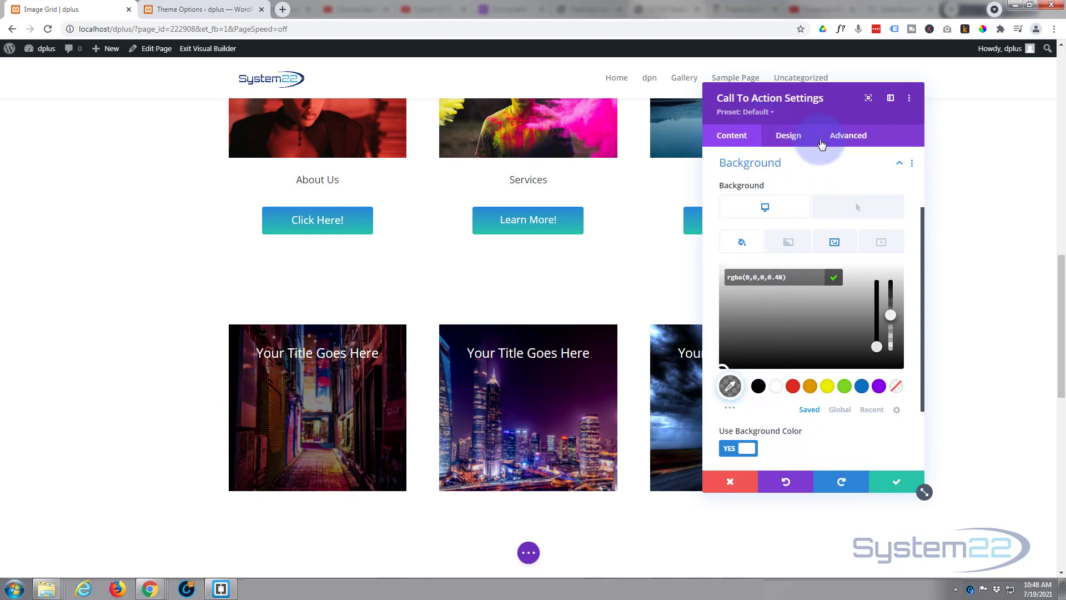
# Set the module's transition duration to 500ms with an Ease-In-Out speed curve and save the module settings.
pyautogui.click(849, 137)
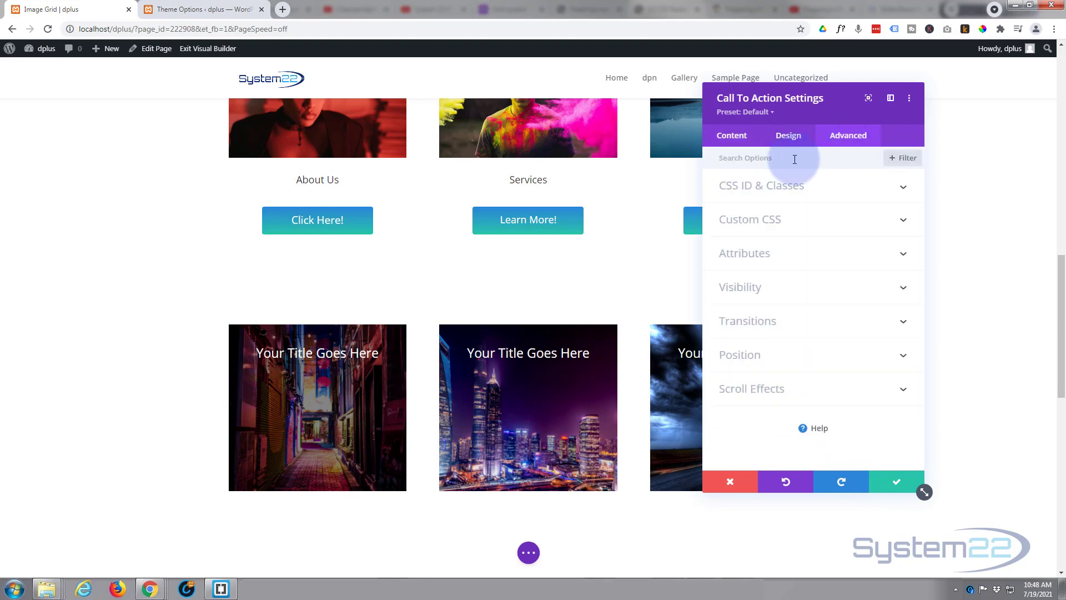
pyautogui.click(796, 328)
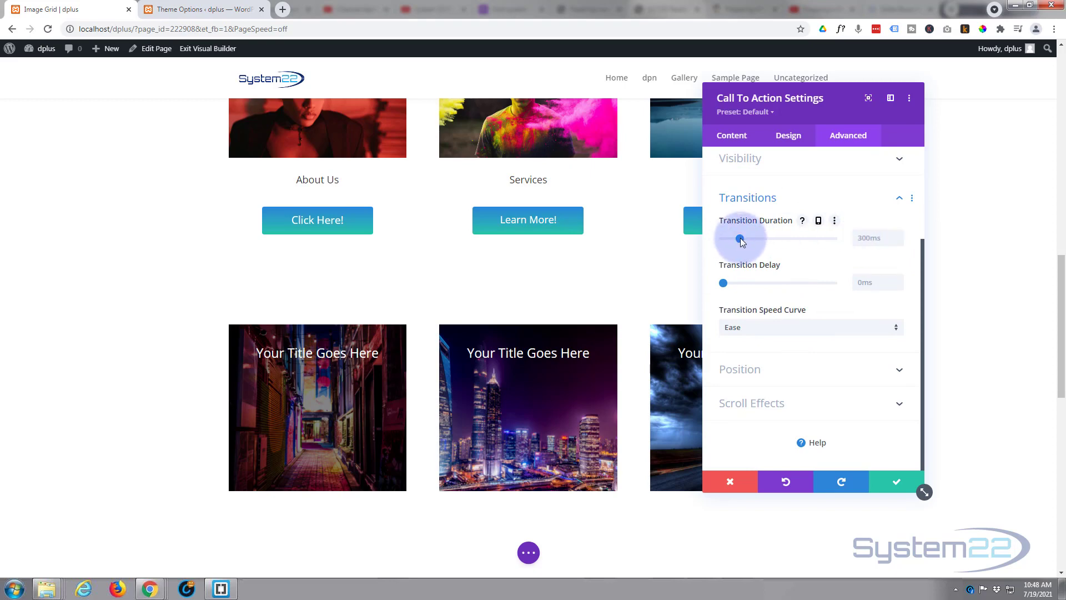
pyautogui.moveTo(741, 238); pyautogui.dragTo(751, 239)
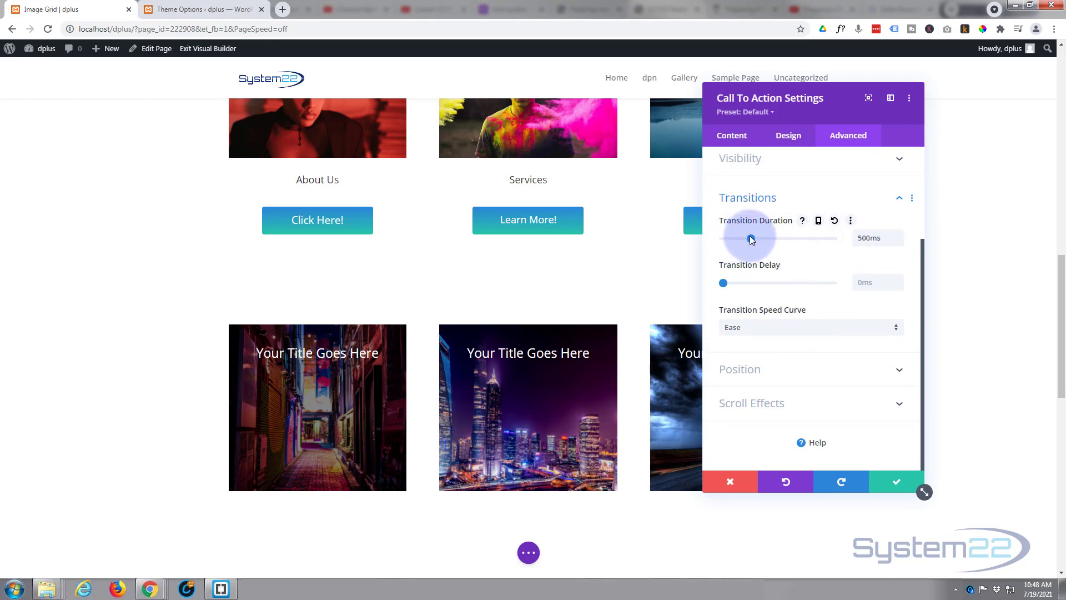
pyautogui.click(758, 327)
pyautogui.click(764, 342)
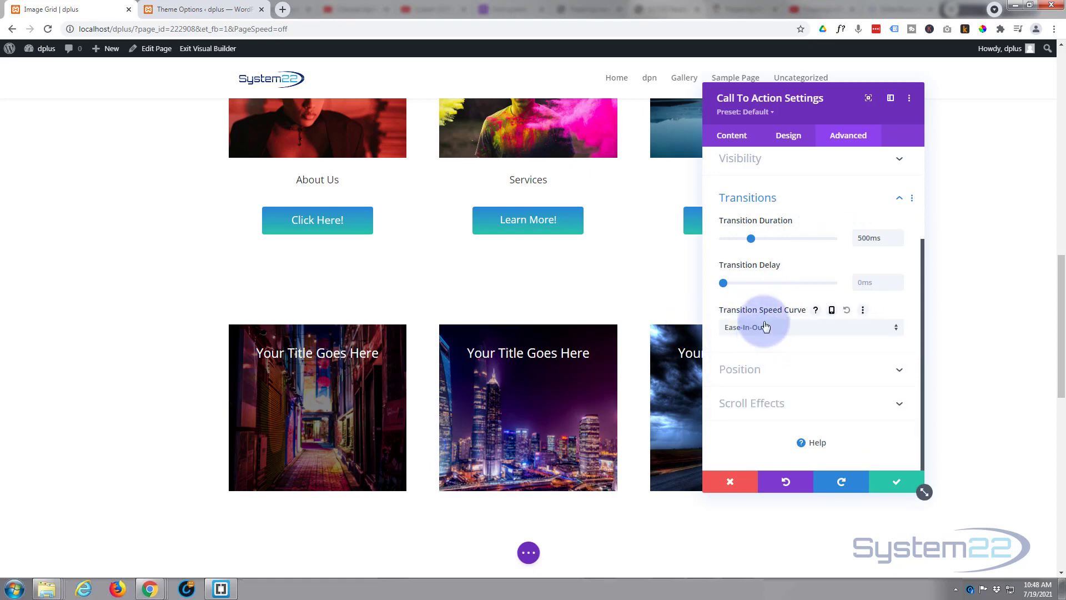
pyautogui.click(904, 487)
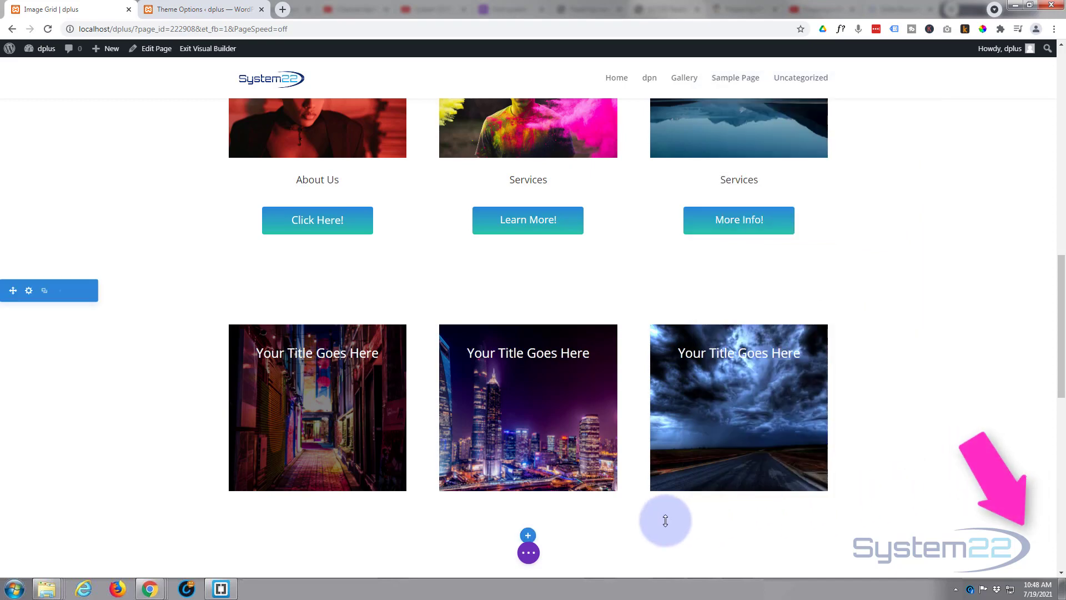
# Save the page as a draft and exit the Visual Builder.
pyautogui.click(526, 553)
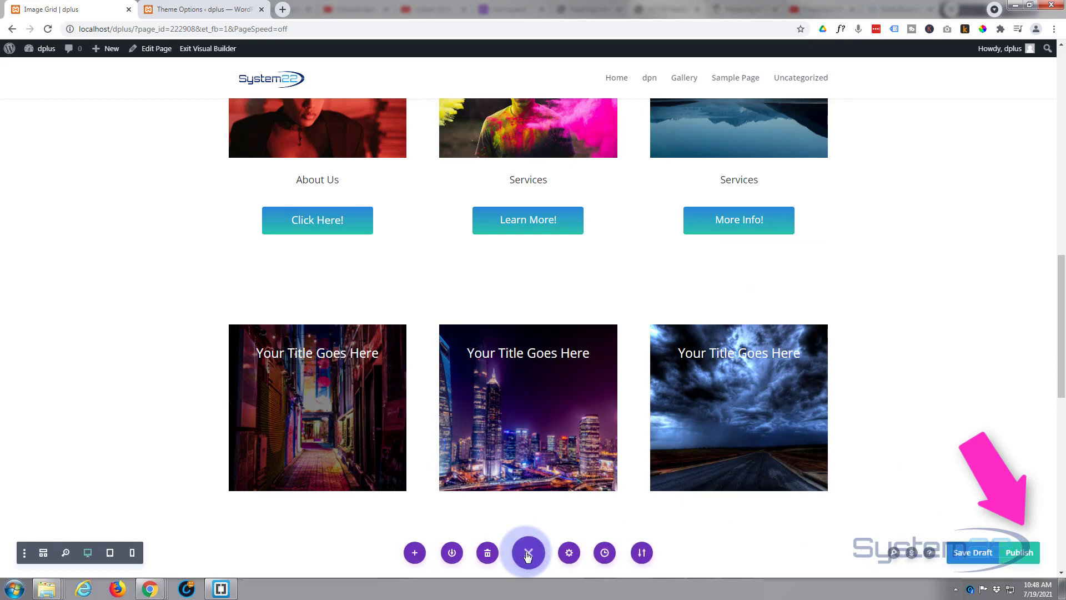
pyautogui.click(972, 555)
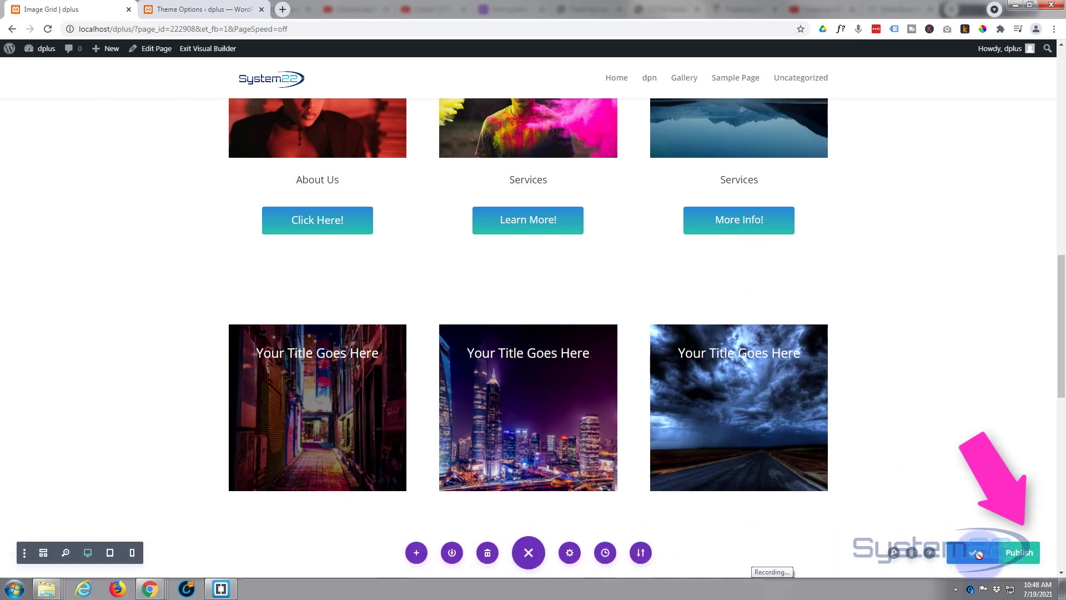
pyautogui.click(202, 50)
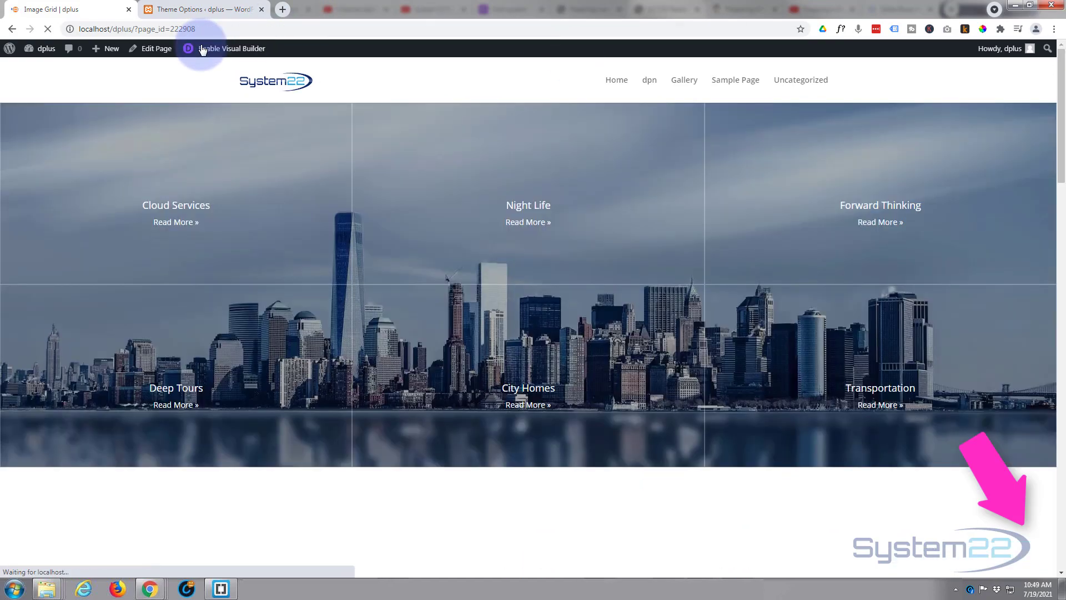
# Examine the hover effects of the three Call To Action image modules on the front-end page.
pyautogui.scroll(-12, 161, 207)
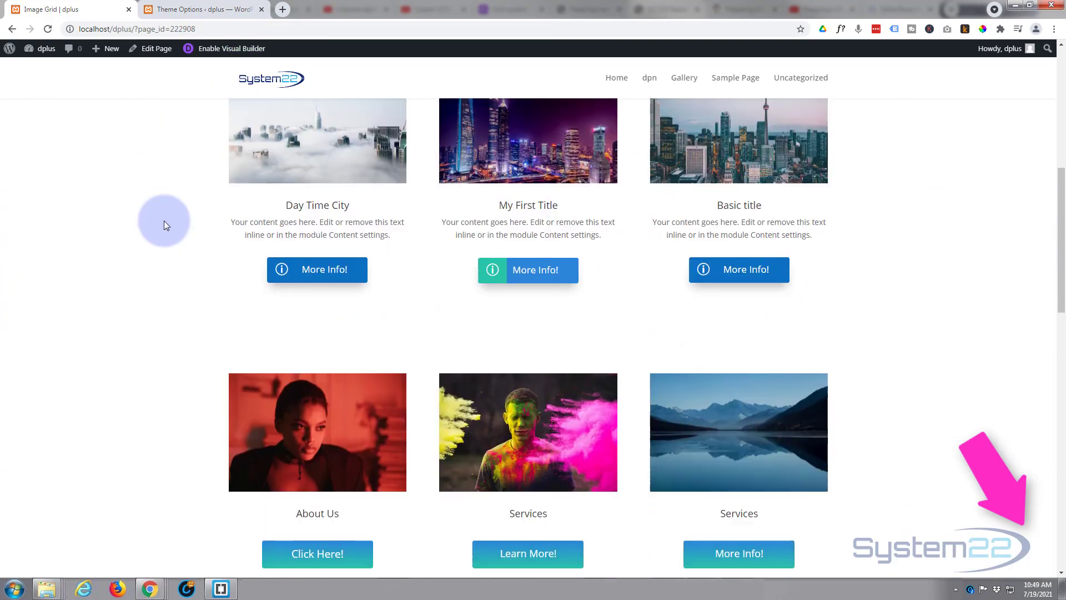
pyautogui.scroll(-2, 165, 221)
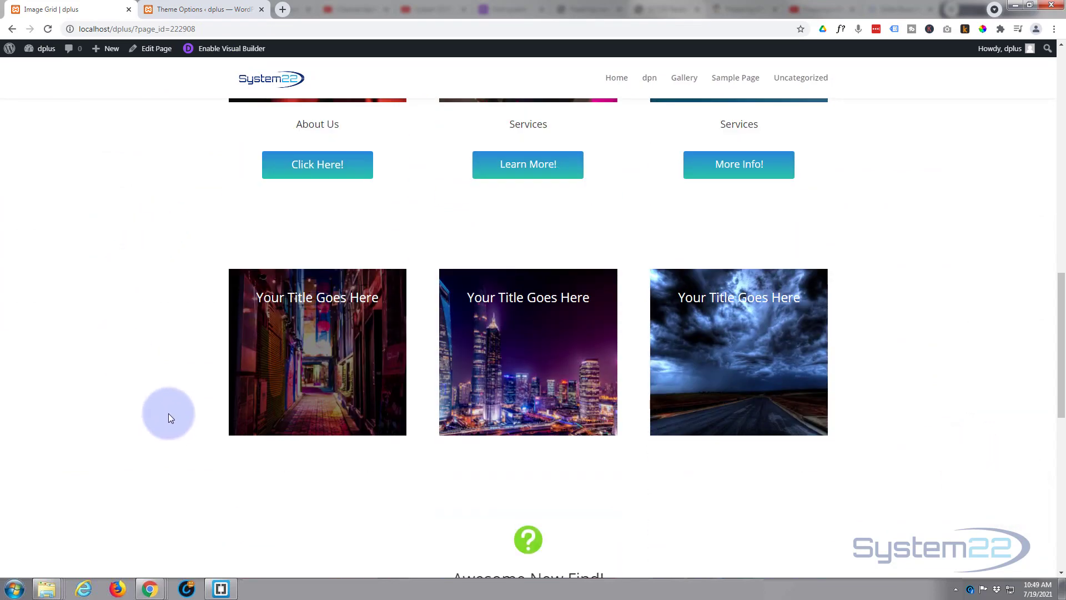
pyautogui.moveTo(308, 390)
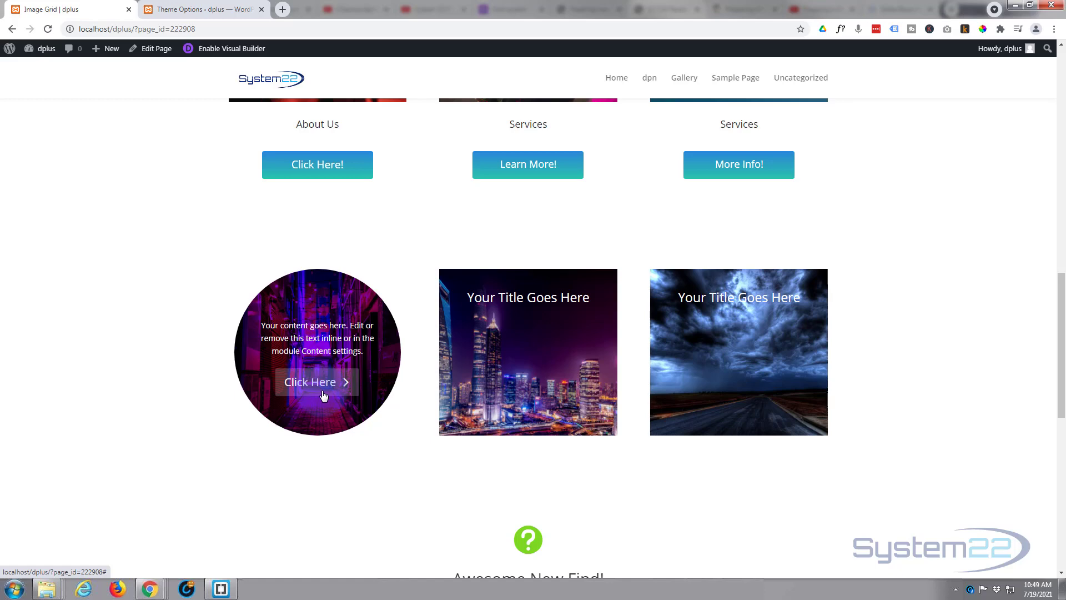
pyautogui.click(361, 504)
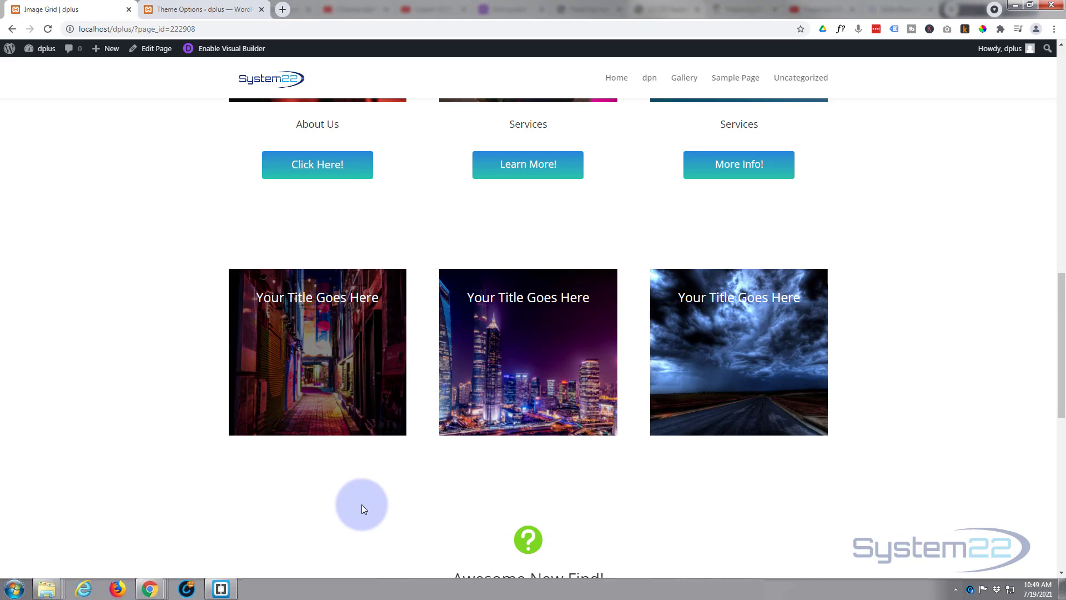
pyautogui.moveTo(331, 351)
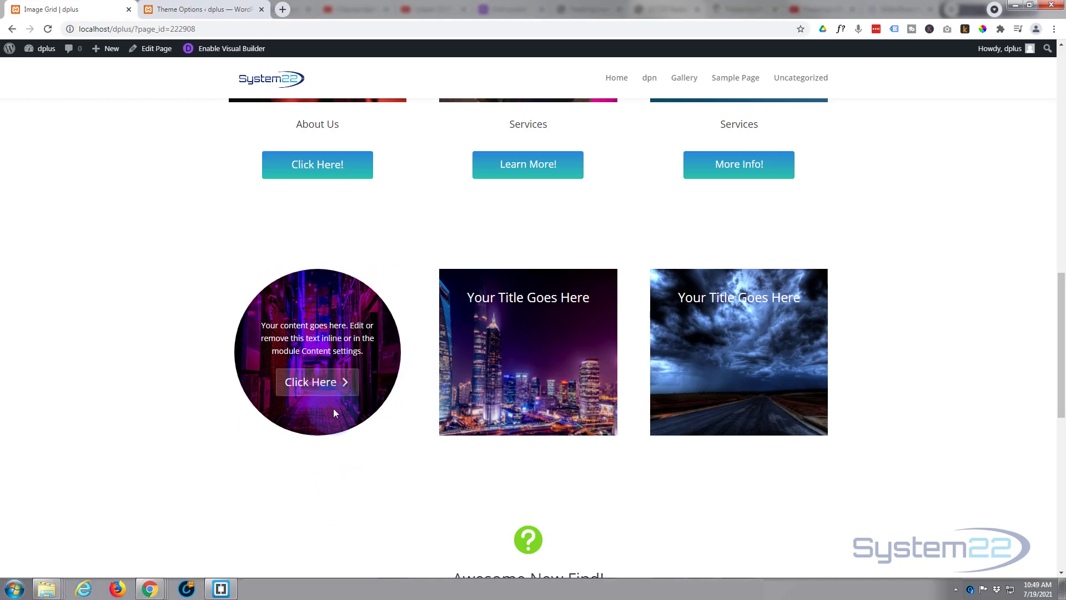
pyautogui.moveTo(560, 348)
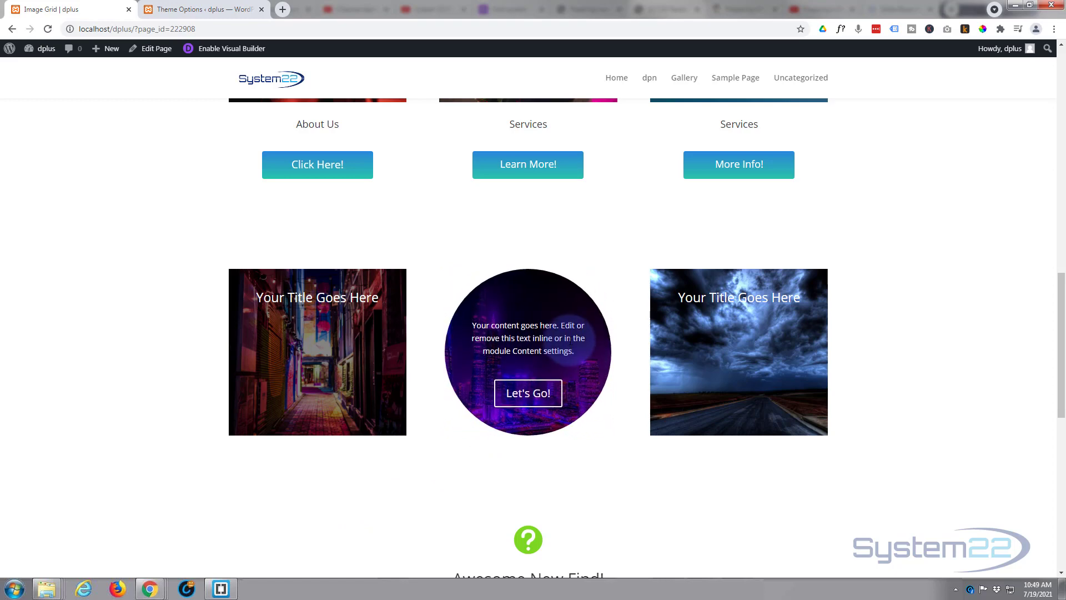
pyautogui.moveTo(762, 315)
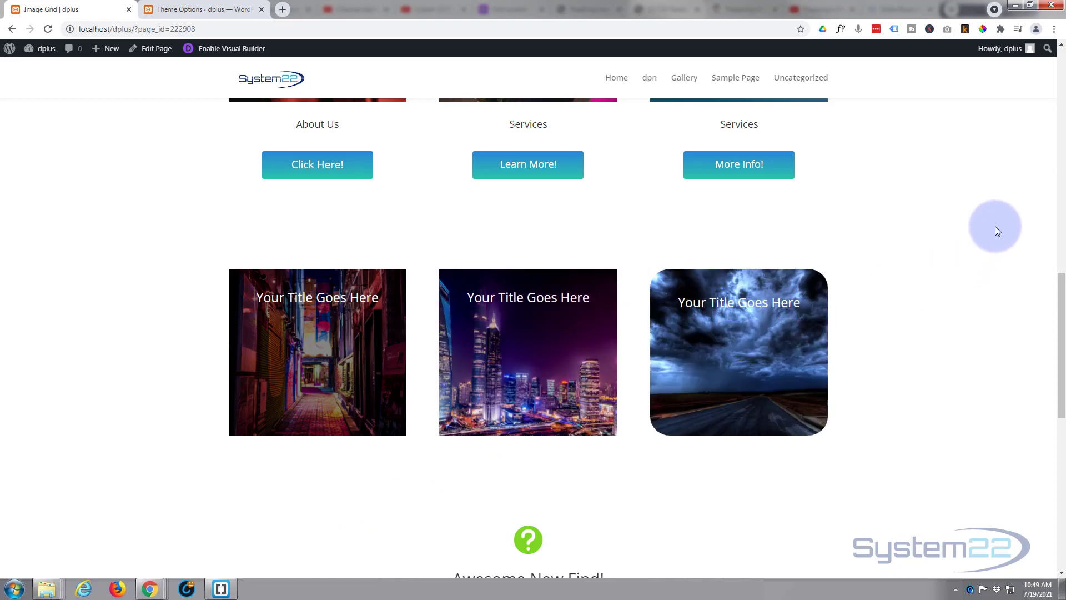